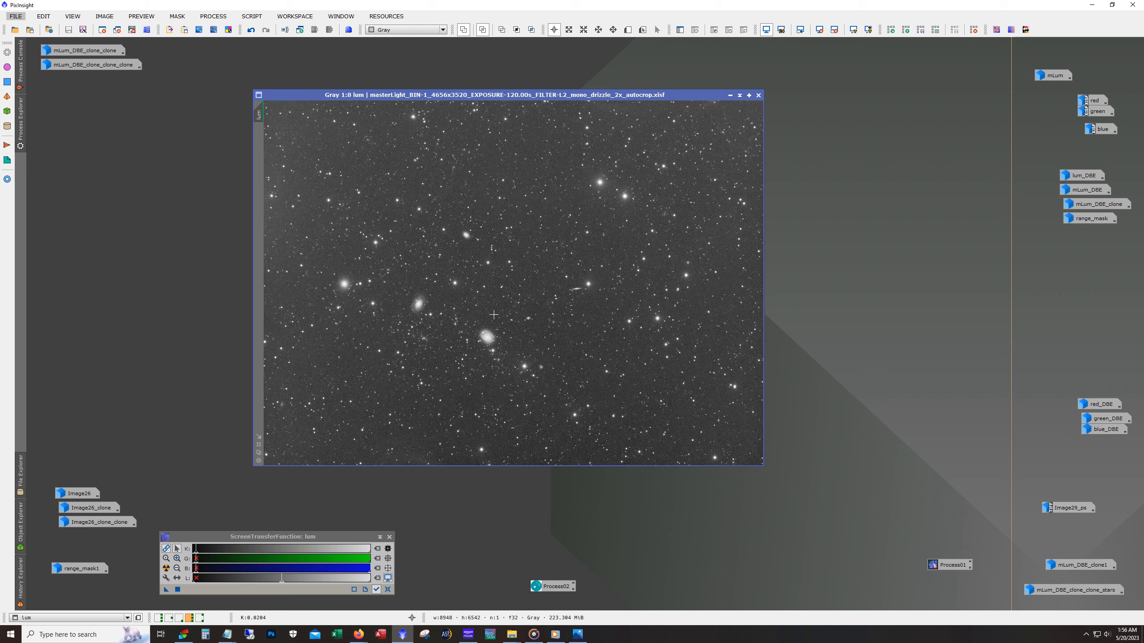
- Restore the Image29_ps color image, enlarge its window and move the ScreenTransferFunction window clear of it
double_click(1069, 511)
drag(320, 46, 499, 60)
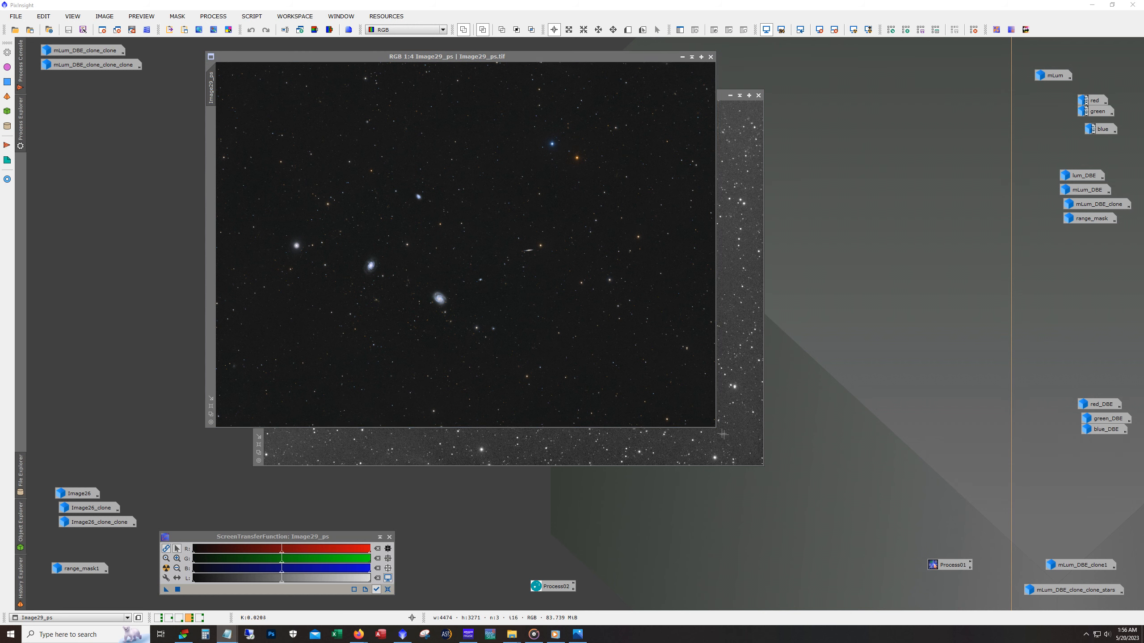
drag(716, 429, 945, 562)
scroll(784, 369, up, 2)
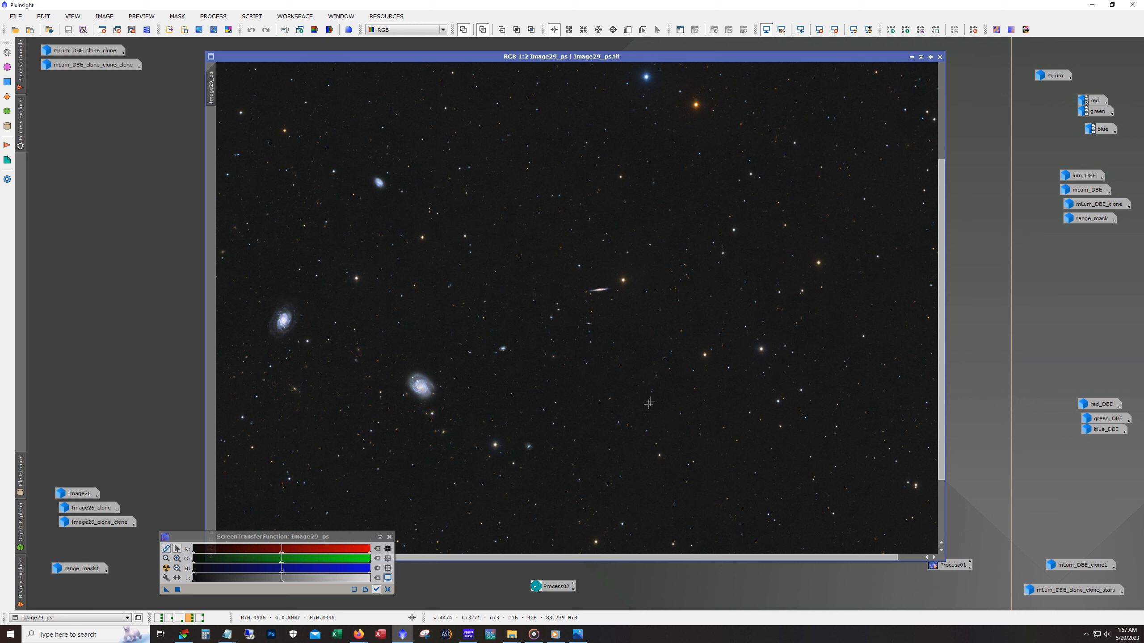
drag(620, 558, 463, 565)
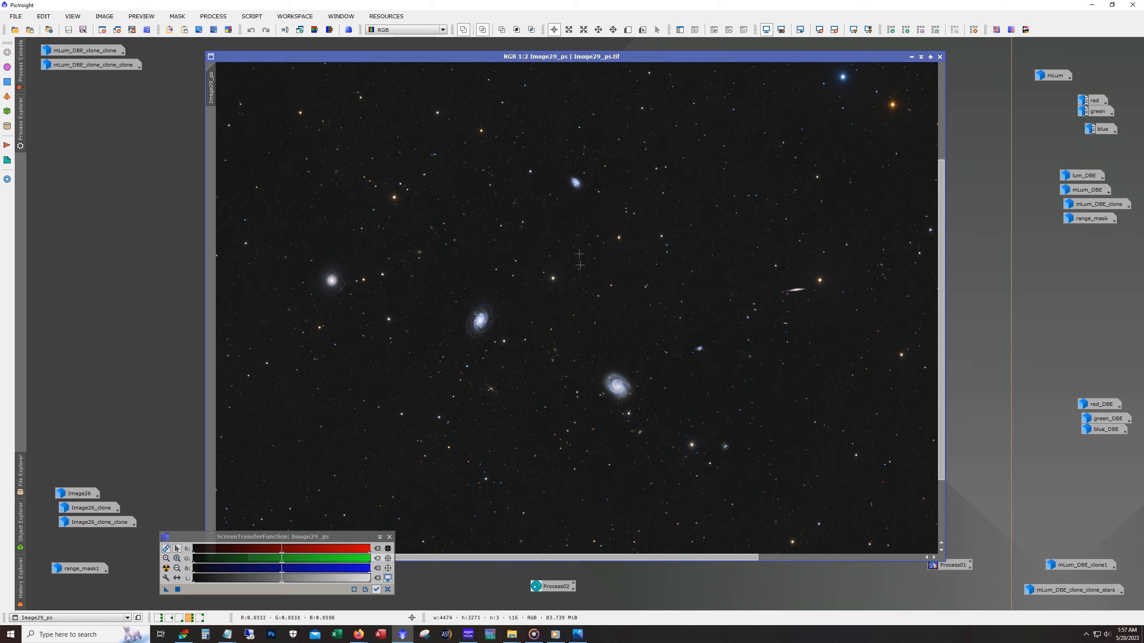
scroll(578, 242, down, 1)
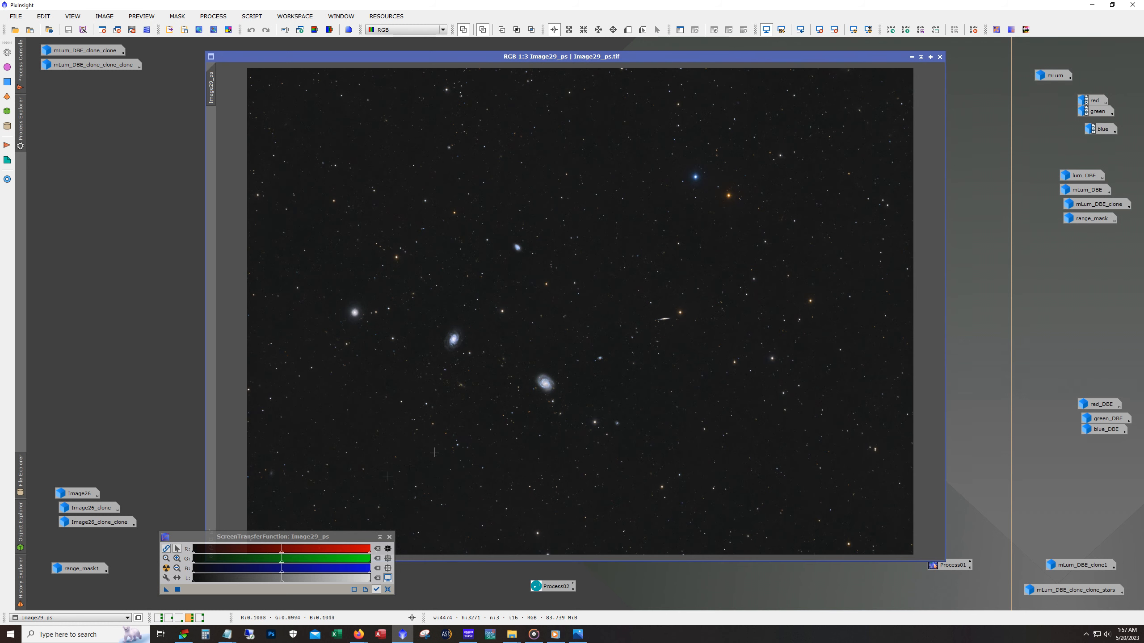
drag(360, 537, 350, 572)
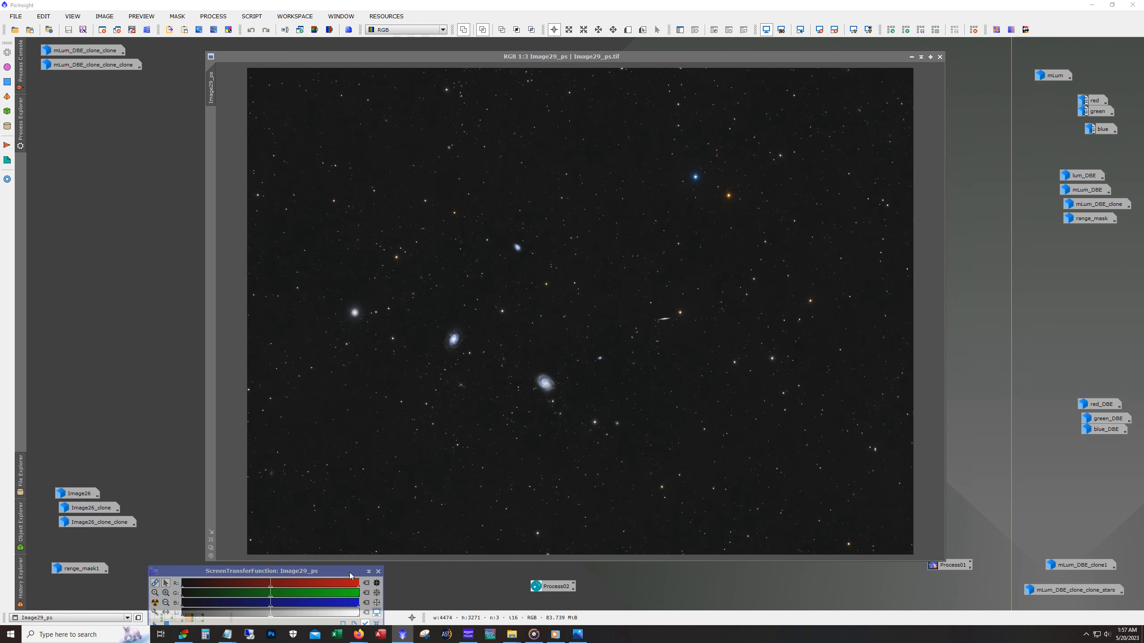
click(480, 332)
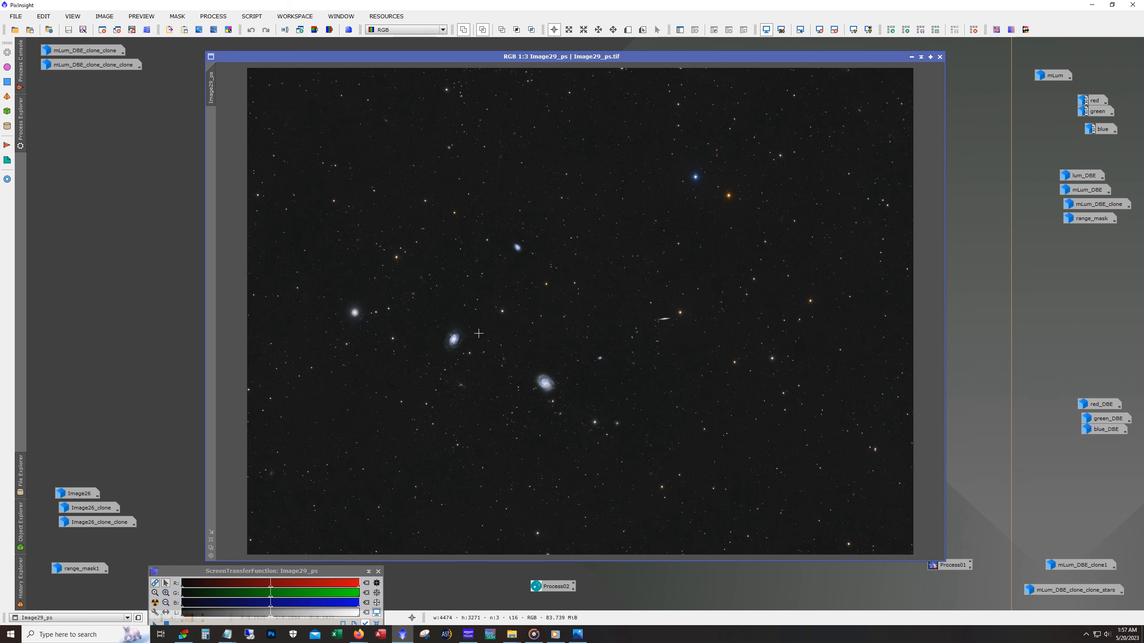
- Examine the spiral galaxies and the surrounding stars in Image29_ps at high magnification
scroll(456, 333, up, 2)
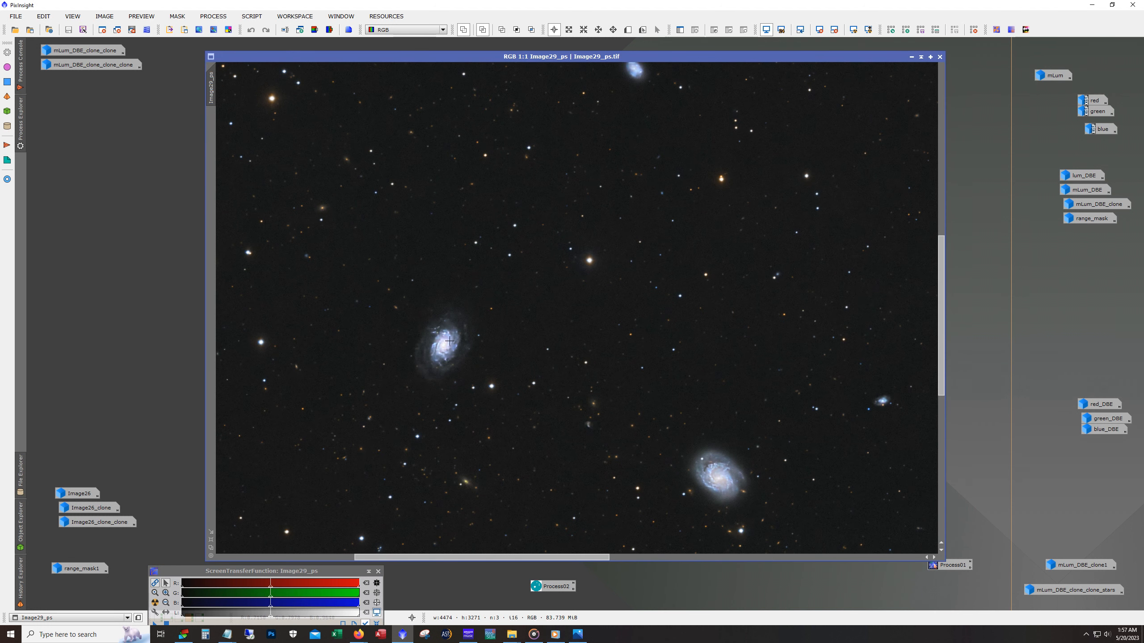
scroll(450, 342, up, 1)
drag(502, 558, 489, 558)
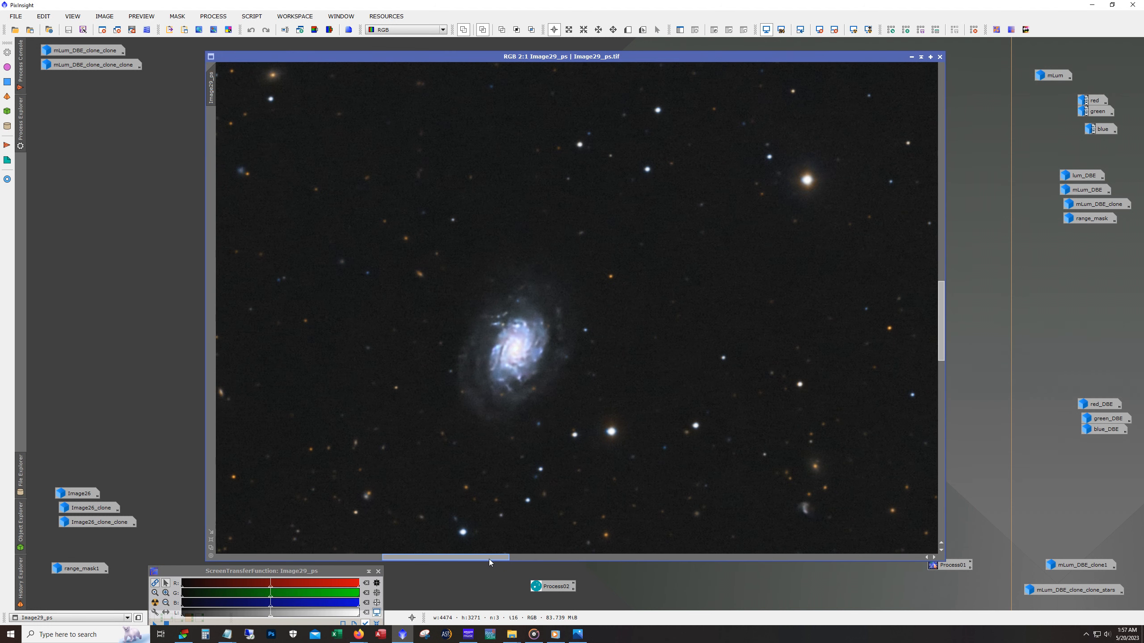
scroll(550, 357, up, 1)
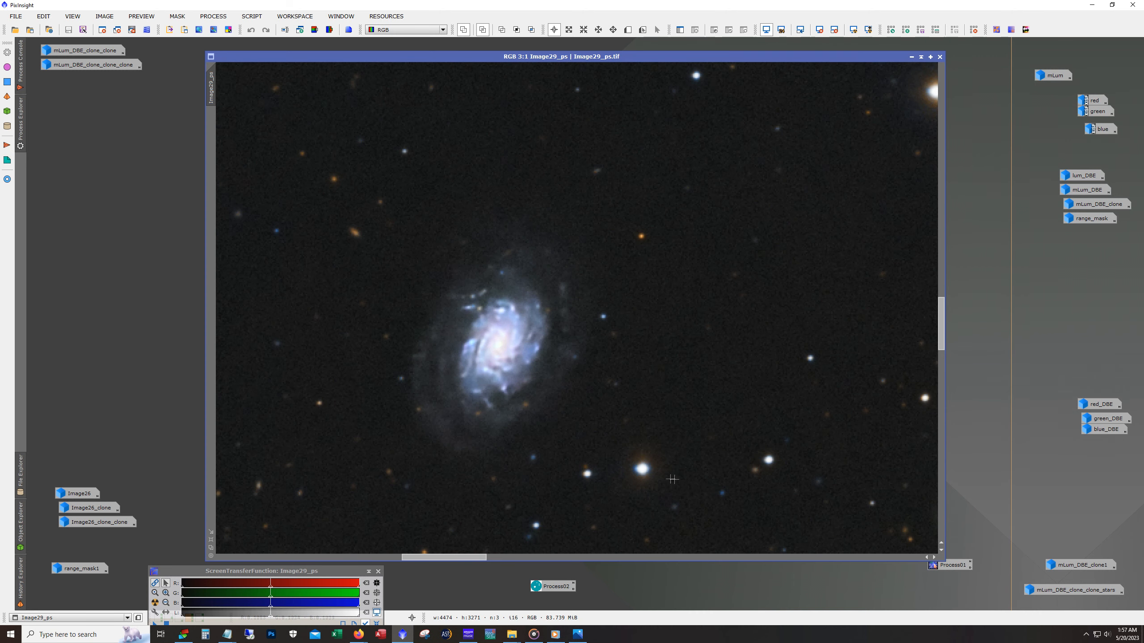
drag(941, 344, 941, 366)
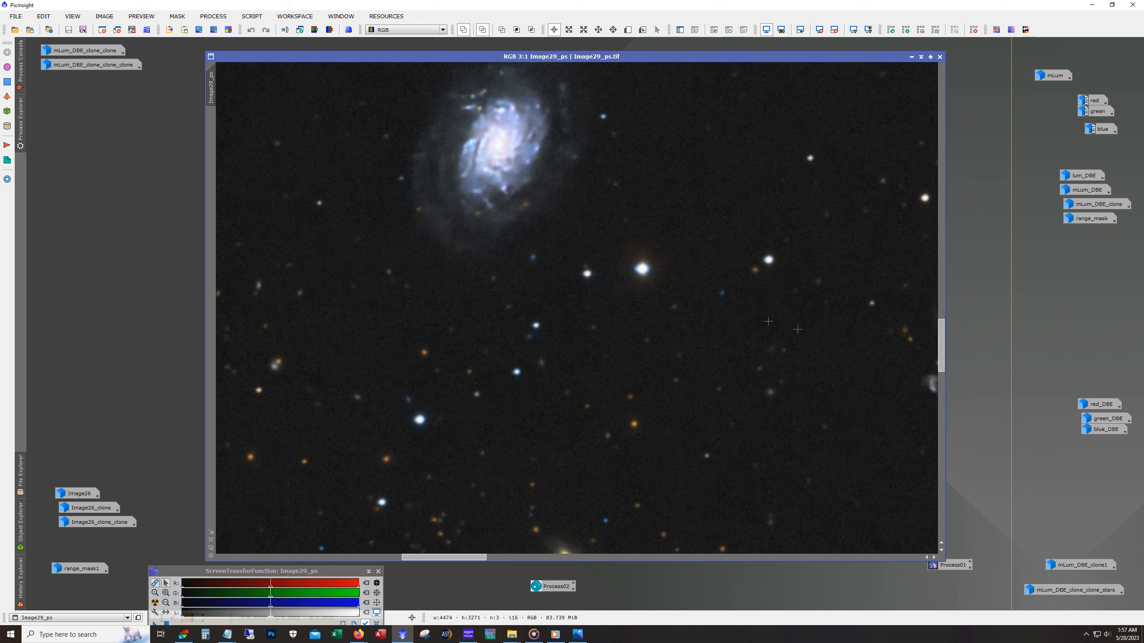
scroll(684, 286, up, 1)
scroll(683, 286, up, 1)
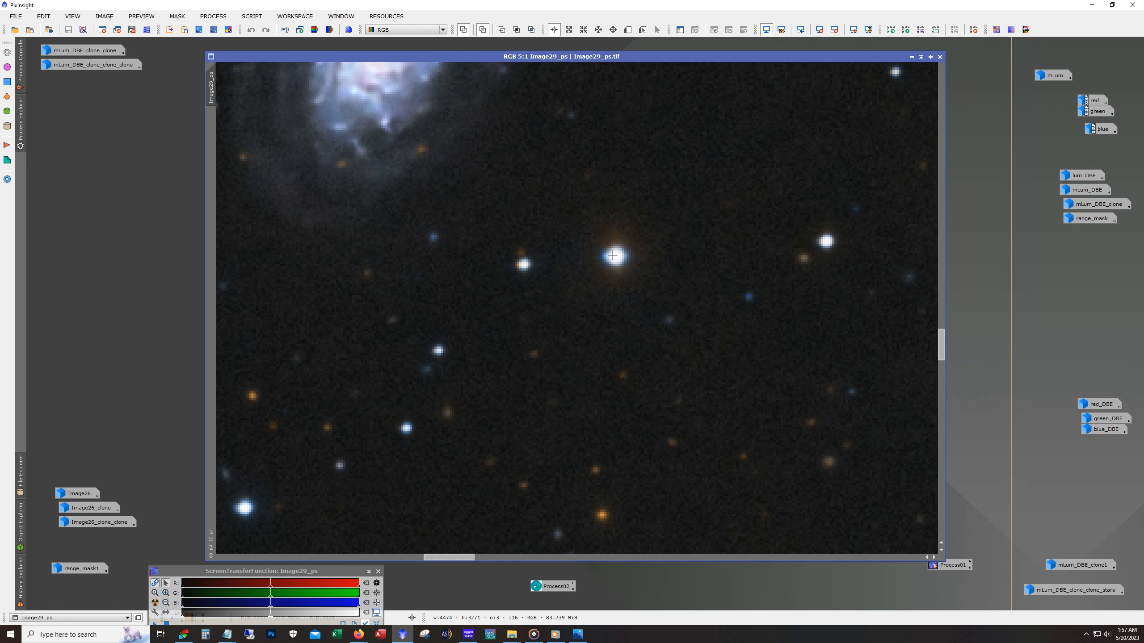
scroll(616, 276, down, 7)
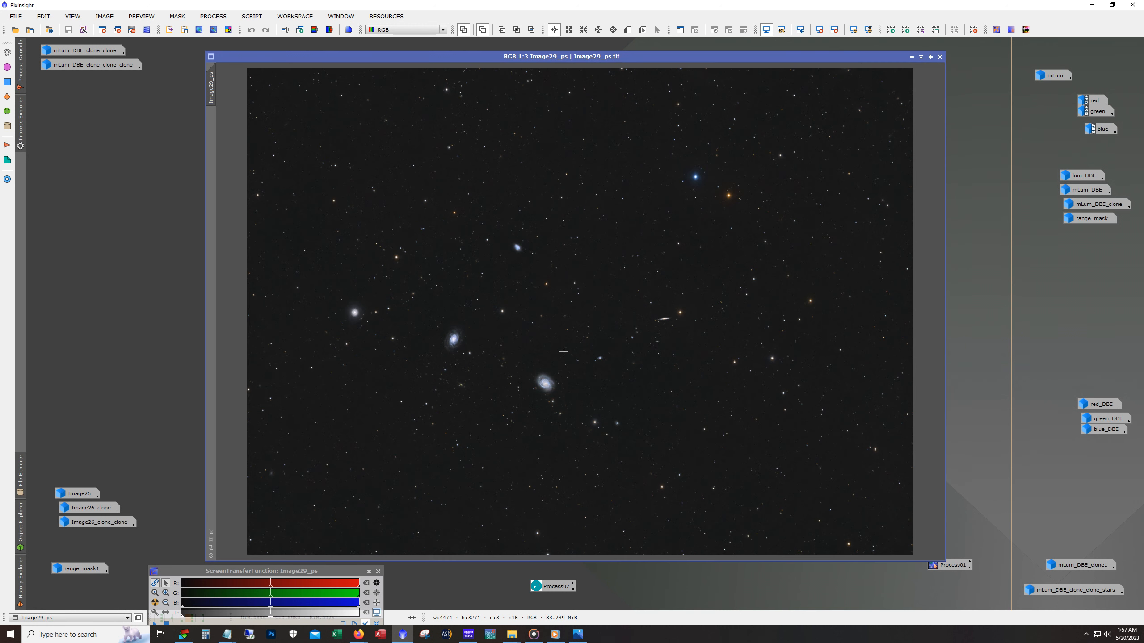
- Enlarge the Image29_ps window further and inspect the largest spiral galaxy up close
drag(559, 60, 532, 48)
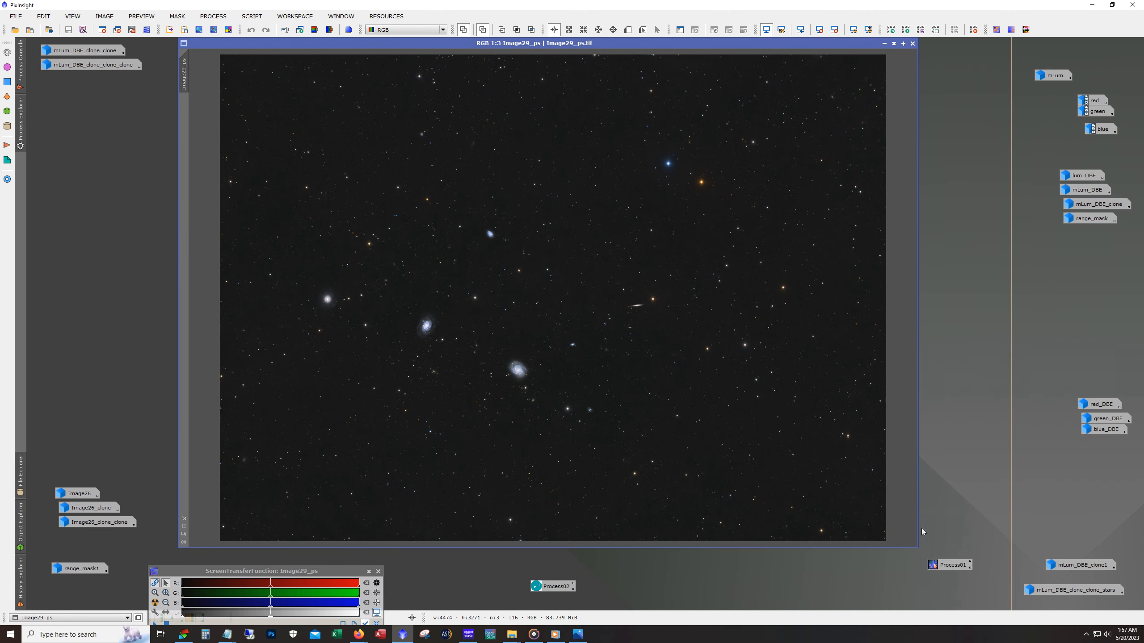
drag(912, 546, 989, 582)
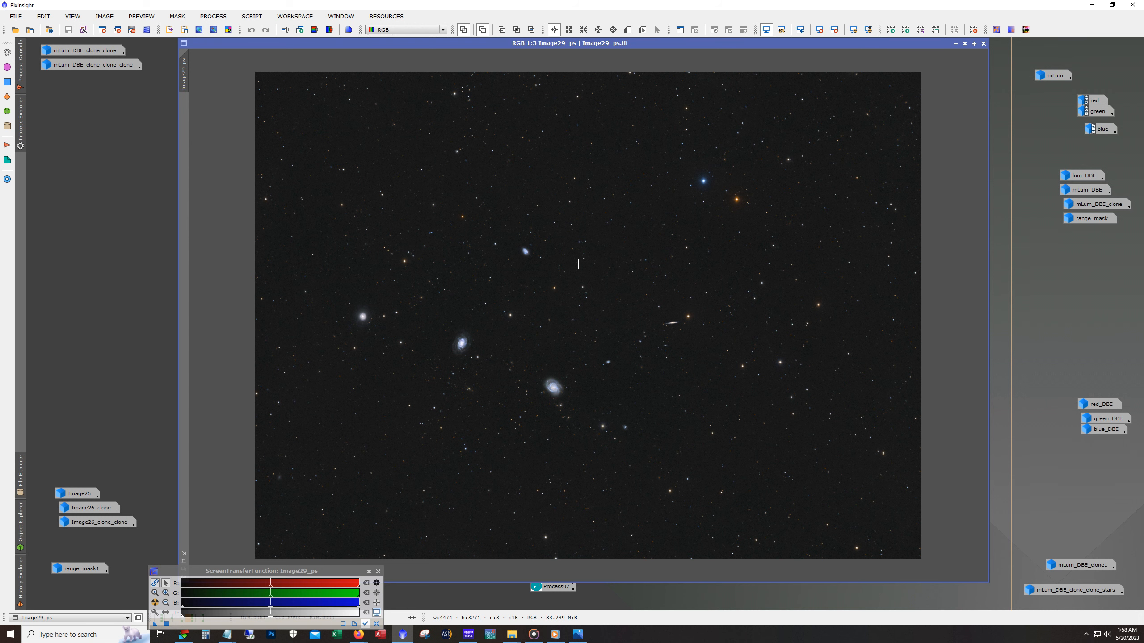
scroll(506, 399, down, 2)
scroll(540, 406, up, 5)
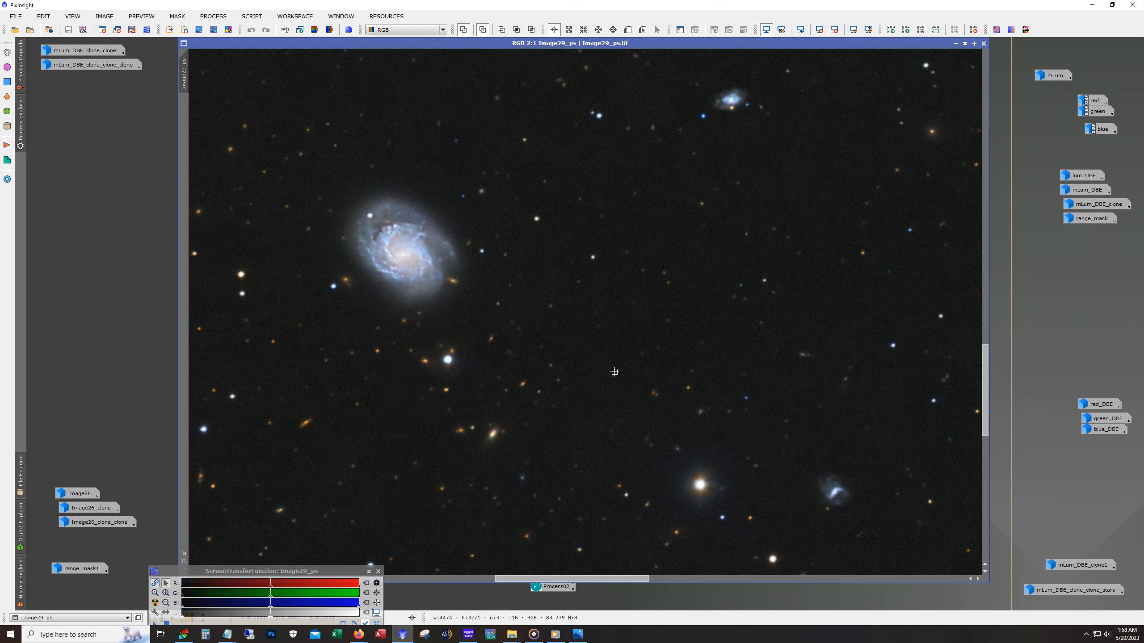
drag(575, 580, 550, 581)
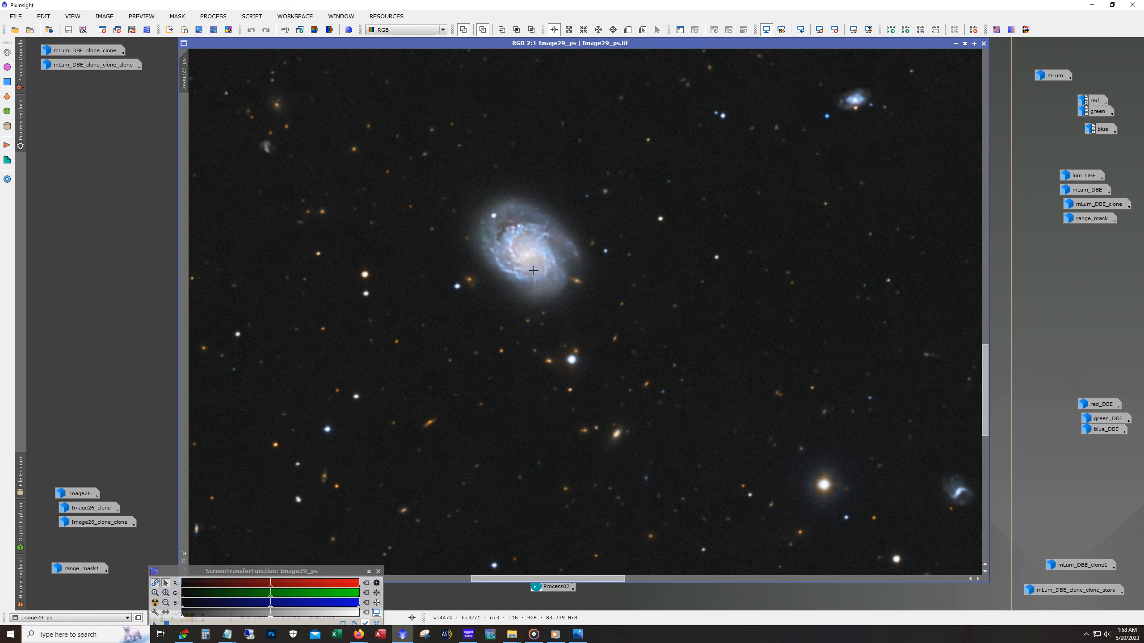
scroll(642, 336, down, 1)
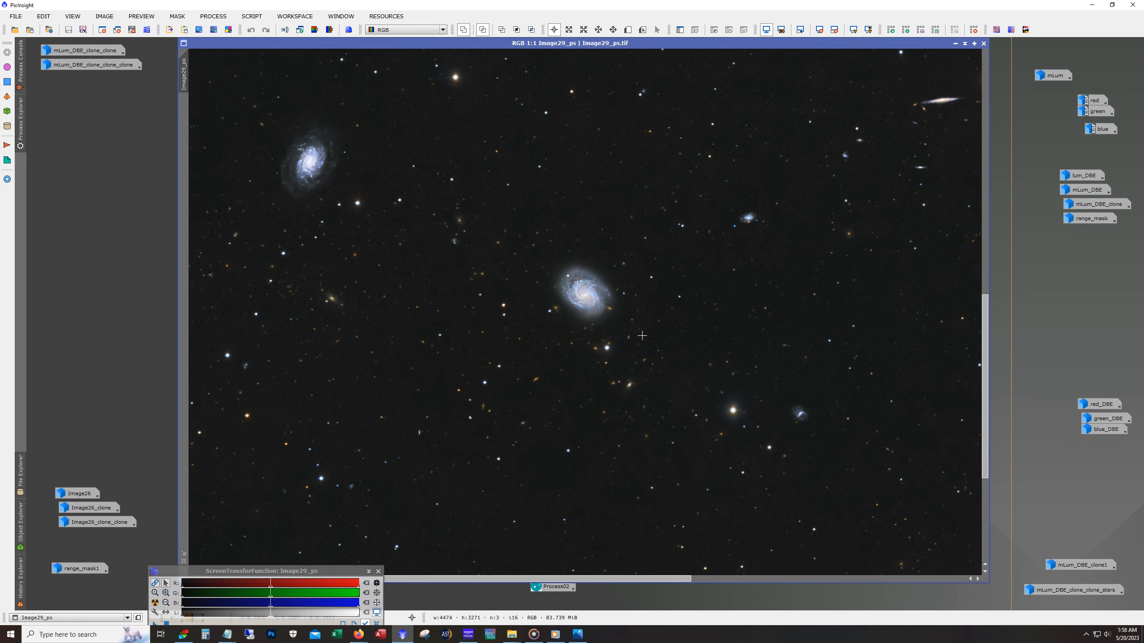
scroll(642, 336, down, 2)
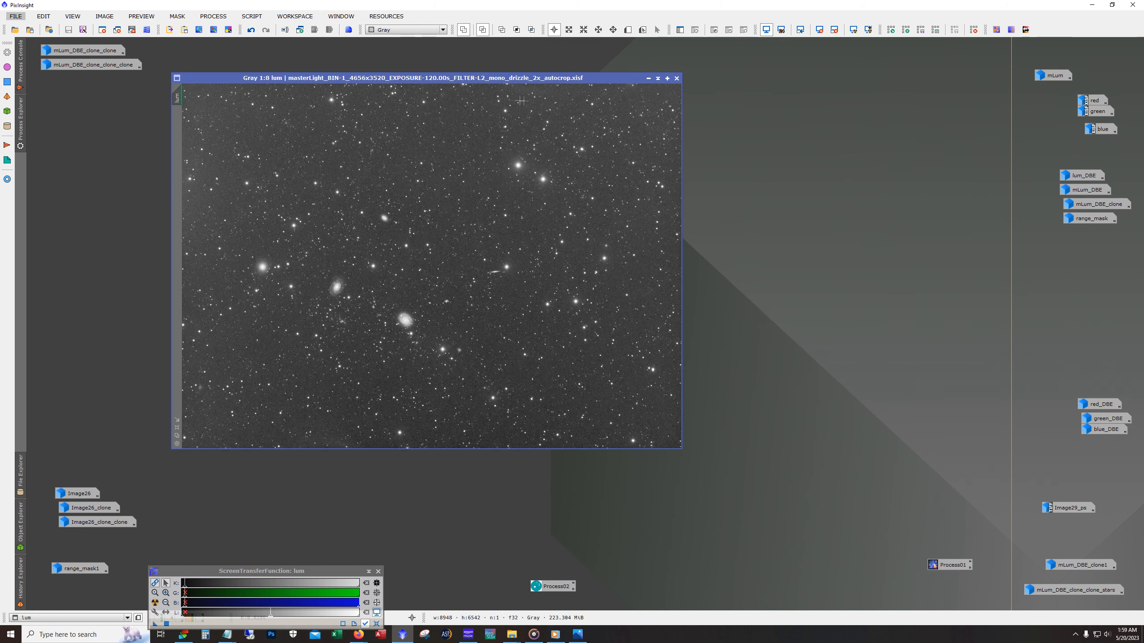
- Move the lum image aside and restore the red, green and blue filter images for viewing
drag(518, 79, 396, 91)
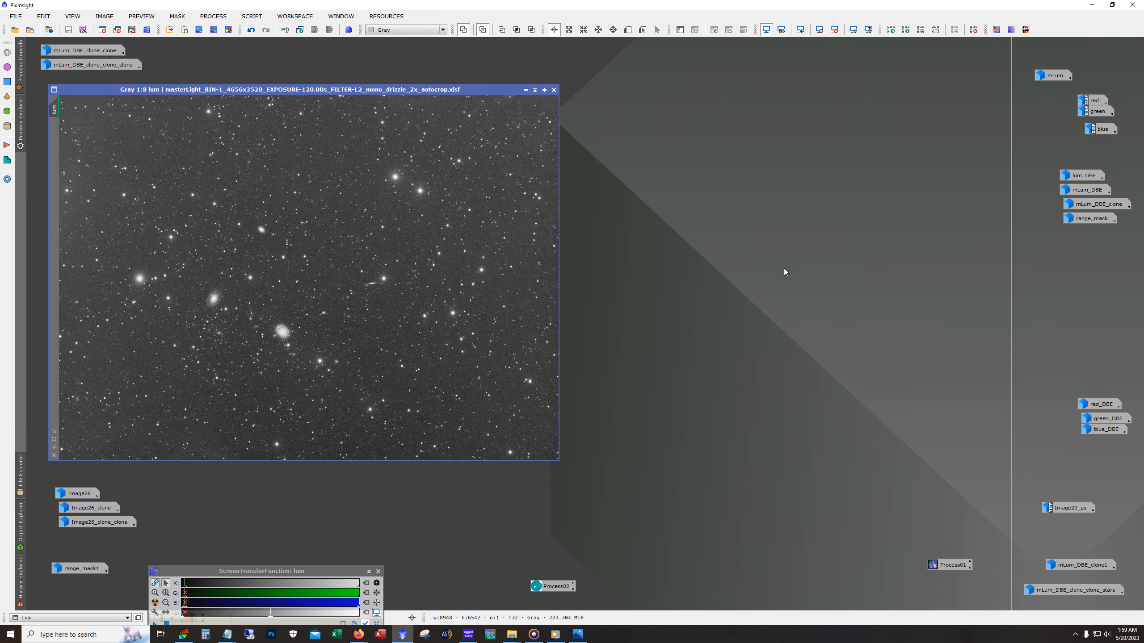
double_click(1091, 100)
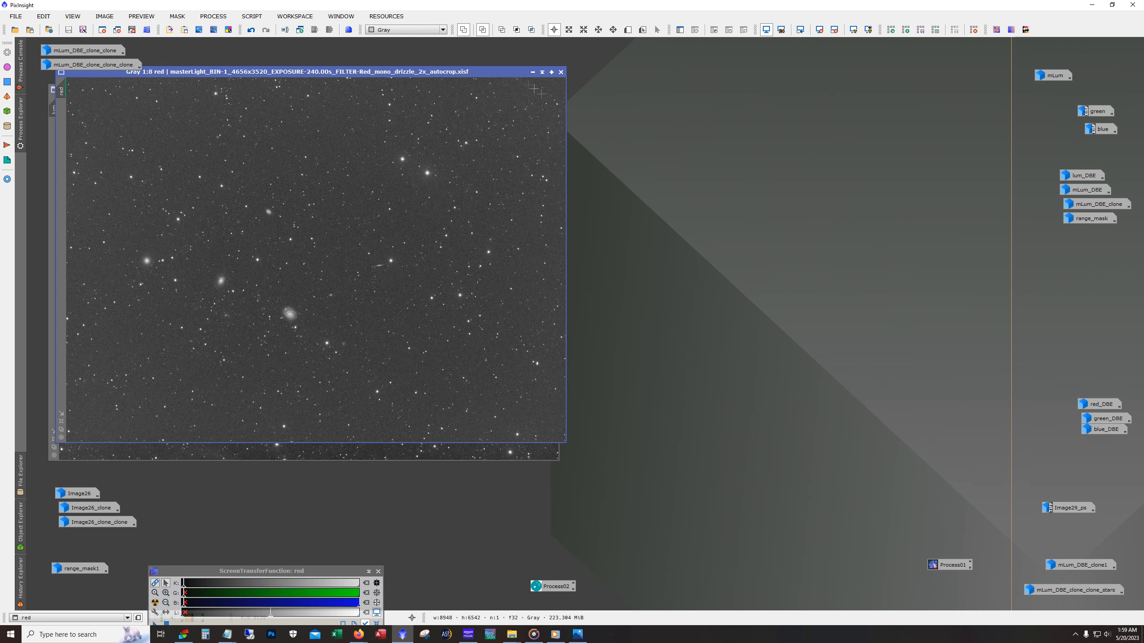
drag(480, 77, 709, 102)
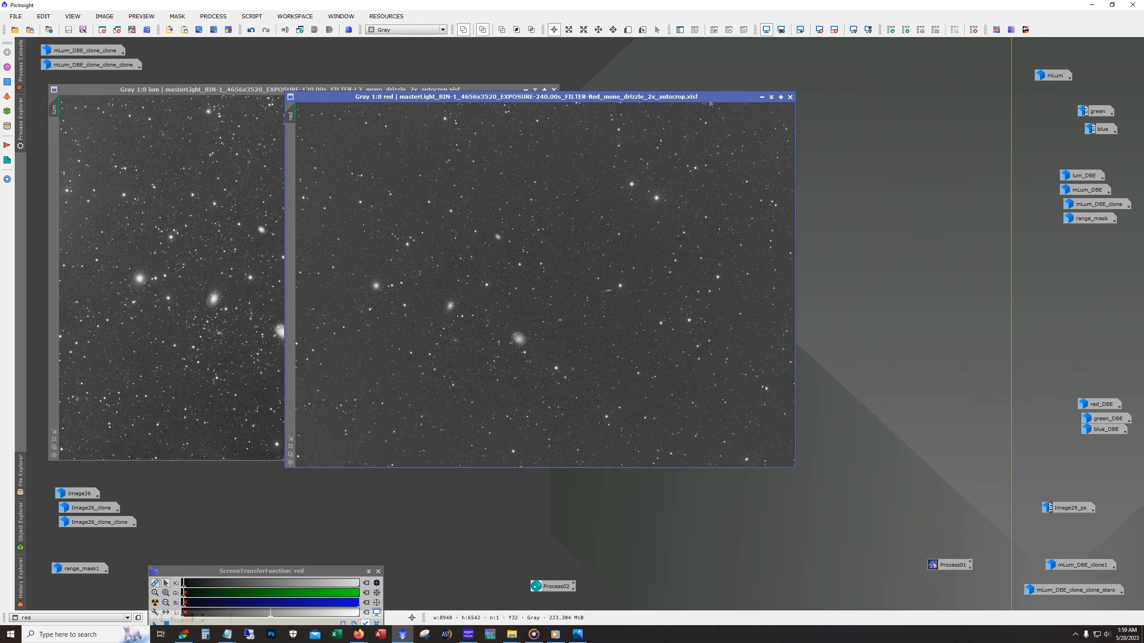
double_click(1086, 112)
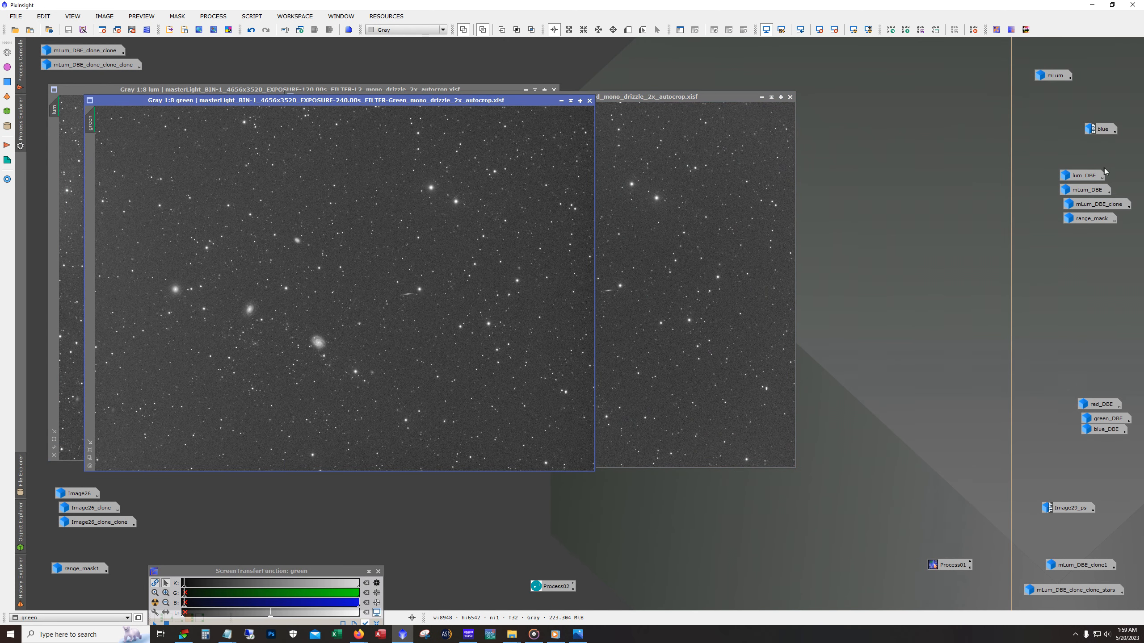
double_click(1099, 129)
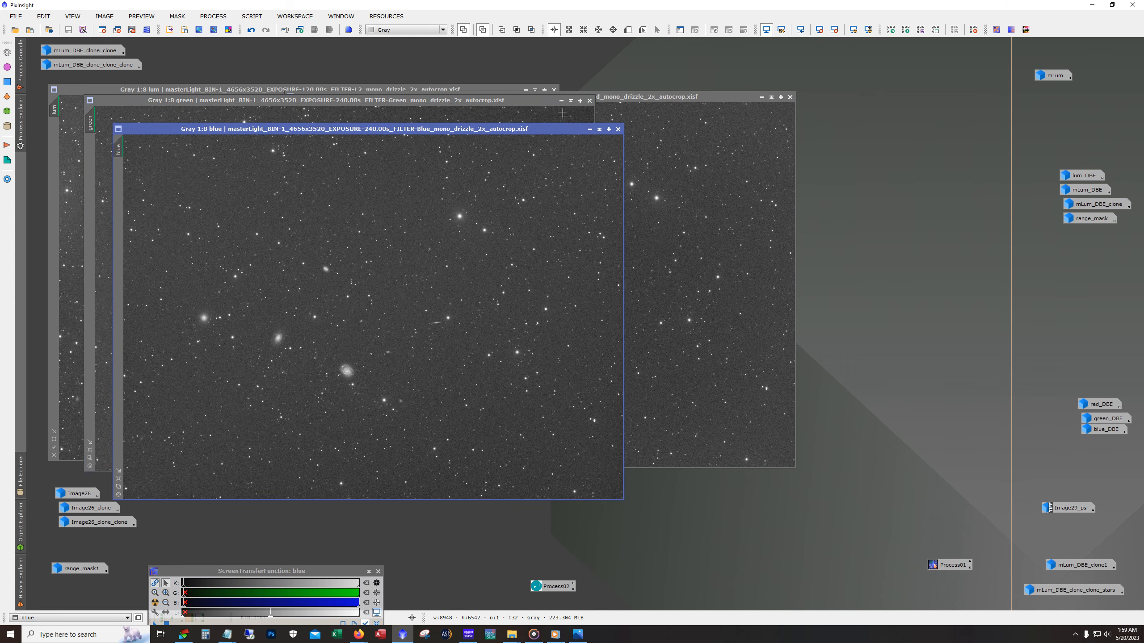
- Minimize the blue, green and red images and select their three icons together
click(590, 129)
click(561, 101)
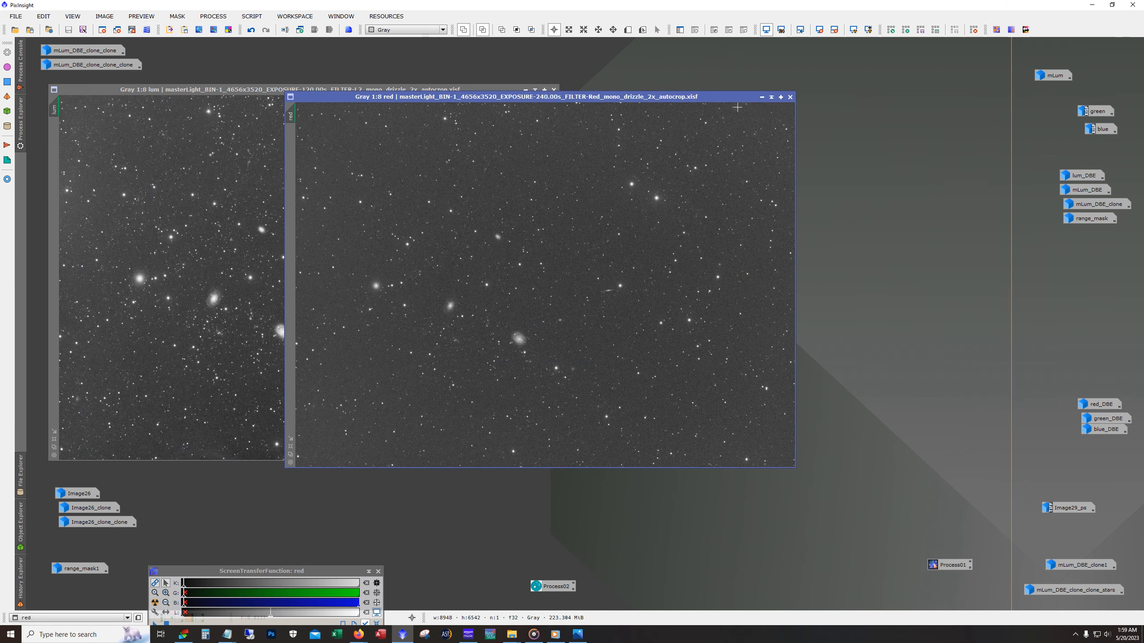
click(762, 98)
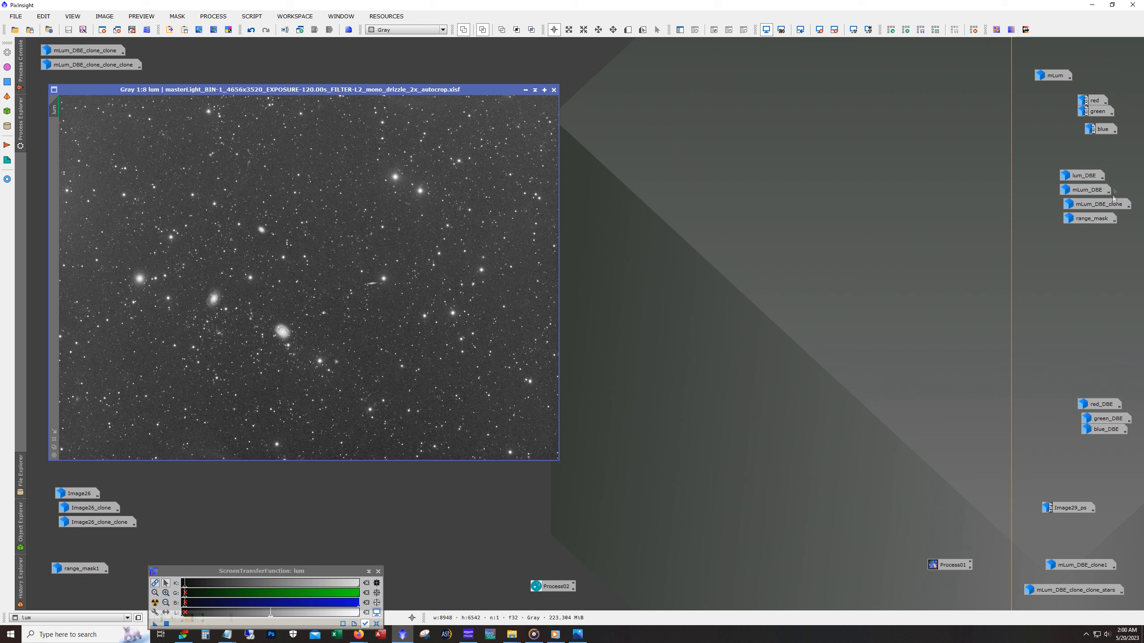
drag(1121, 145, 1076, 93)
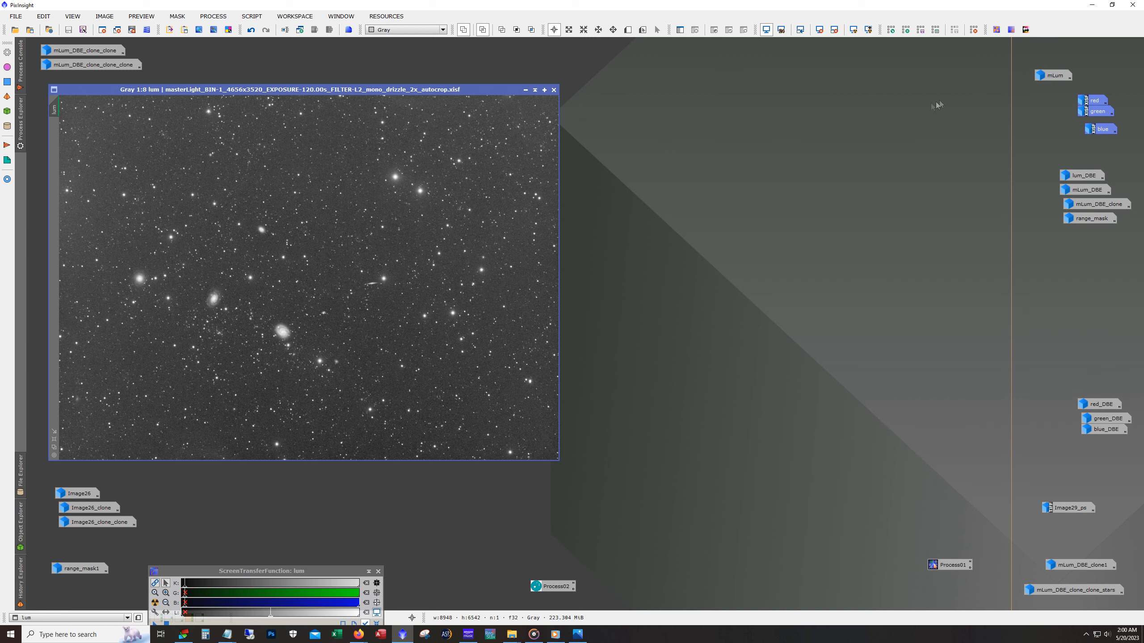
- Restore the mLum image side by side with lum, and select the red, green and blue image icons
double_click(1058, 79)
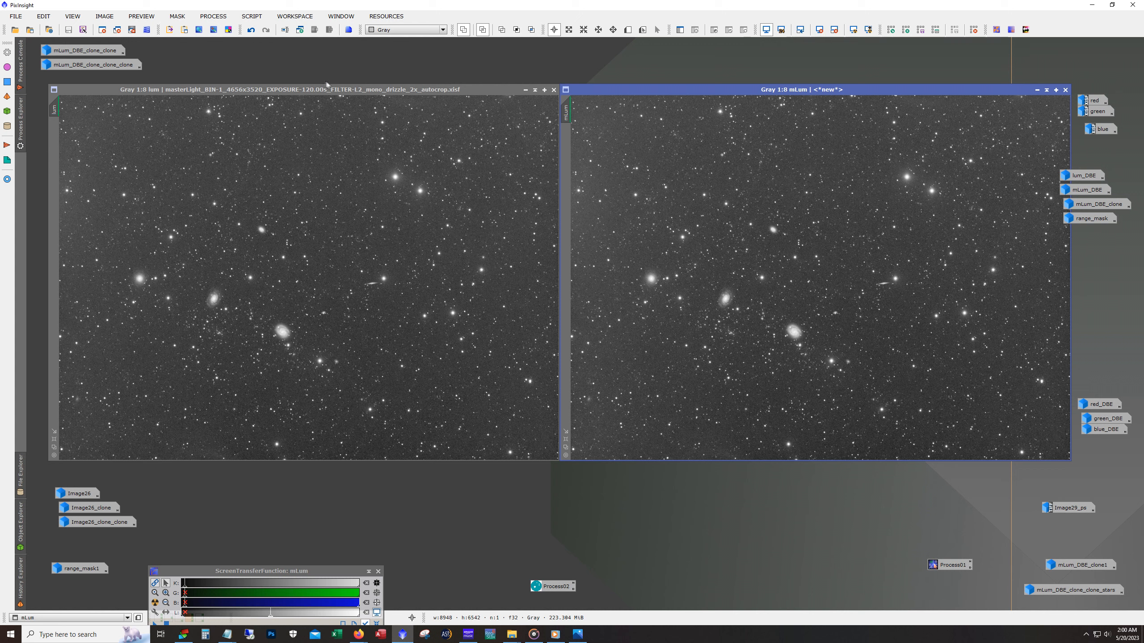
drag(333, 90, 320, 89)
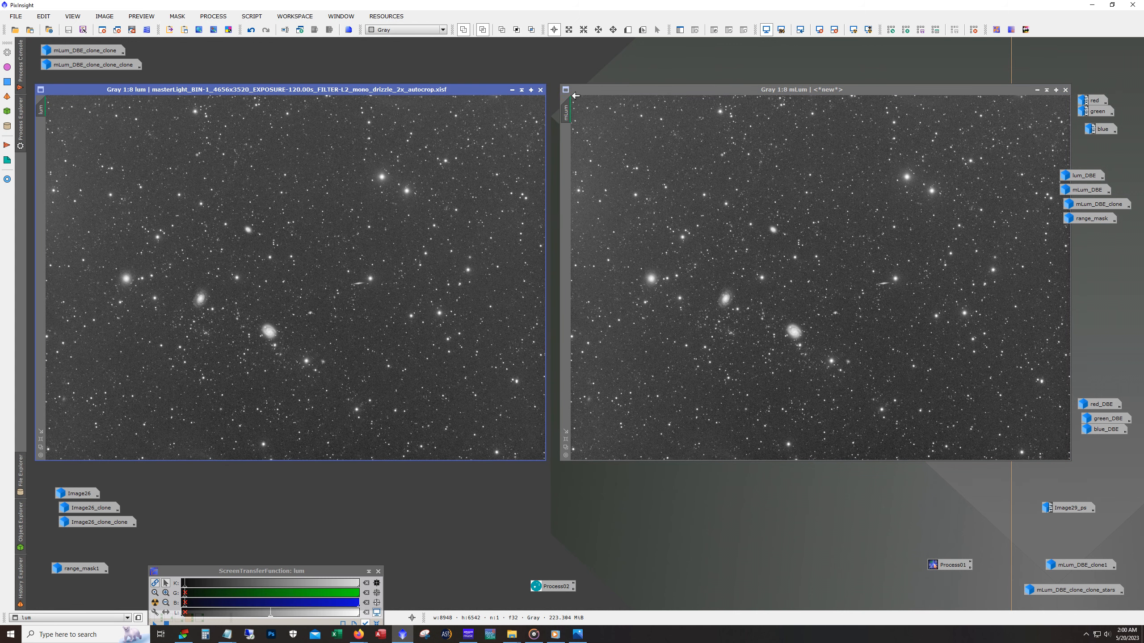
drag(573, 95, 559, 95)
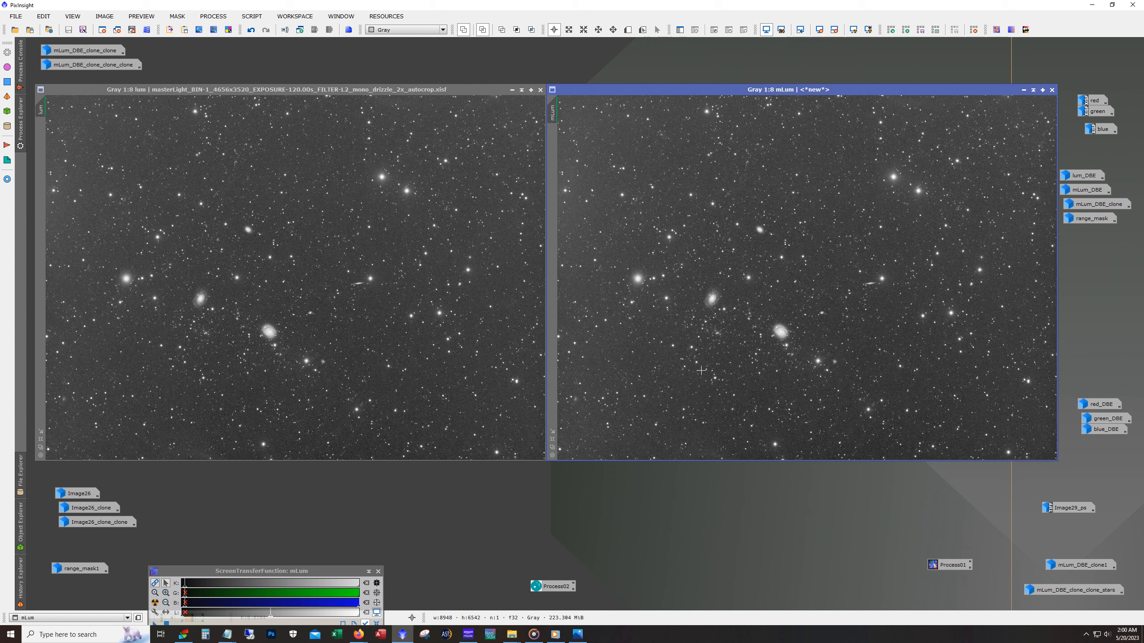
drag(1128, 148, 1078, 94)
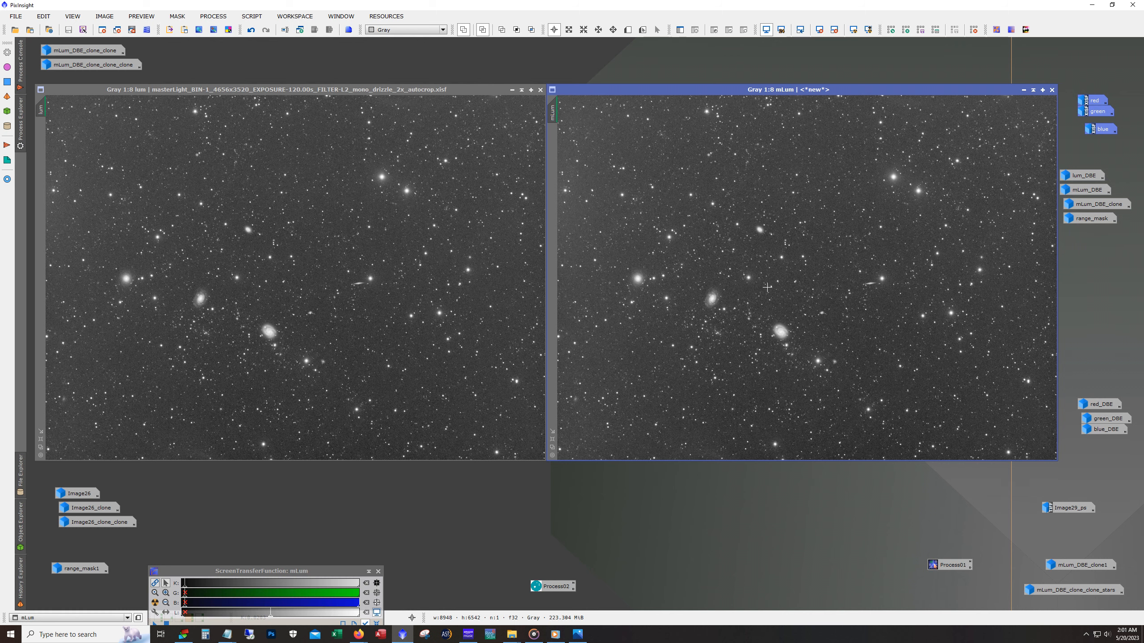
- Zoom lum to 1:2 on the two spiral galaxies and give mLum the same zoom and position for comparison
scroll(210, 322, down, 4)
scroll(238, 322, up, 6)
scroll(237, 322, up, 4)
drag(299, 460, 282, 460)
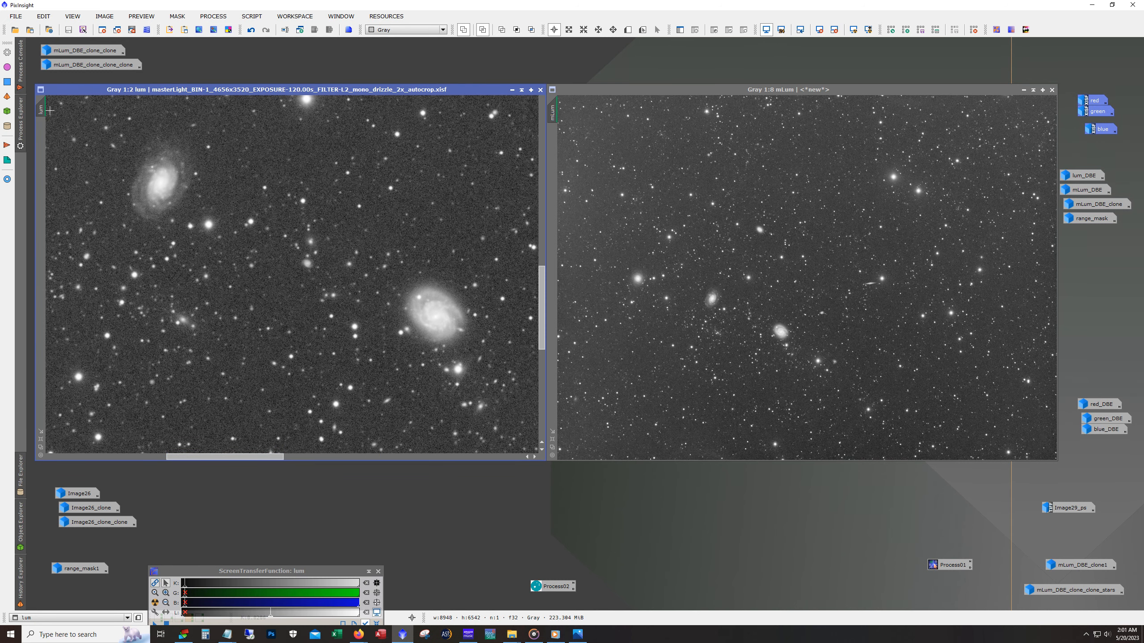
drag(42, 110, 556, 117)
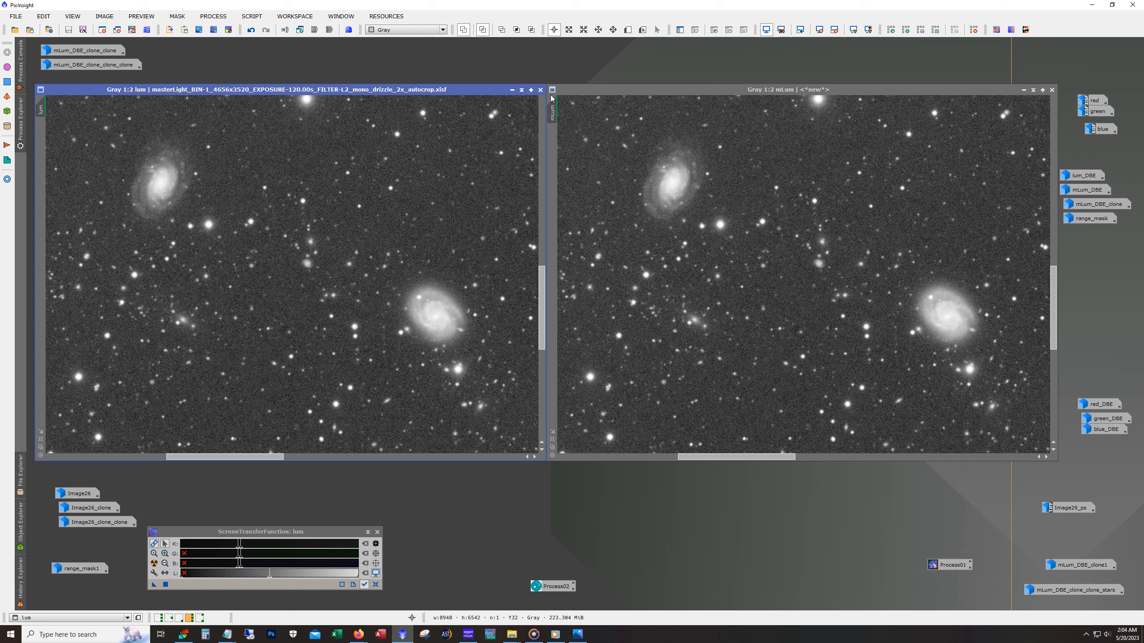
- Minimize the lum and mLum images and restore lum_DBE and mLum_DBE in their place
click(512, 89)
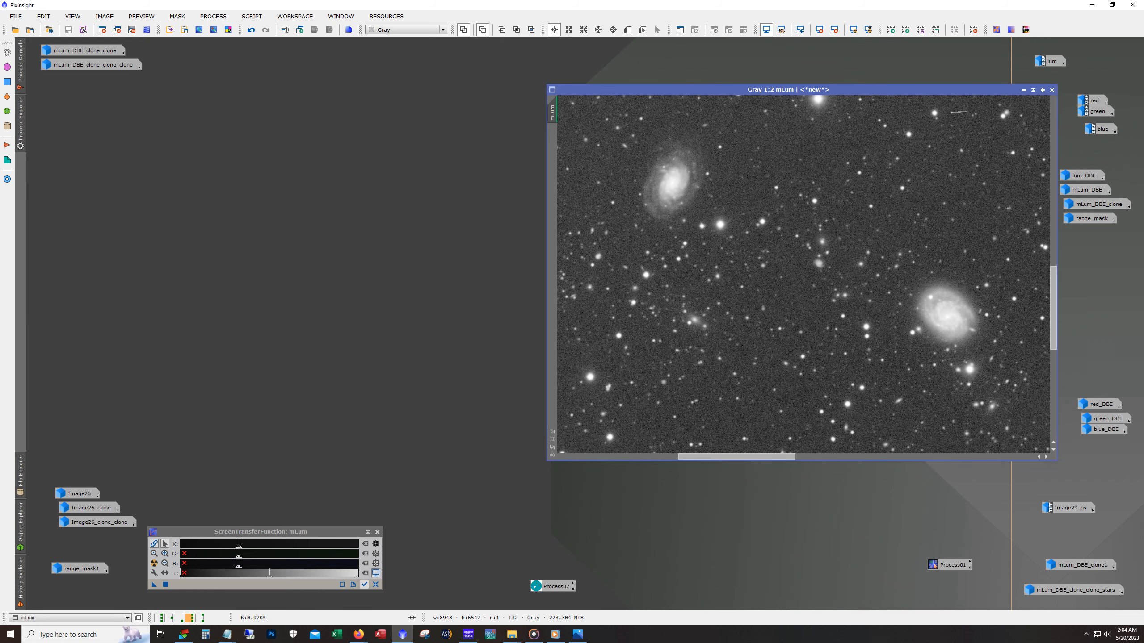
click(1023, 90)
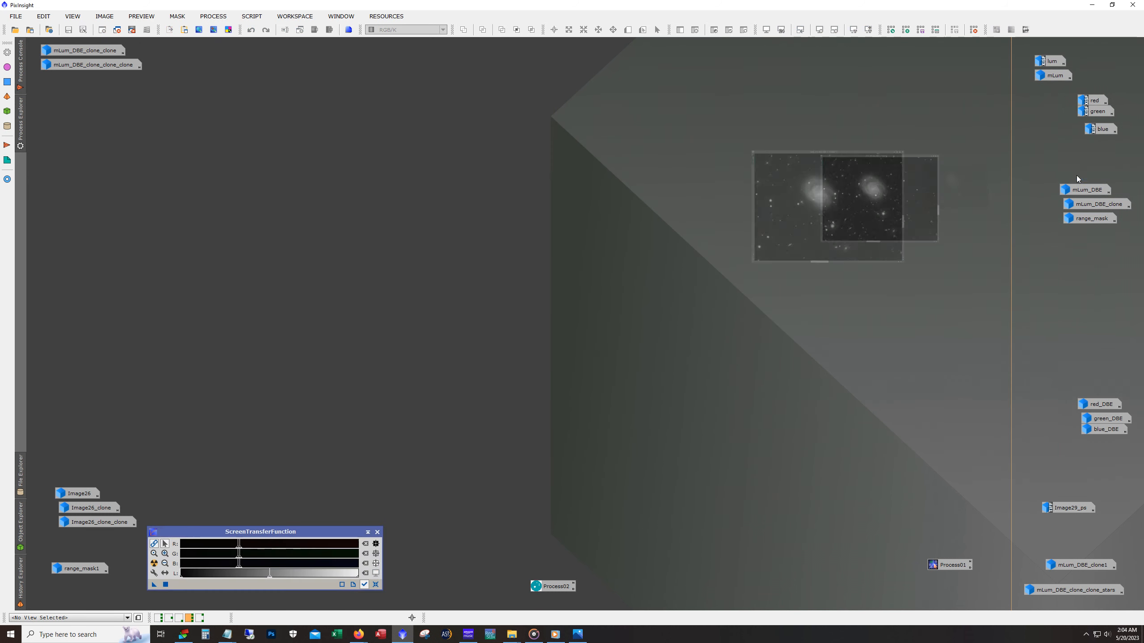
double_click(1086, 190)
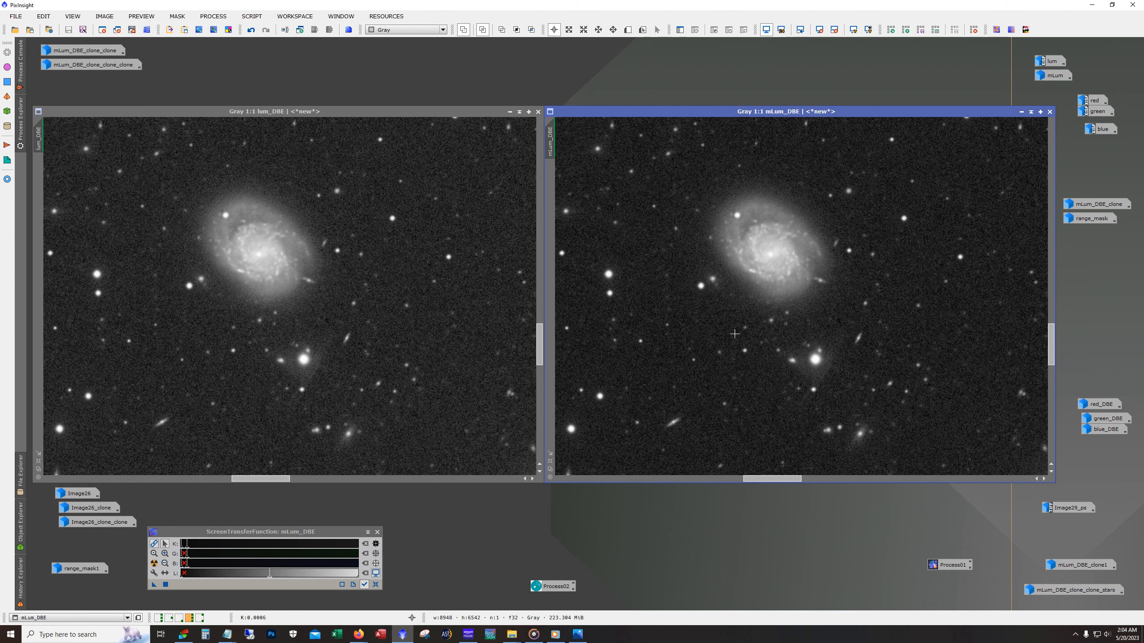
- Examine the galaxies and background of mLum_DBE at 3:1, and compare them with the wide view at 1:7
scroll(735, 334, down, 1)
scroll(721, 316, up, 3)
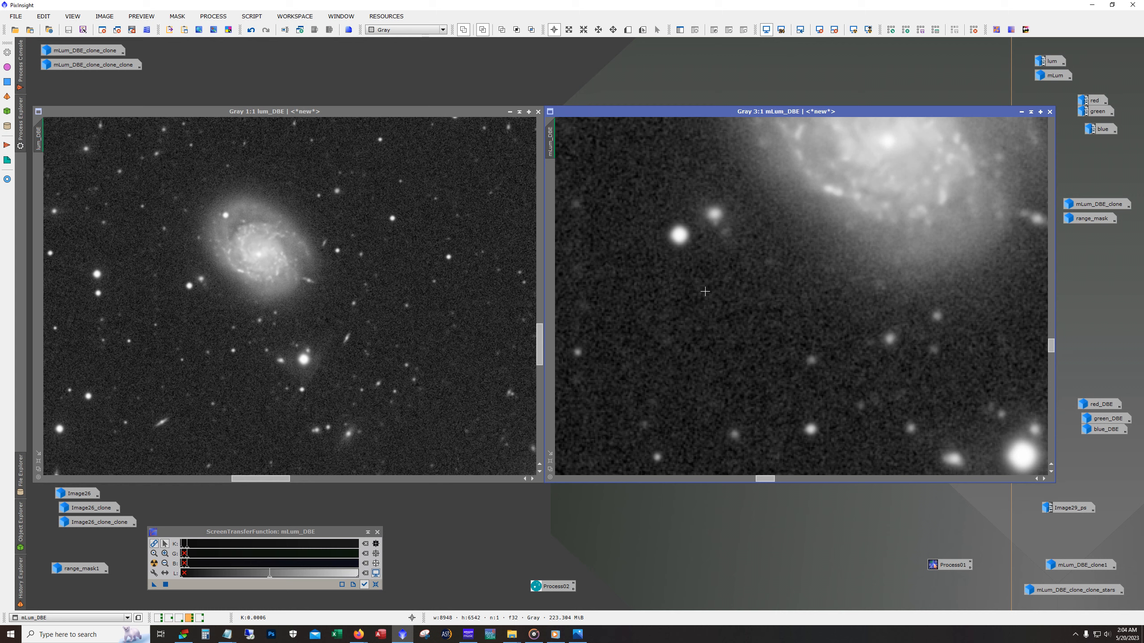
drag(1051, 352, 1050, 317)
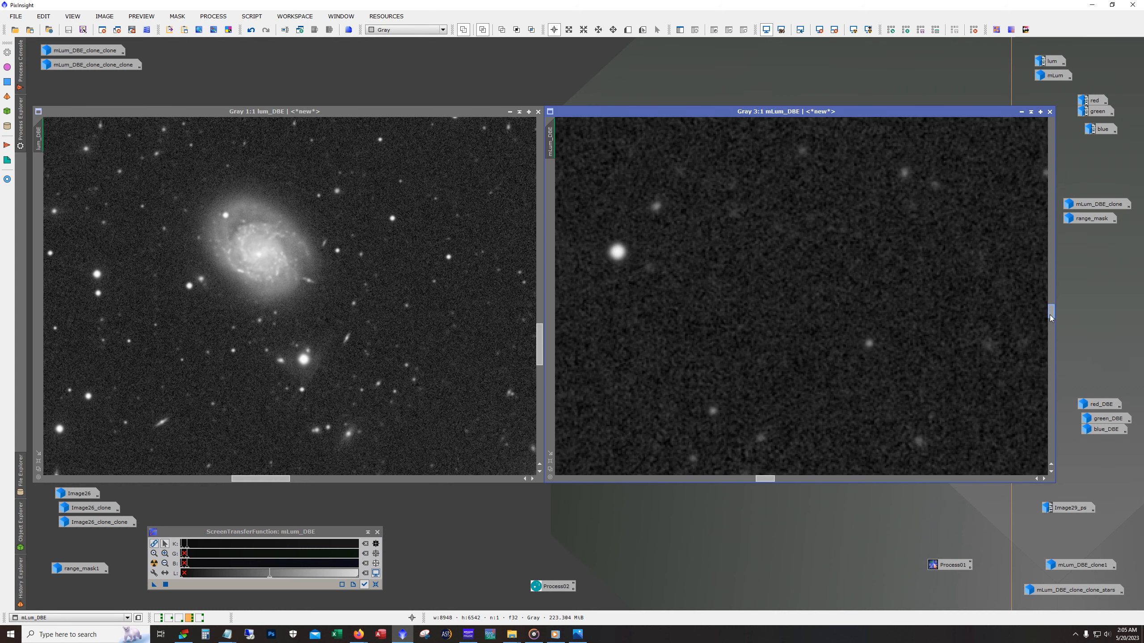
scroll(821, 341, down, 6)
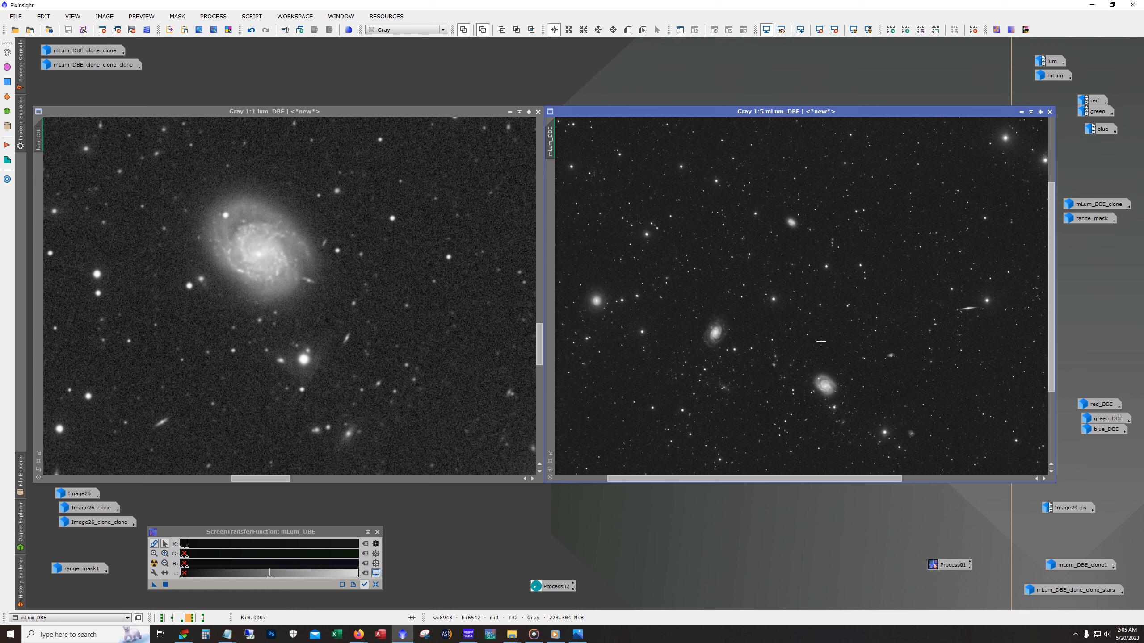
scroll(821, 341, down, 2)
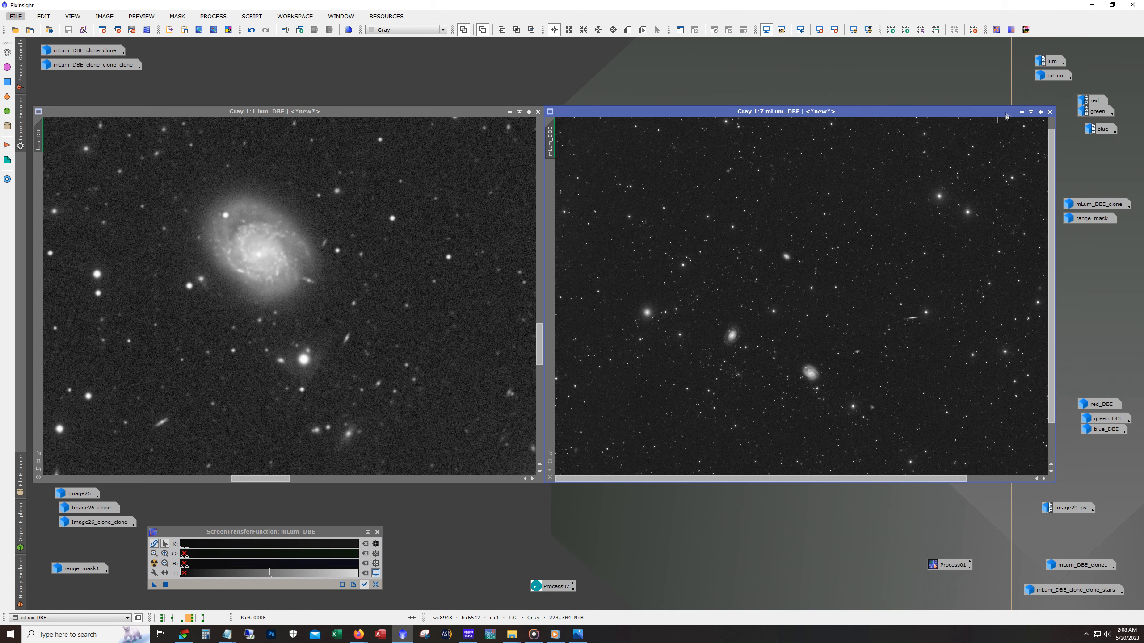
- Minimize mLum_DBE and lum_DBE, and restore the mLum_DBE_clone_clone image in the space they occupied
click(1021, 112)
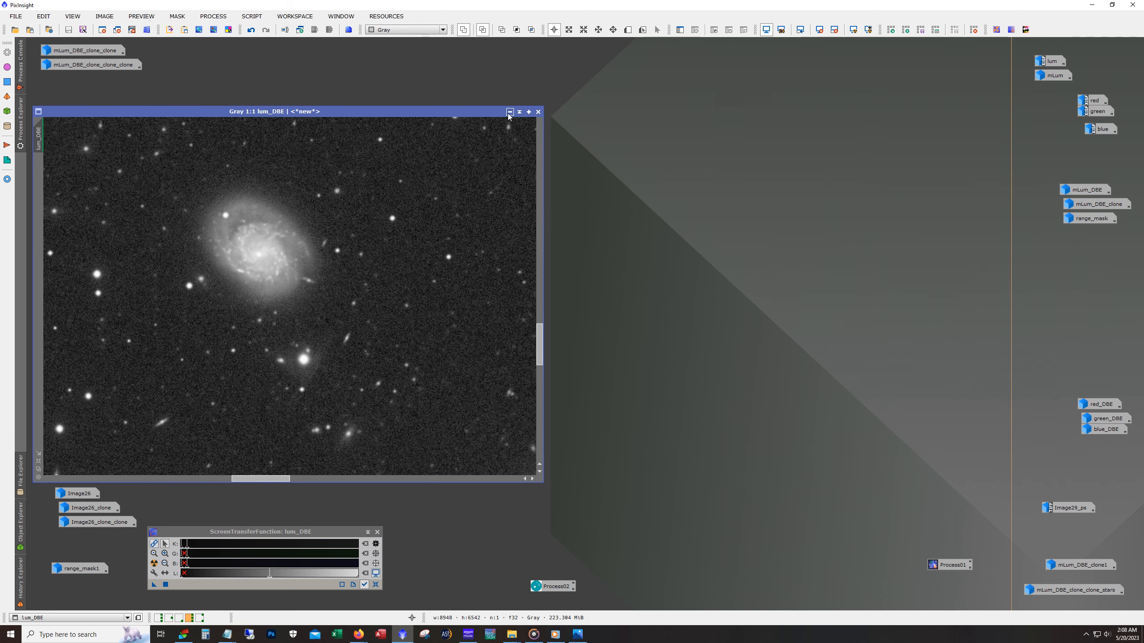
click(508, 112)
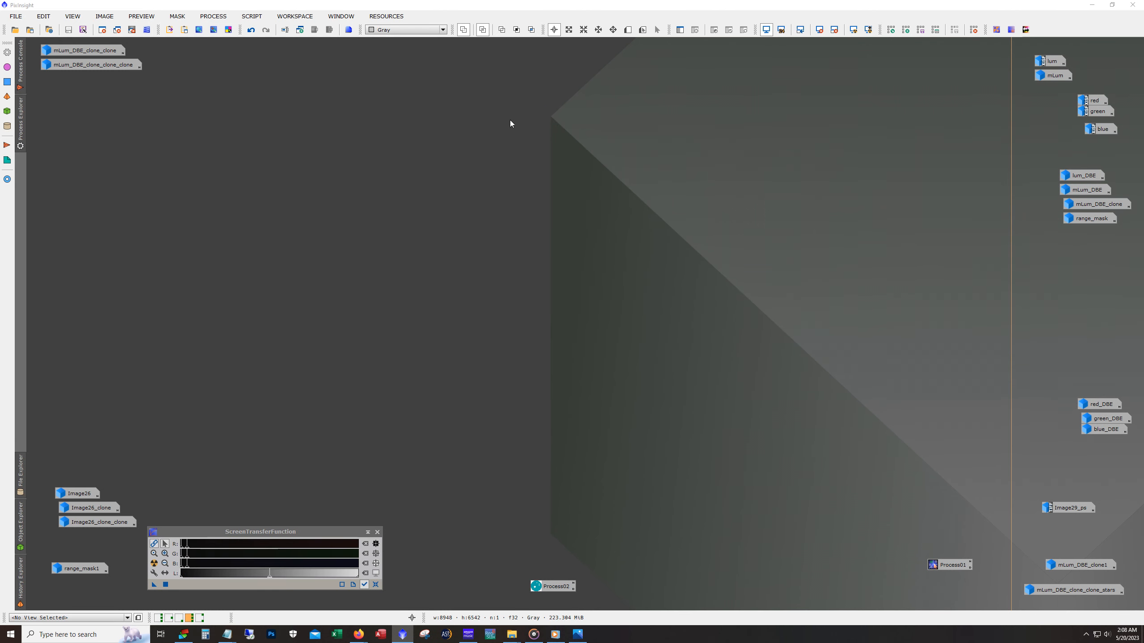
double_click(68, 49)
drag(321, 127, 340, 94)
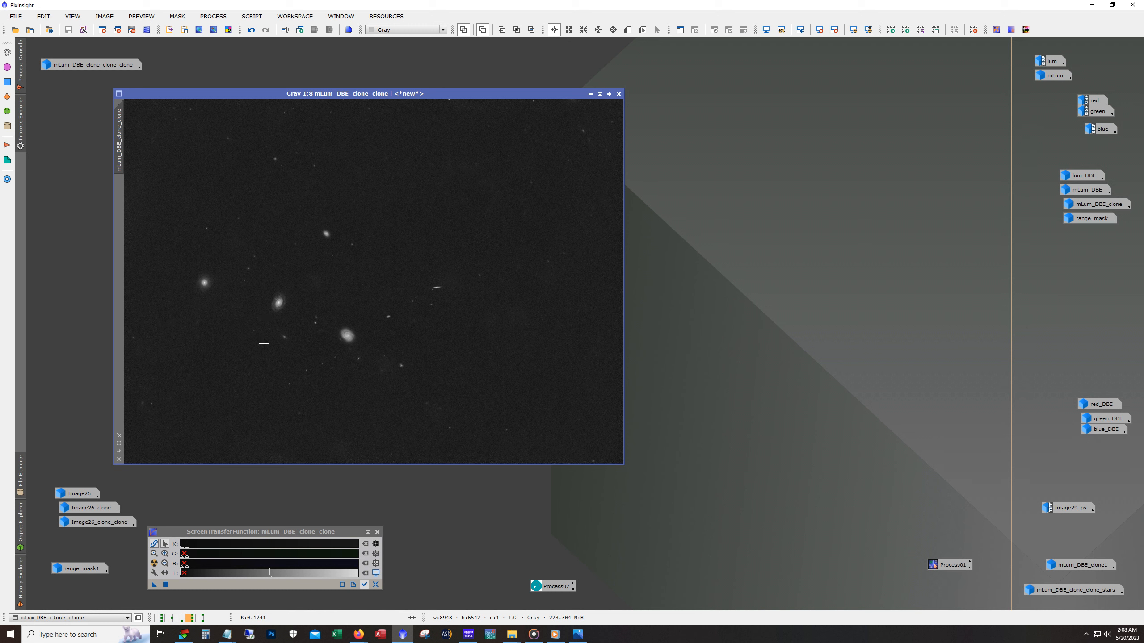
- Examine the two spiral galaxies in mLum_DBE_clone_clone at 1:2 and 1:3, ending on the whole frame at 1:8
scroll(256, 322, up, 4)
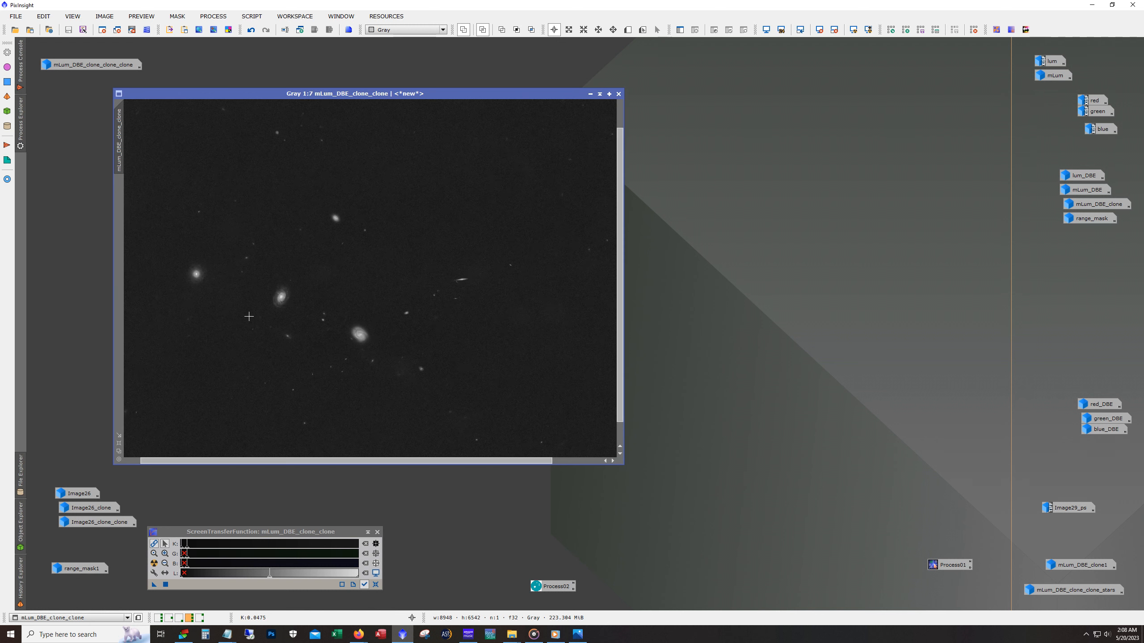
scroll(249, 316, up, 2)
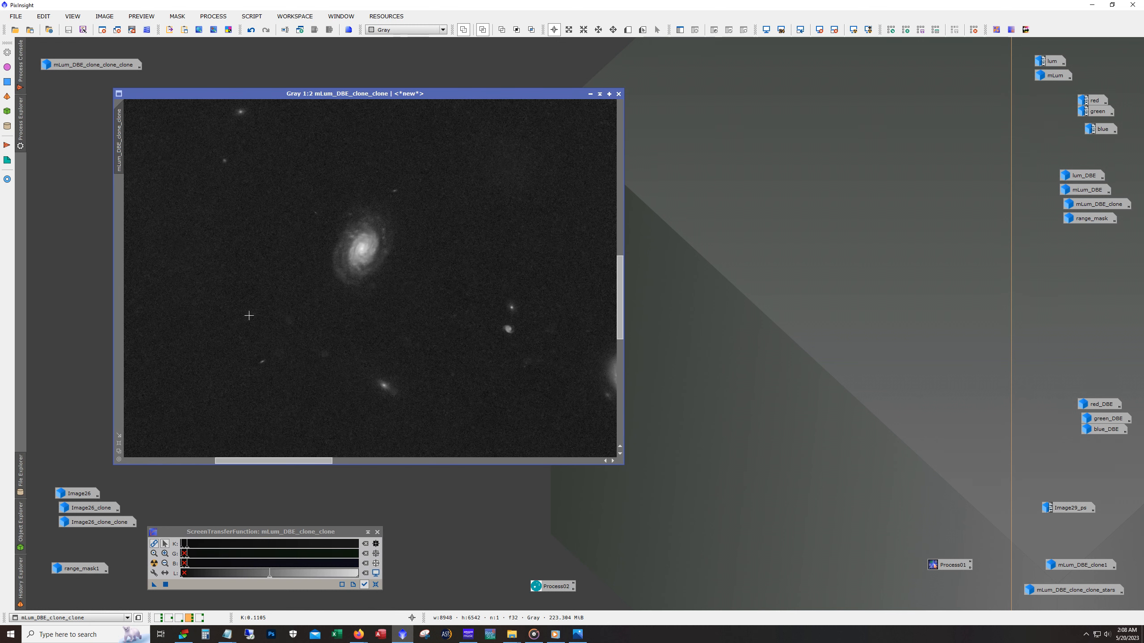
scroll(249, 320, down, 1)
drag(303, 461, 348, 464)
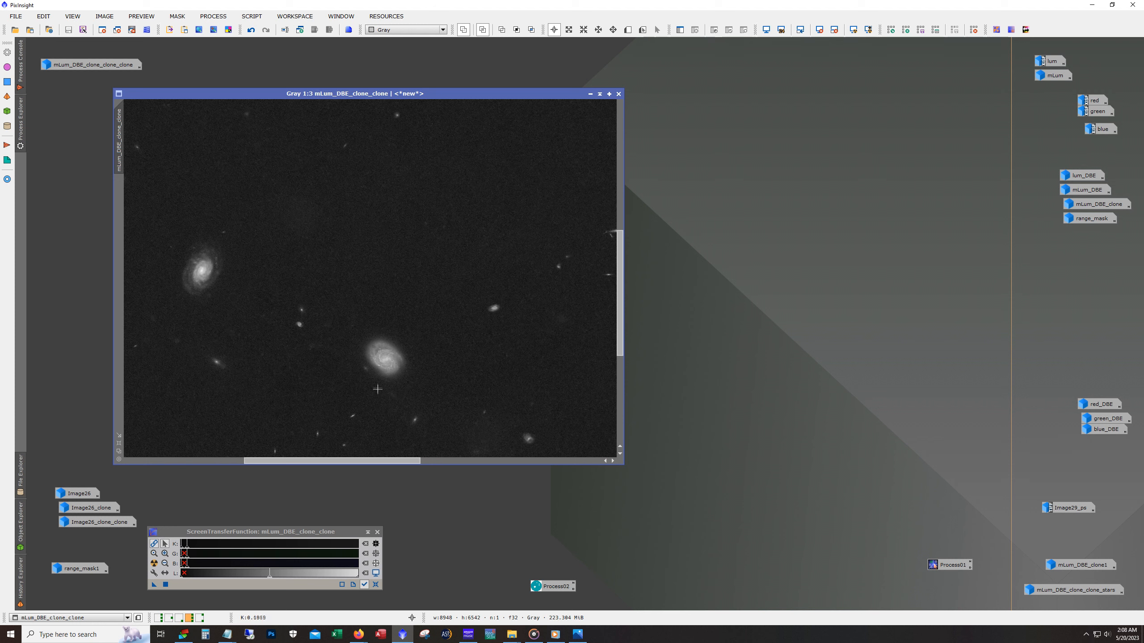
scroll(377, 391, up, 1)
scroll(435, 341, down, 5)
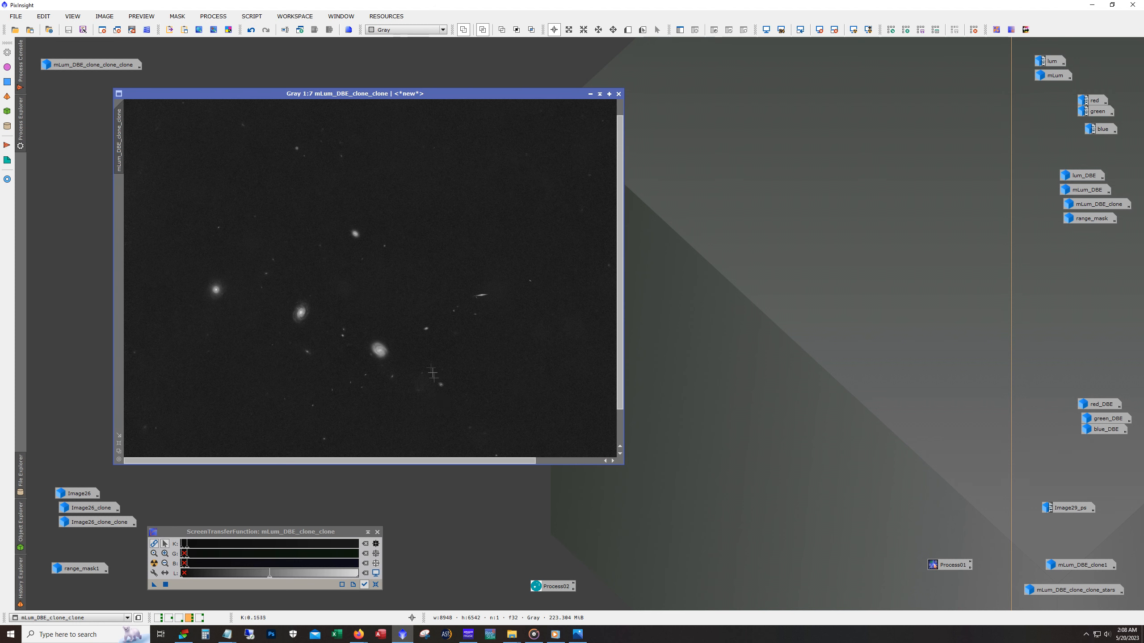
scroll(390, 423, down, 1)
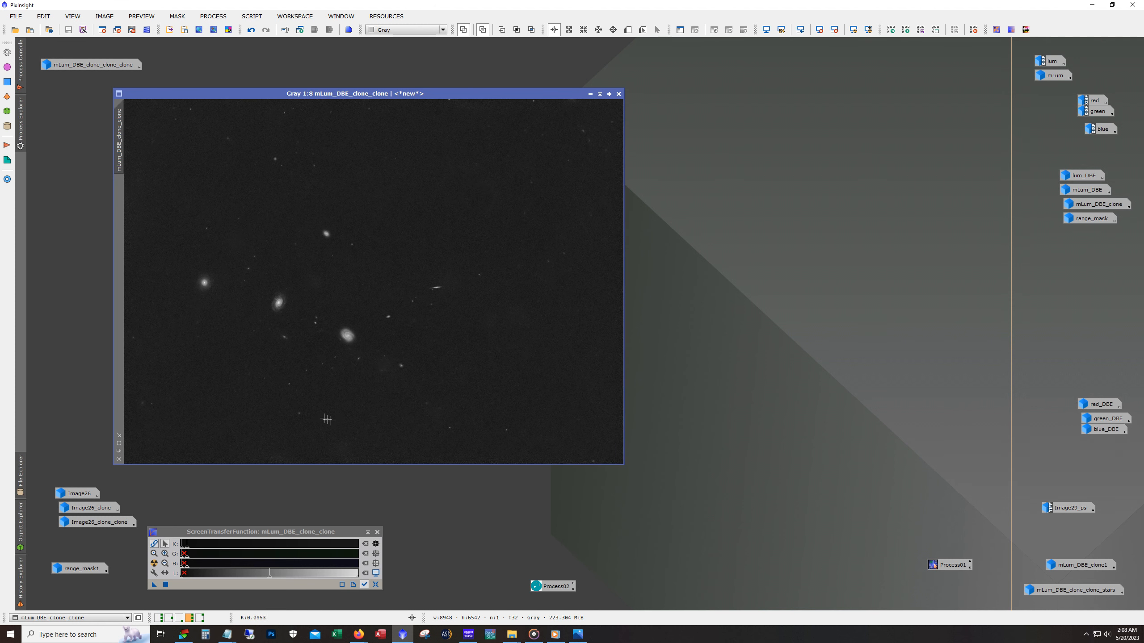
- Inspect the background and smaller galaxies around the spirals in mLum_DBE_clone_clone at 1:3, ending on the whole frame at 1:8
scroll(302, 372, up, 5)
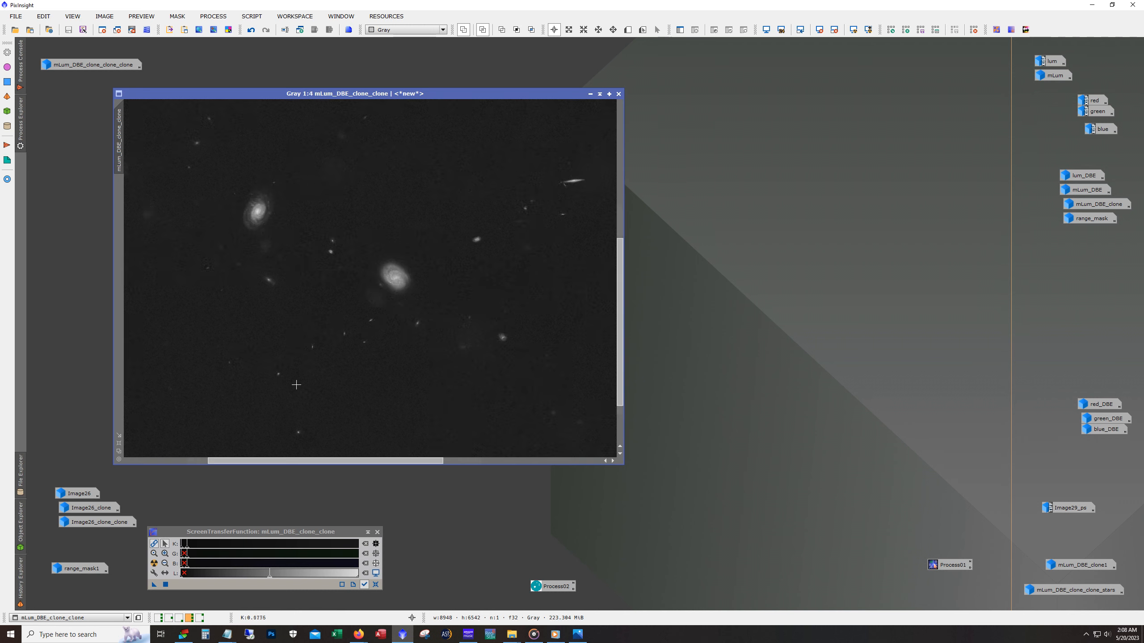
scroll(302, 370, up, 2)
drag(311, 461, 359, 466)
drag(621, 371, 624, 257)
scroll(446, 446, down, 2)
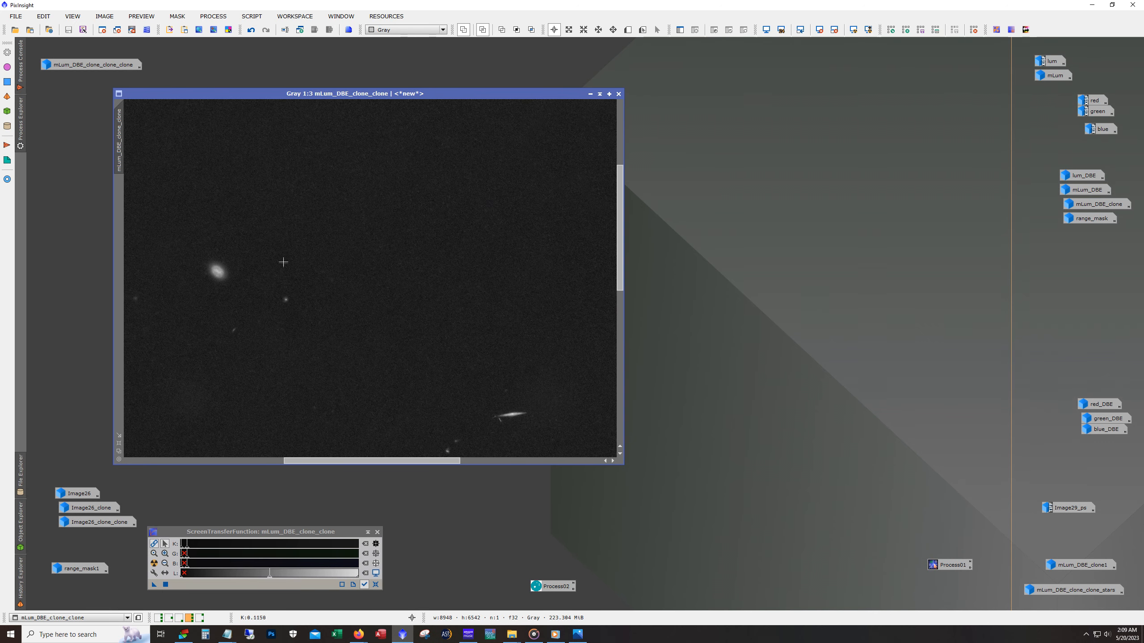
drag(433, 459, 336, 459)
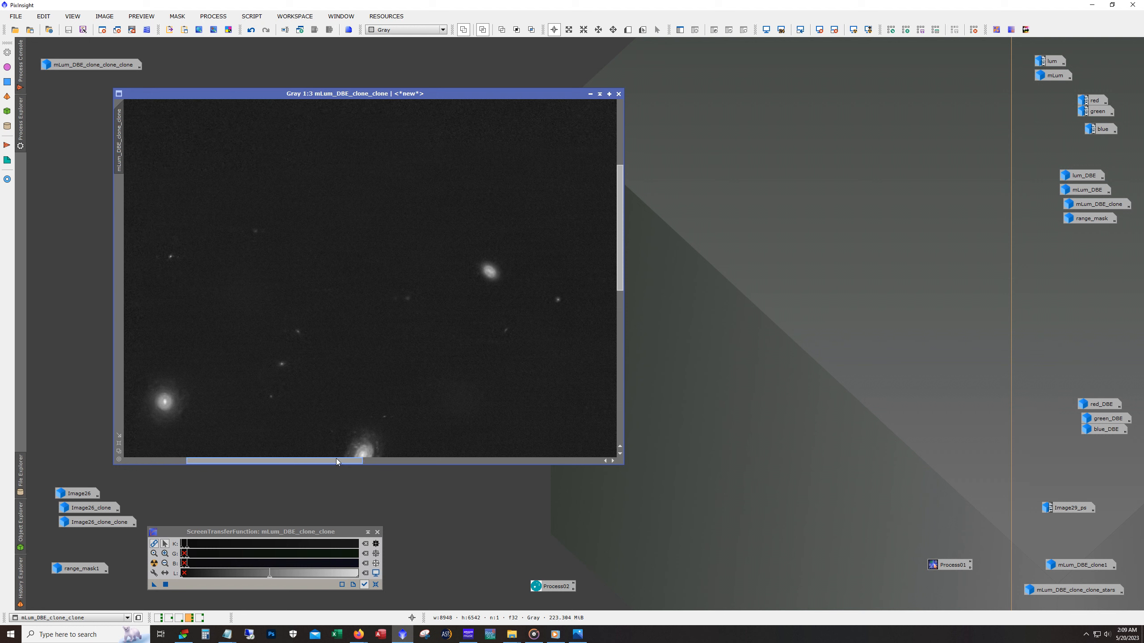
scroll(357, 362, down, 3)
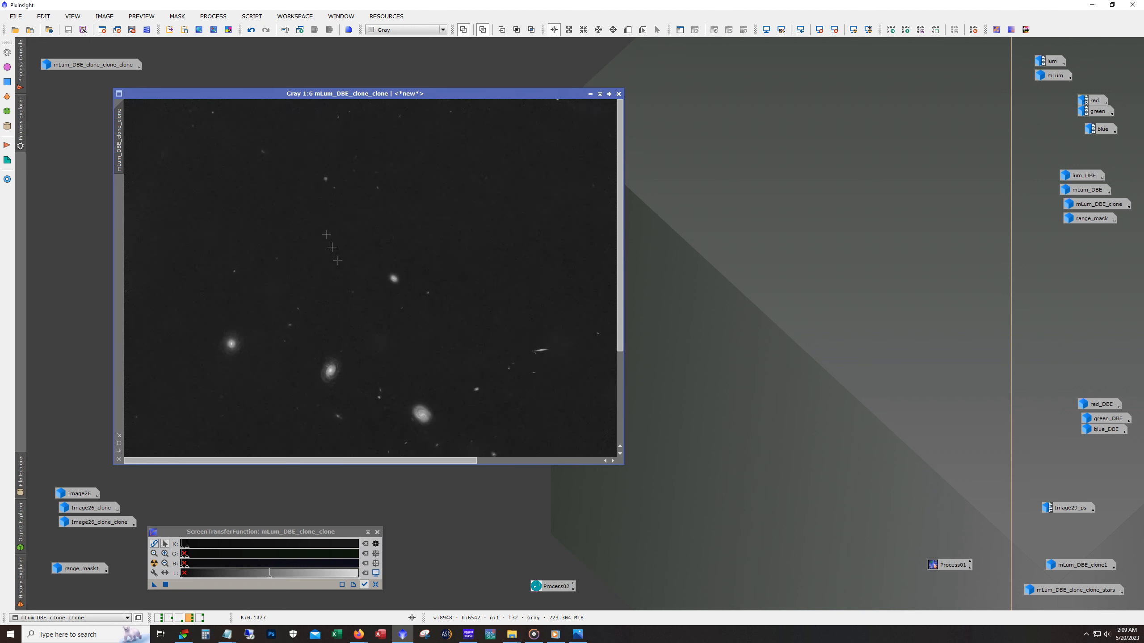
scroll(353, 210, down, 2)
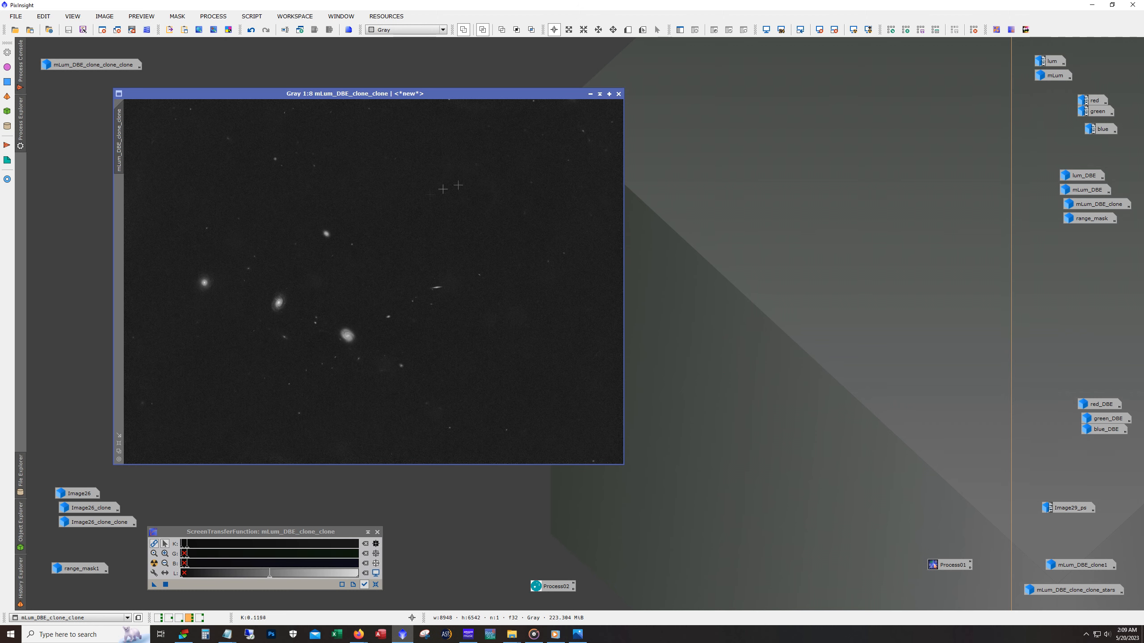
- Select the red_DBE, green_DBE and blue_DBE icons together and restore the RGB image Image26 in place of mLum_DBE_clone_clone
click(590, 94)
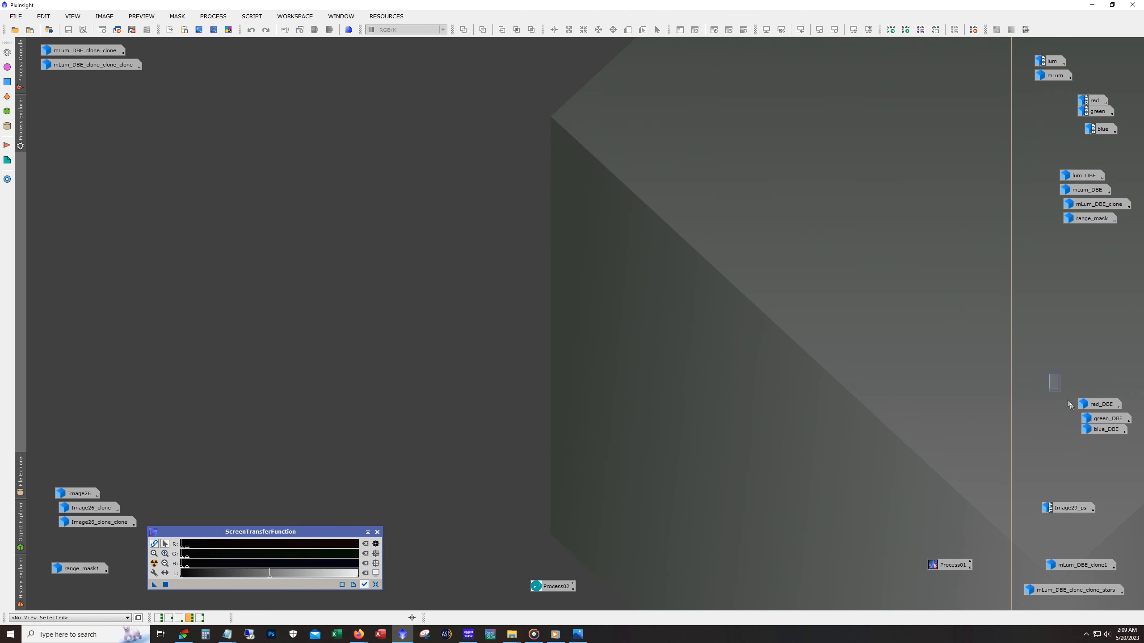
drag(1049, 373, 1112, 435)
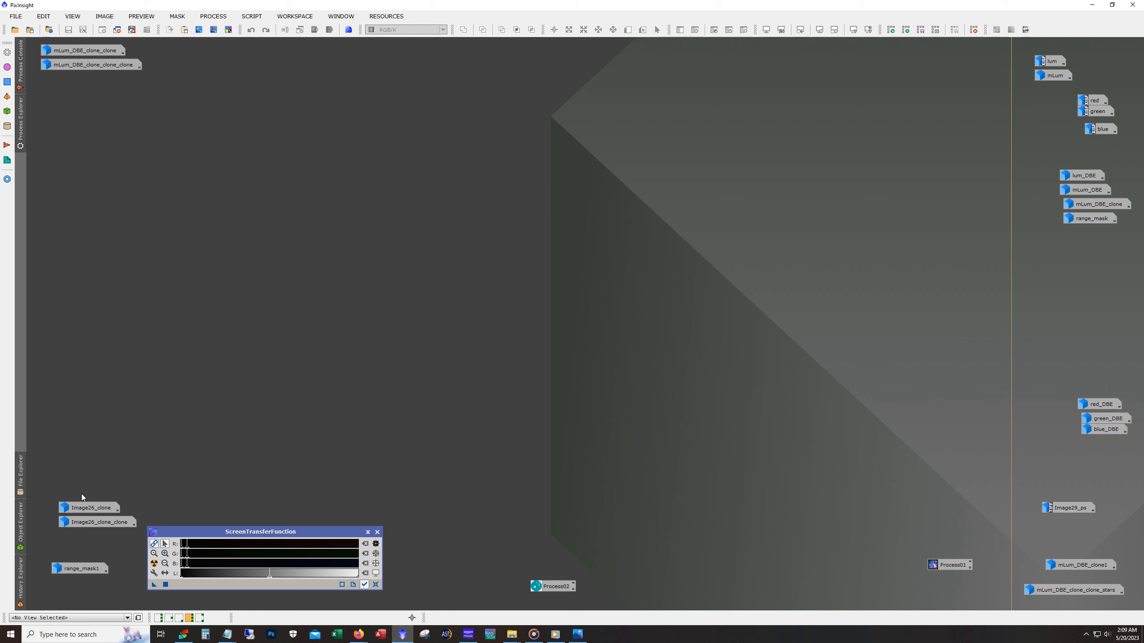
double_click(87, 495)
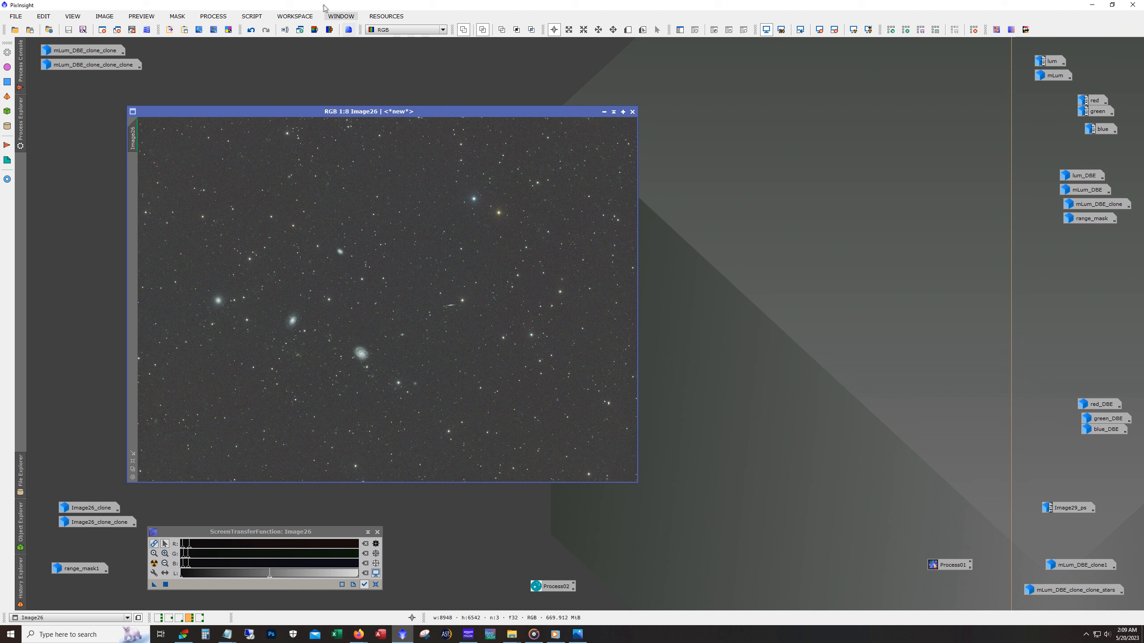
- Look up SpectrophotometricColorCalibration among the color calibration processes without opening it
click(213, 17)
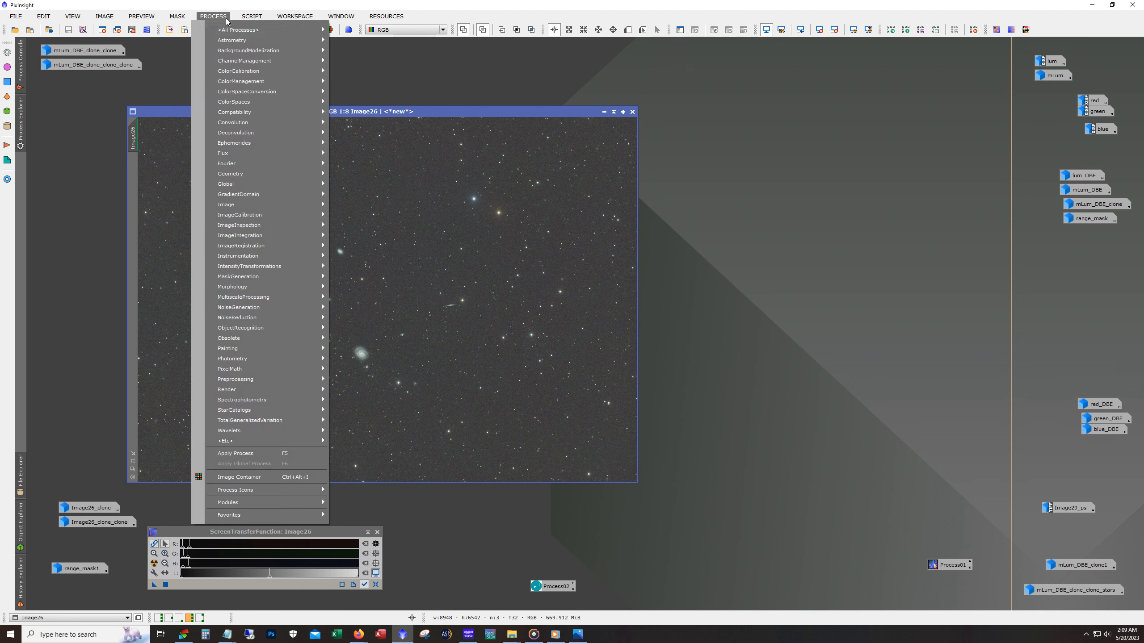
mouse_move(273, 70)
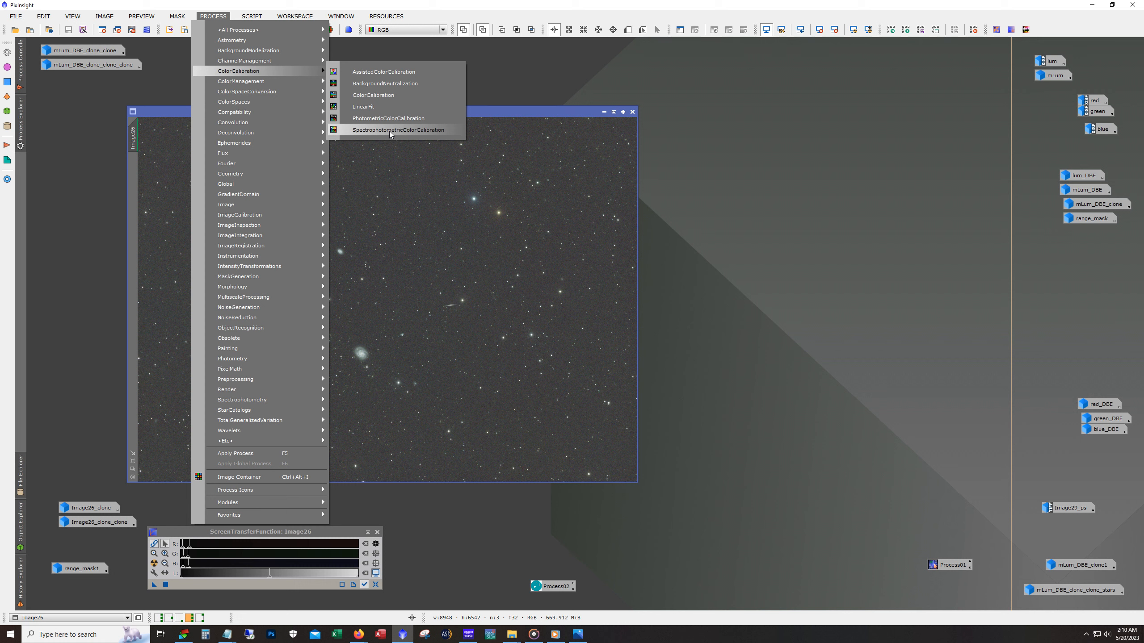
key(Escape)
key(Escape)
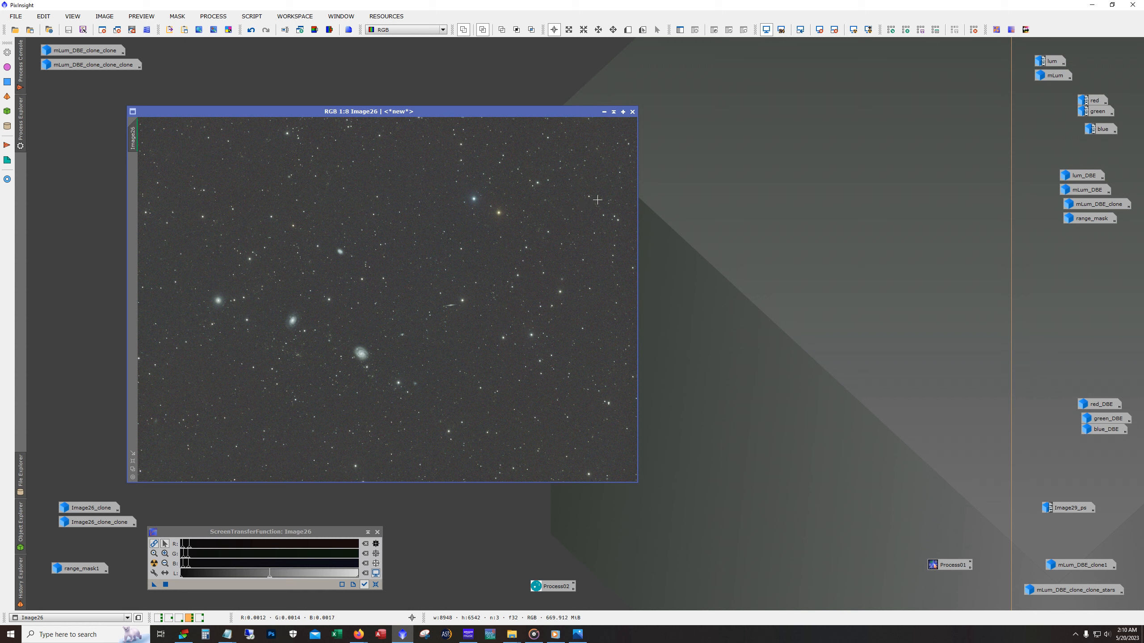
- Minimize Image26 and restore Image26_clone, viewing its whole frame at 1:8
click(604, 112)
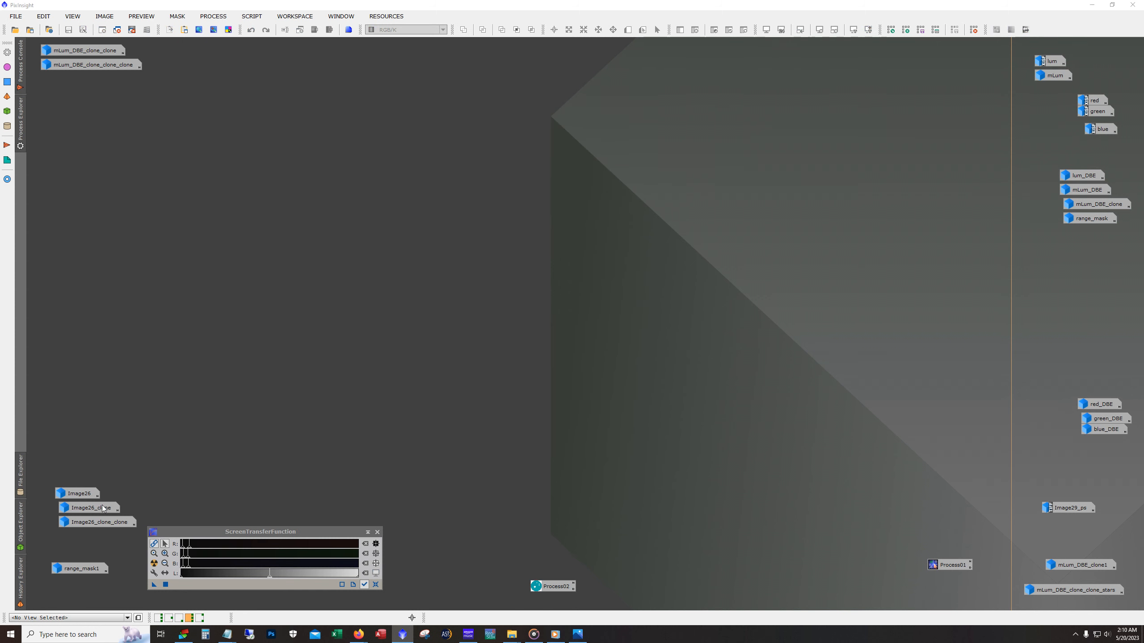
double_click(104, 507)
scroll(291, 378, down, 4)
scroll(311, 314, up, 5)
scroll(287, 308, down, 6)
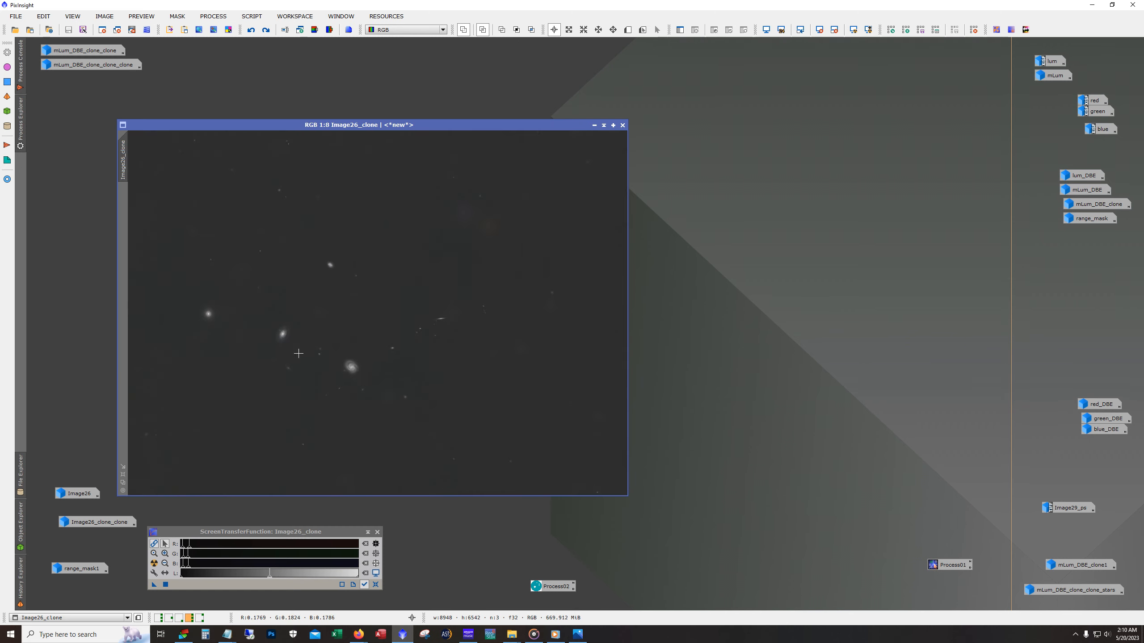
- Bring up the HistogramTransformation process beside Image26_clone and close it without applying anything
click(213, 16)
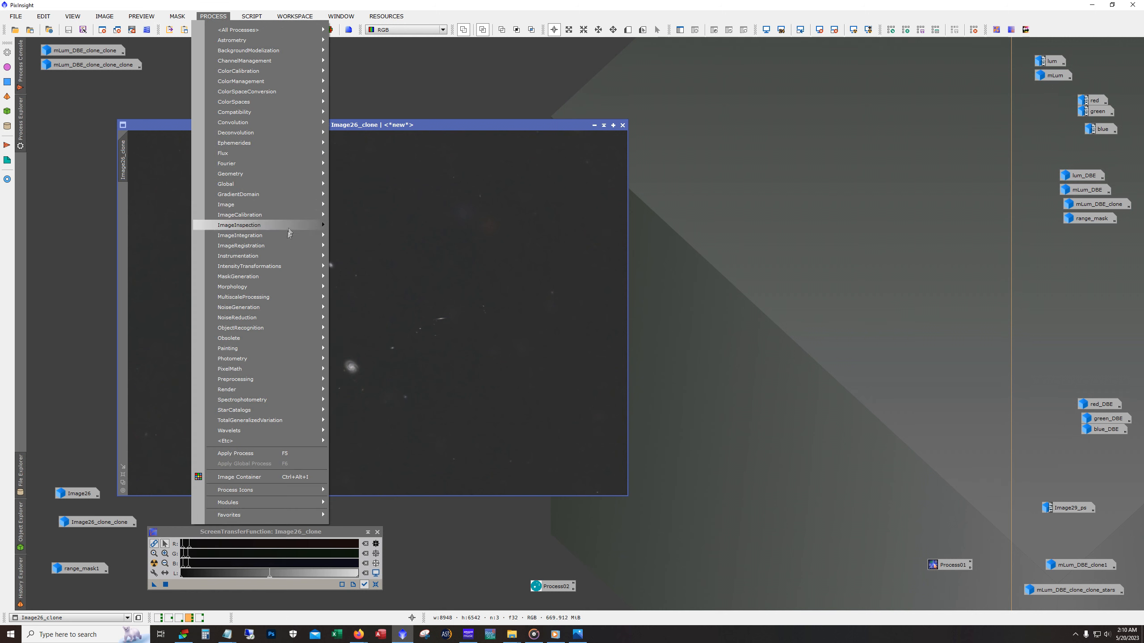
mouse_move(292, 266)
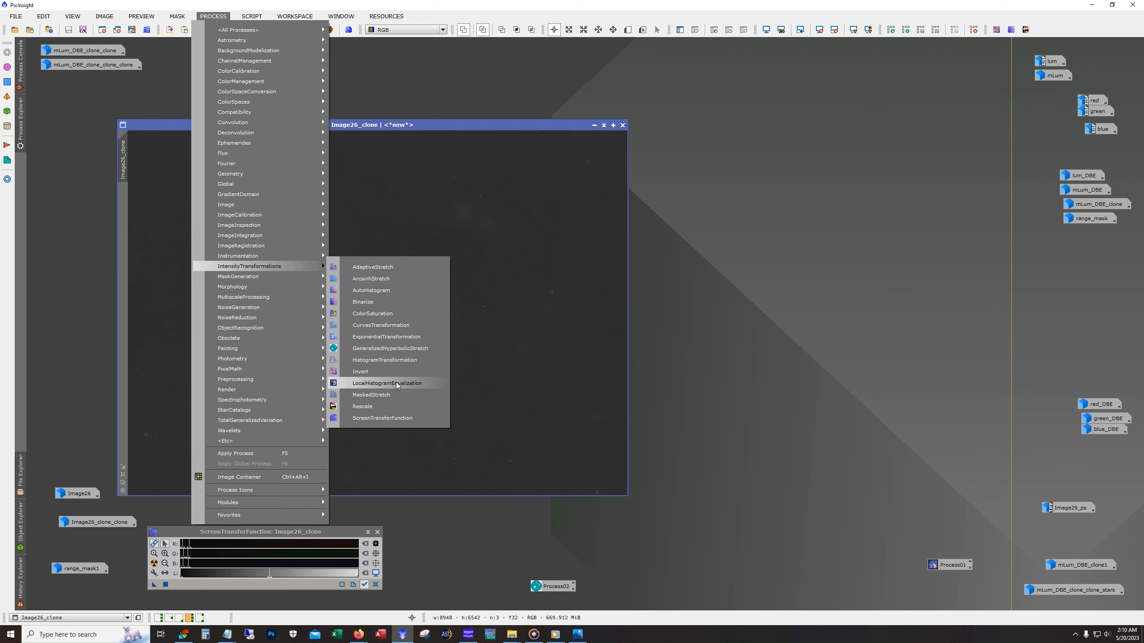
click(388, 361)
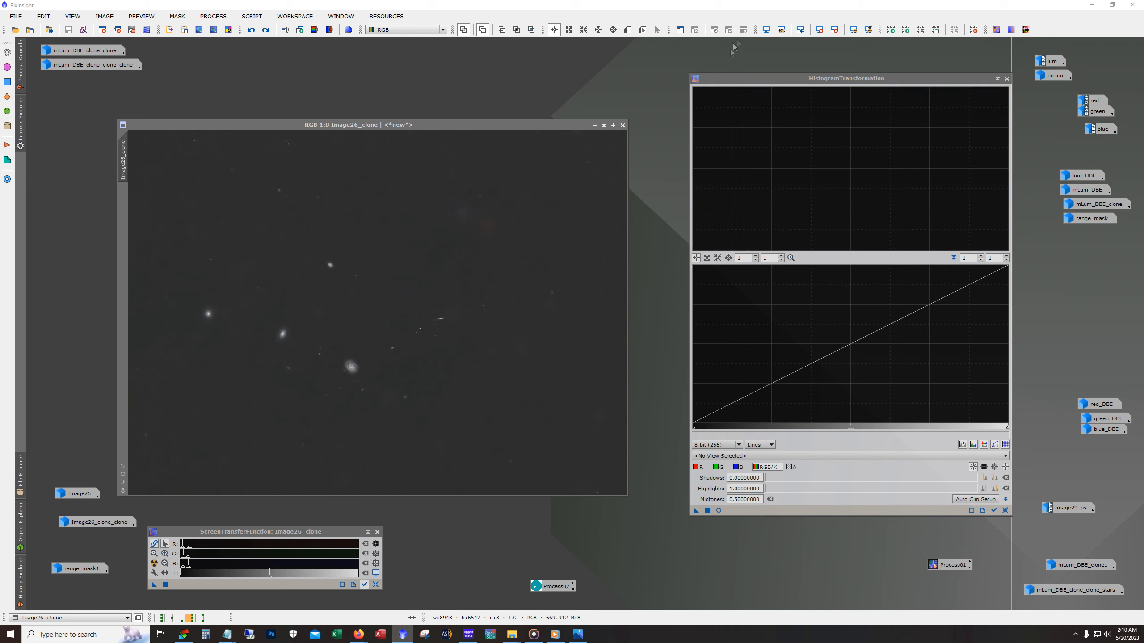
click(1008, 80)
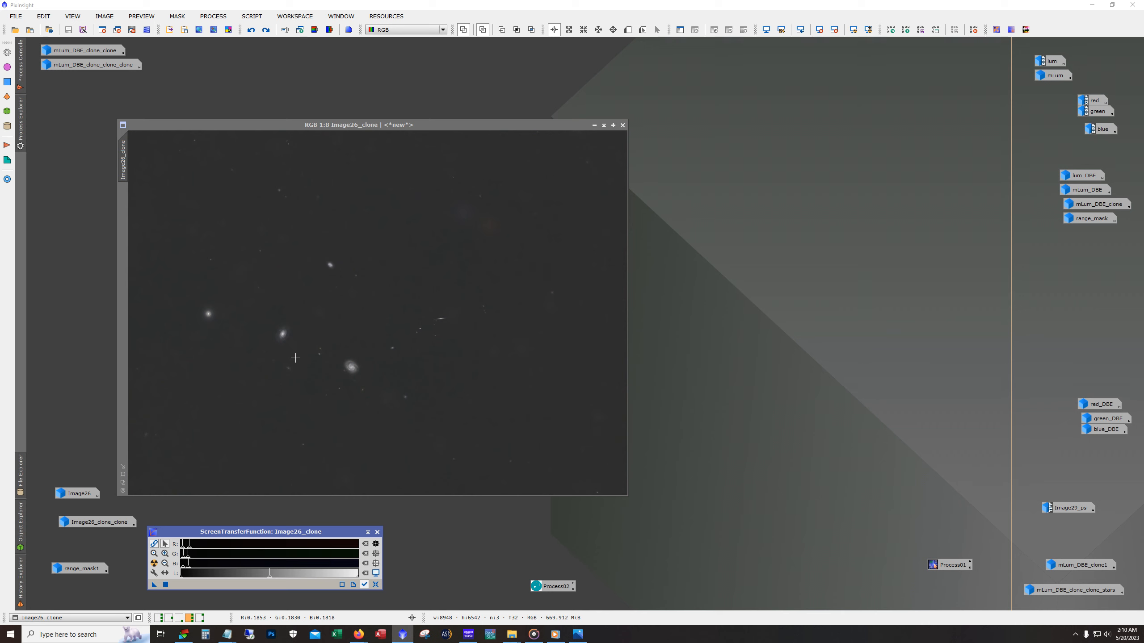
- Examine the two spiral galaxies in Image26_clone at 1:1 and return to the whole frame at 1:8
scroll(275, 337, up, 7)
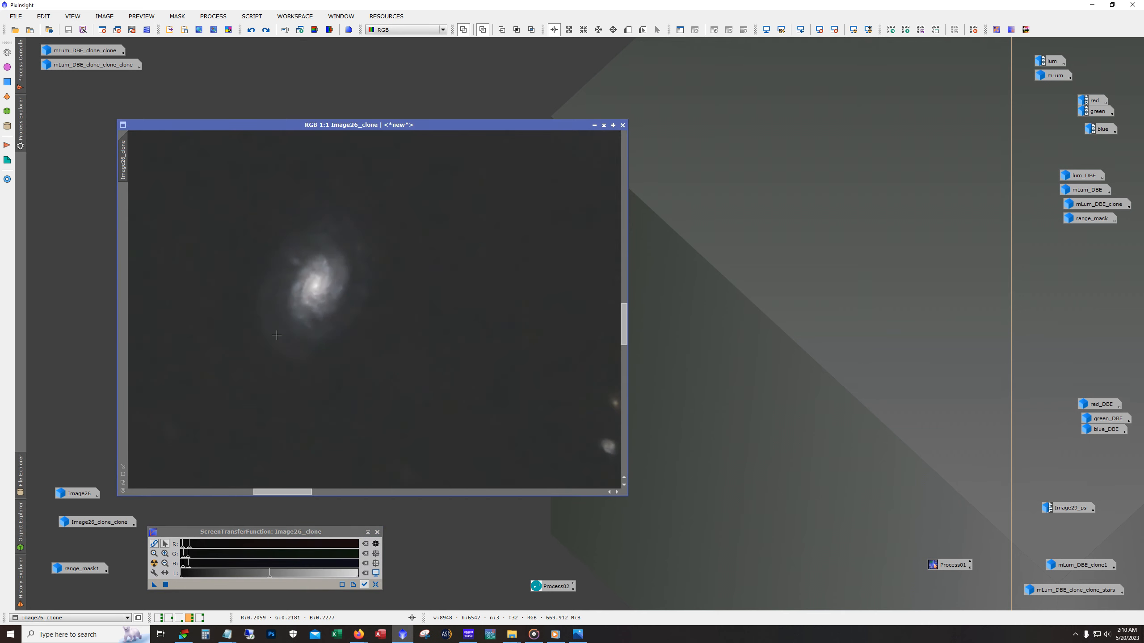
drag(291, 495, 352, 495)
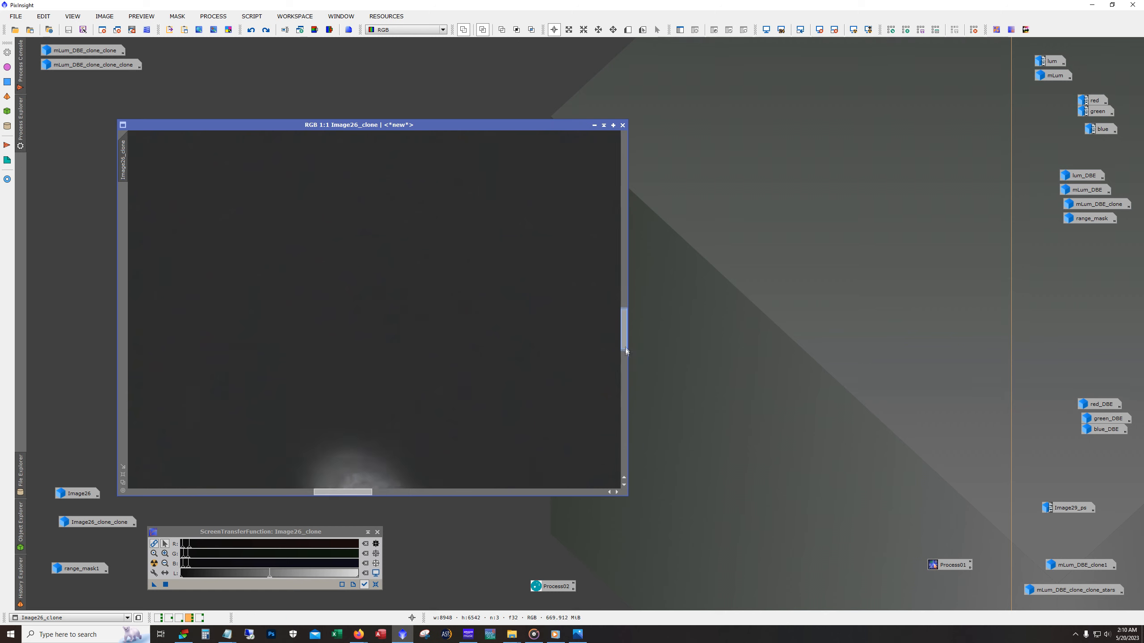
drag(623, 341, 629, 371)
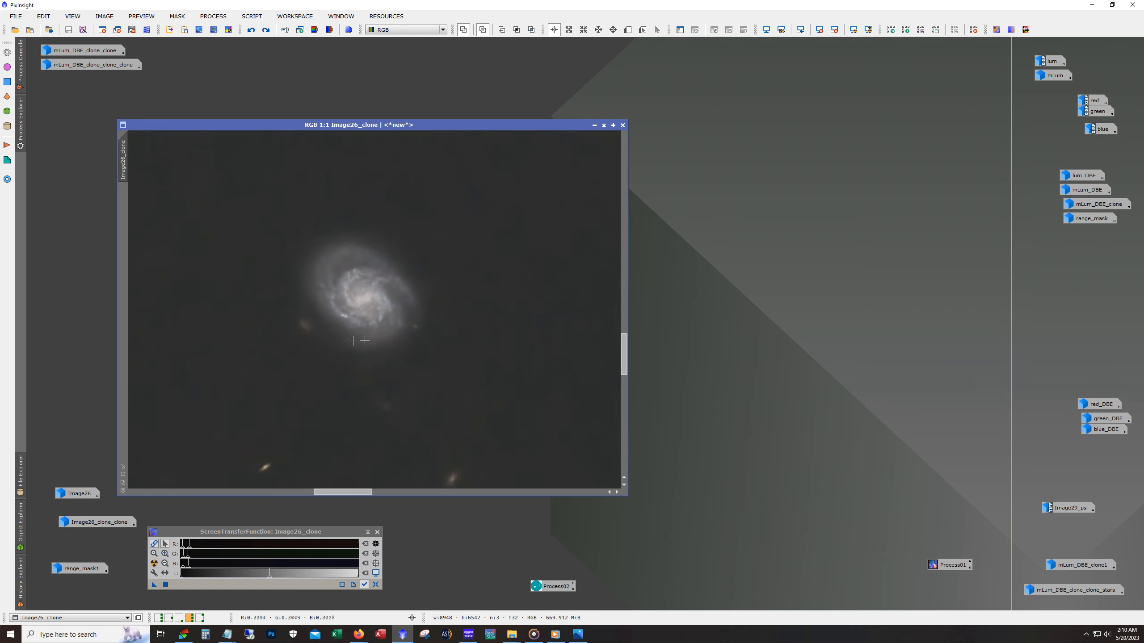
scroll(340, 340, down, 2)
scroll(340, 341, down, 5)
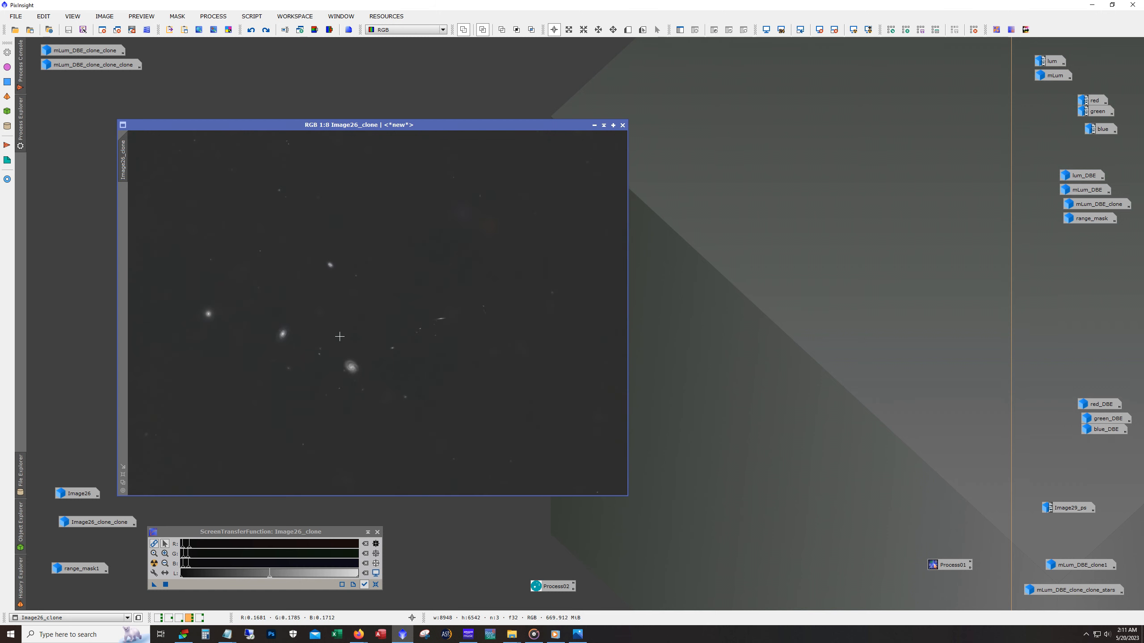
- Open NoiseXTerminator, set Denoise to 1.00 and Detail to 0.00, and close it without applying
click(202, 17)
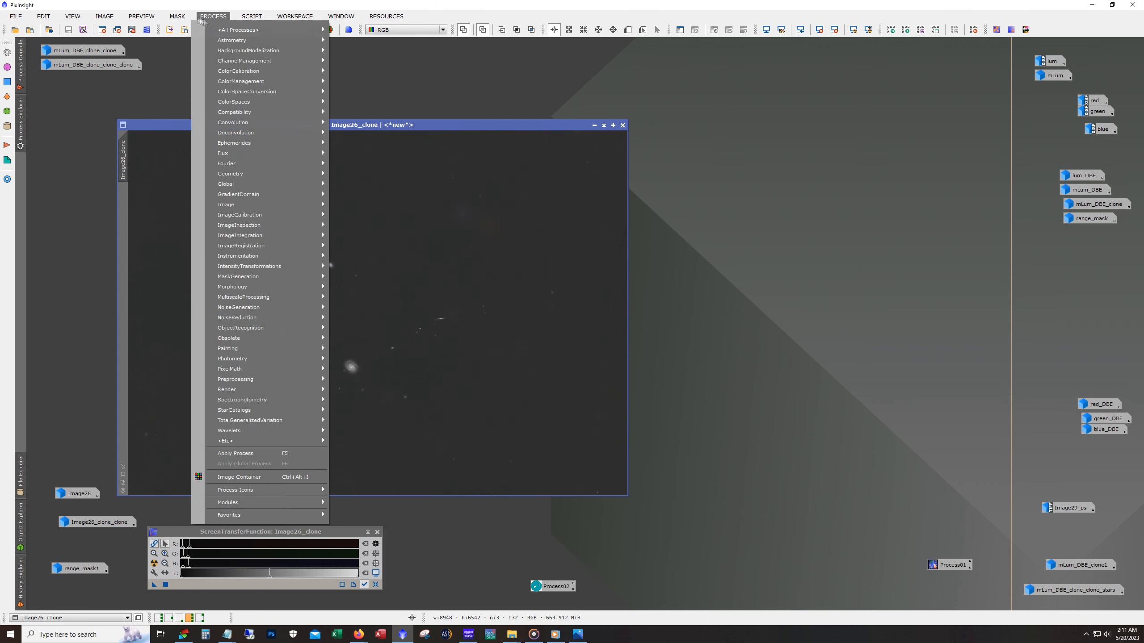
mouse_move(231, 32)
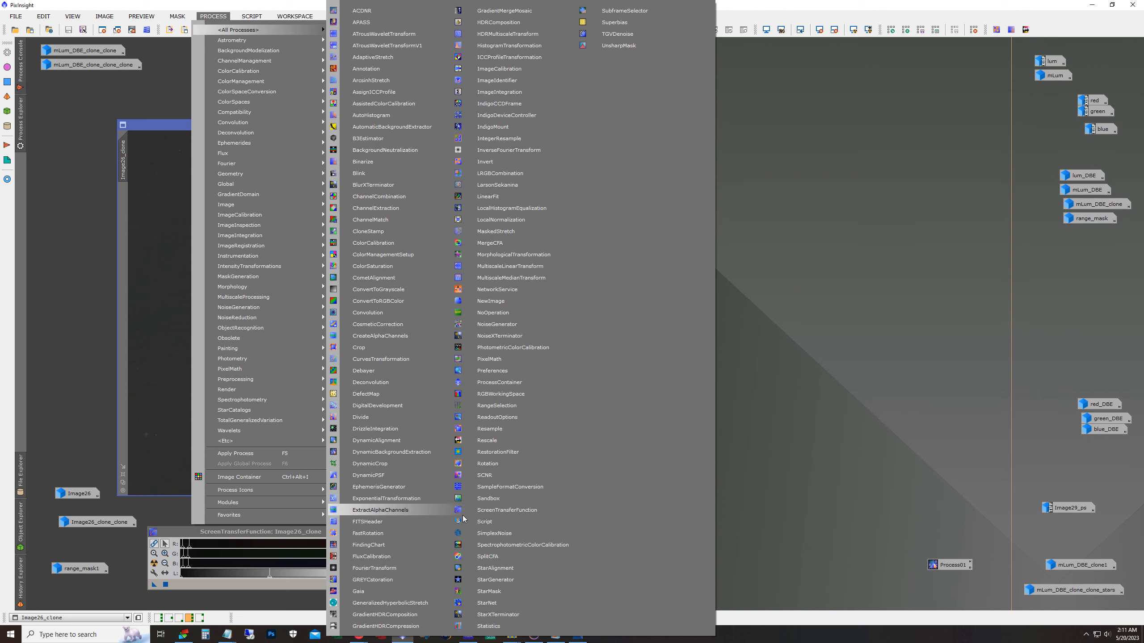
click(538, 336)
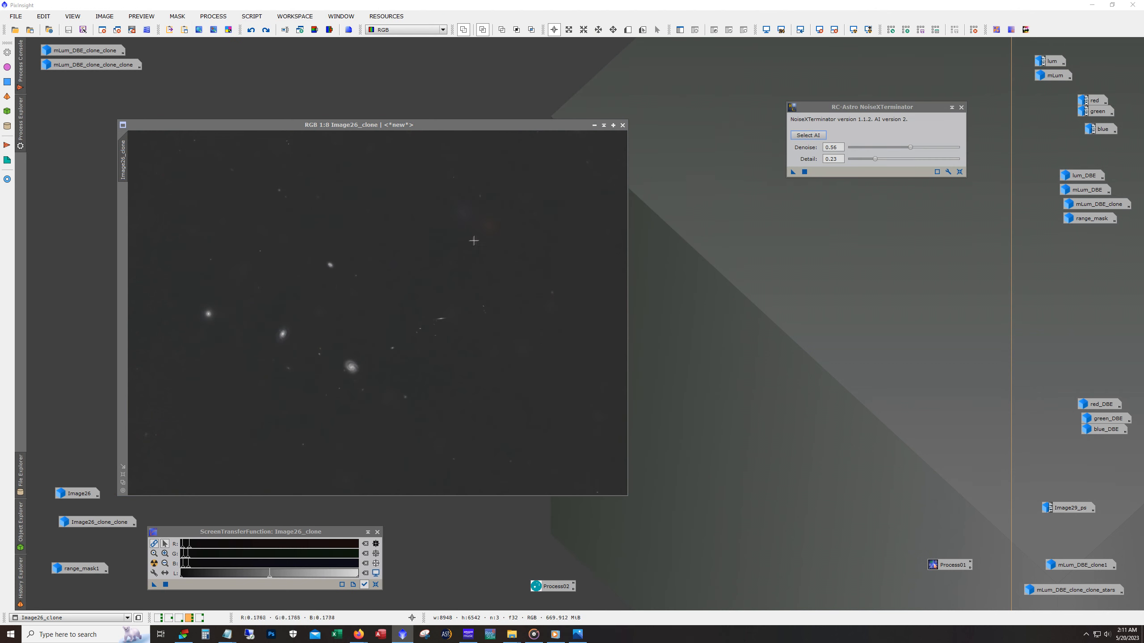
click(958, 176)
drag(945, 146, 965, 150)
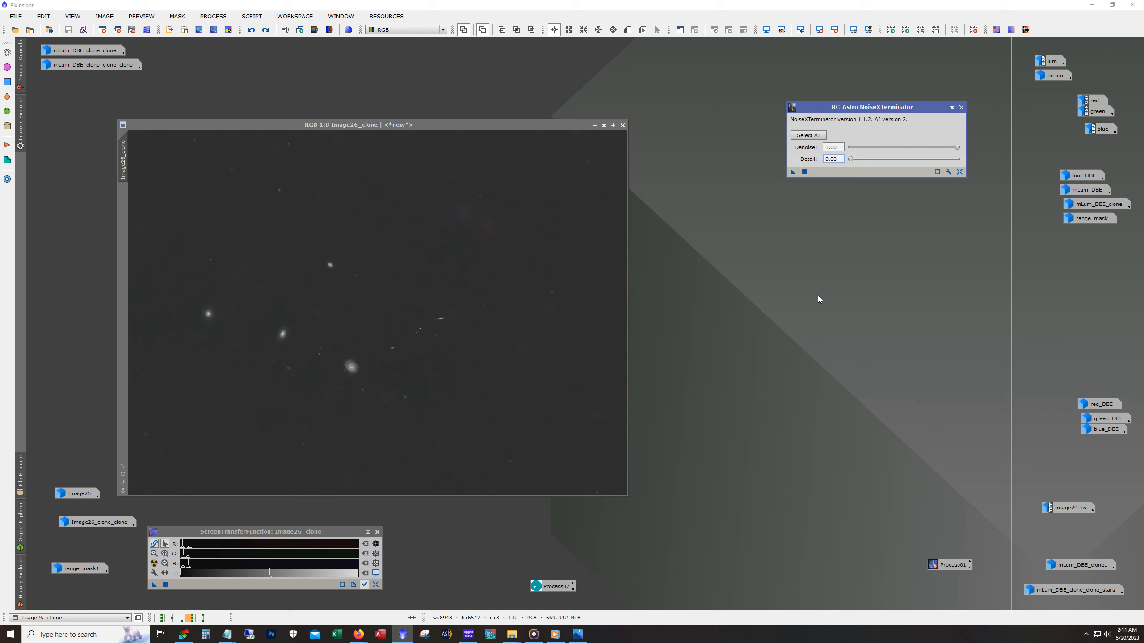
click(961, 107)
- Redo the undone processing on Image26_clone, check the galaxies at 1:2 and minimize the image
click(325, 276)
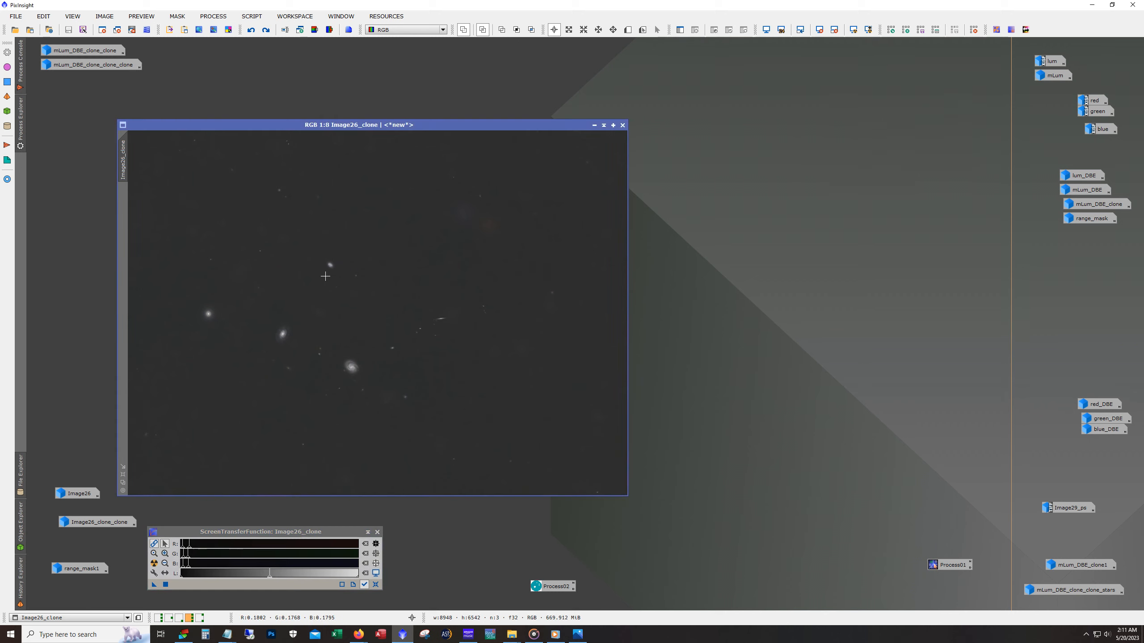
click(266, 30)
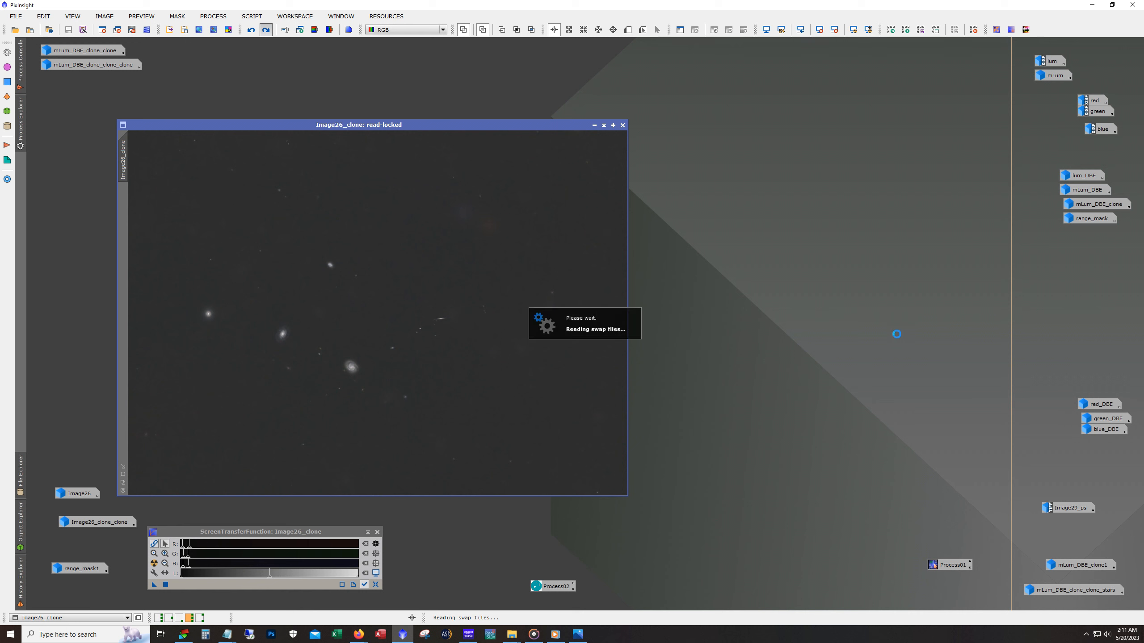
scroll(332, 383, up, 5)
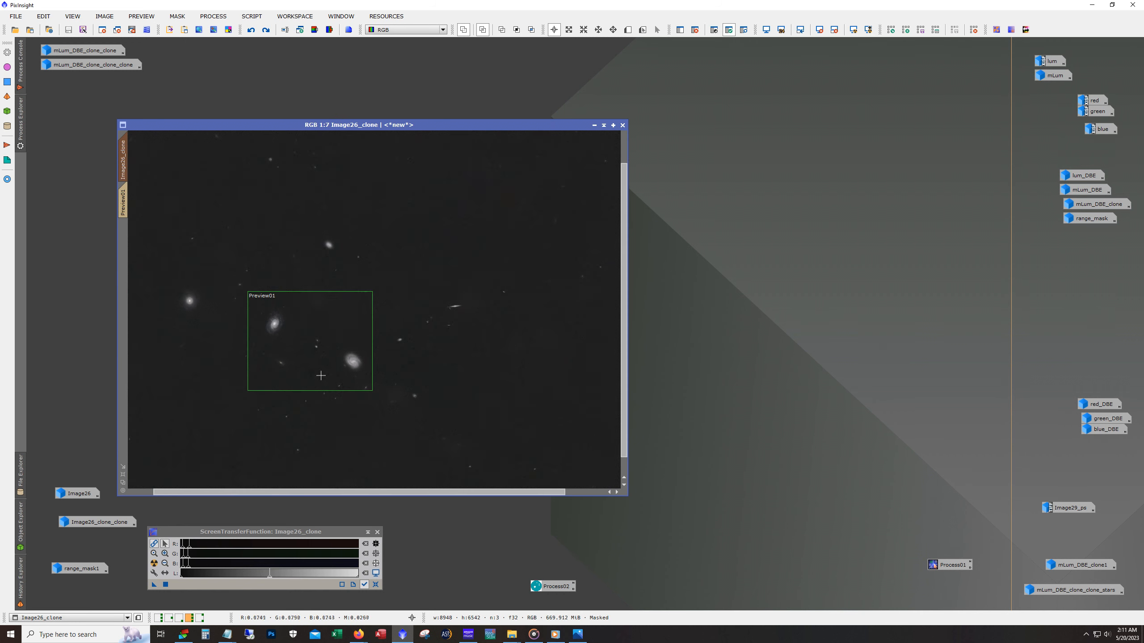
scroll(324, 373, up, 1)
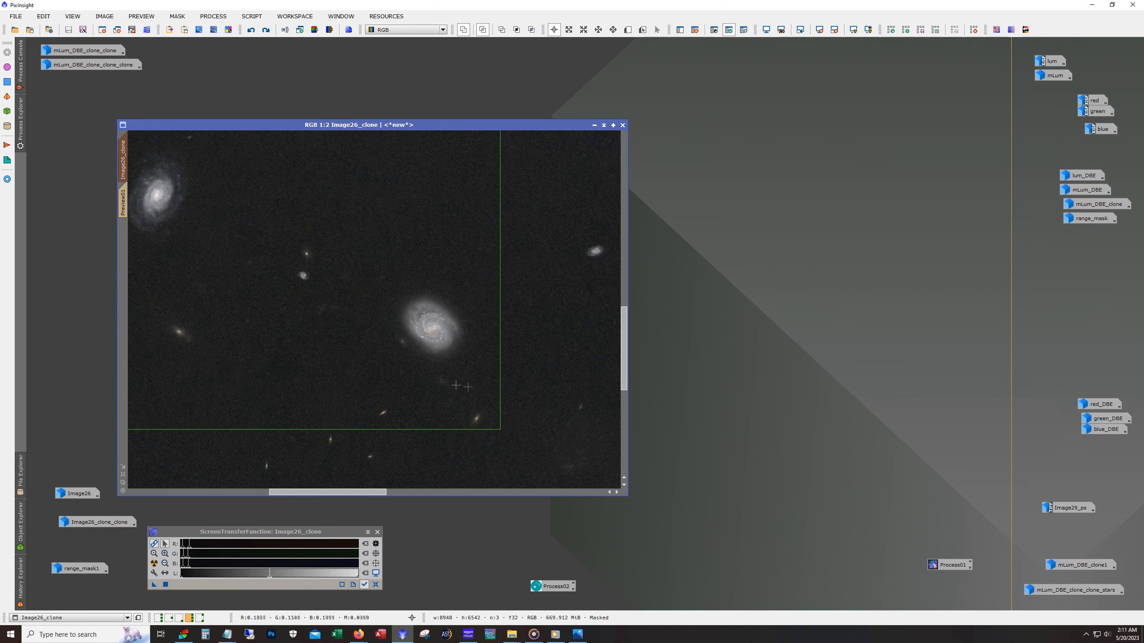
scroll(431, 372, down, 5)
scroll(397, 369, down, 1)
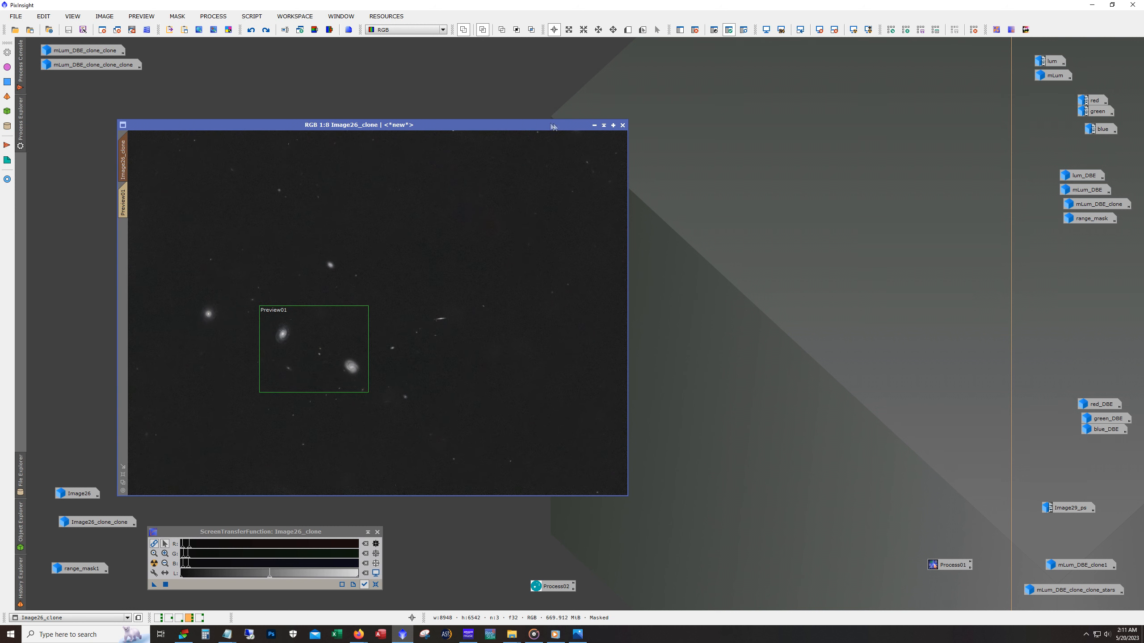
click(594, 125)
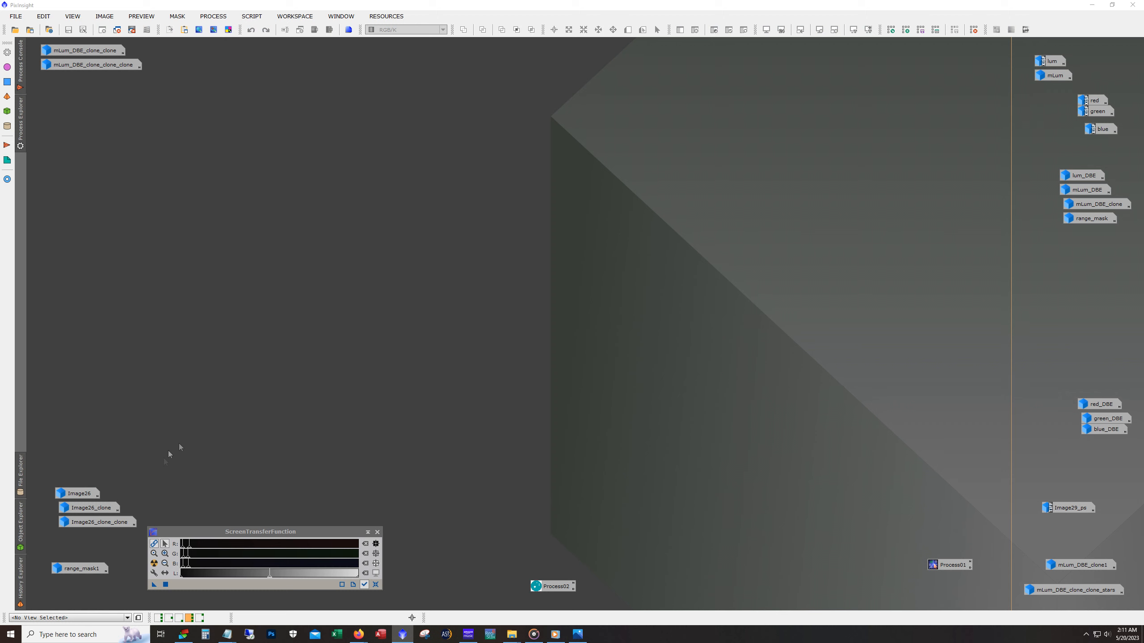
- Restore Image26_clone_clone, view the spiral galaxy in Preview02 at 1:1 and close ScreenTransferFunction
double_click(115, 525)
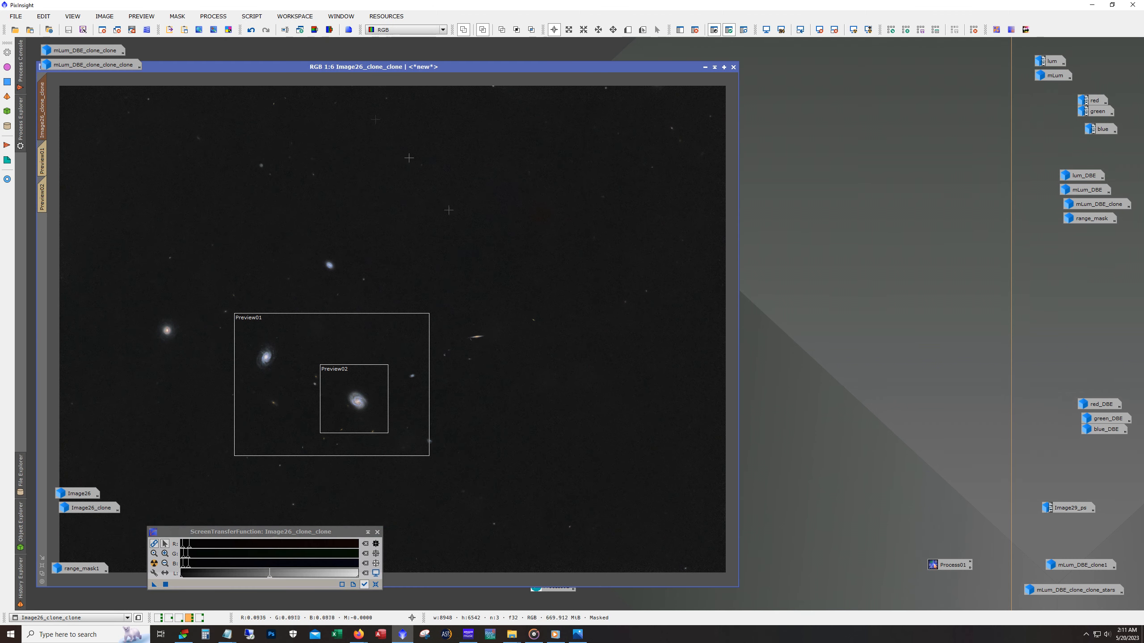
drag(314, 71, 384, 54)
scroll(405, 395, up, 3)
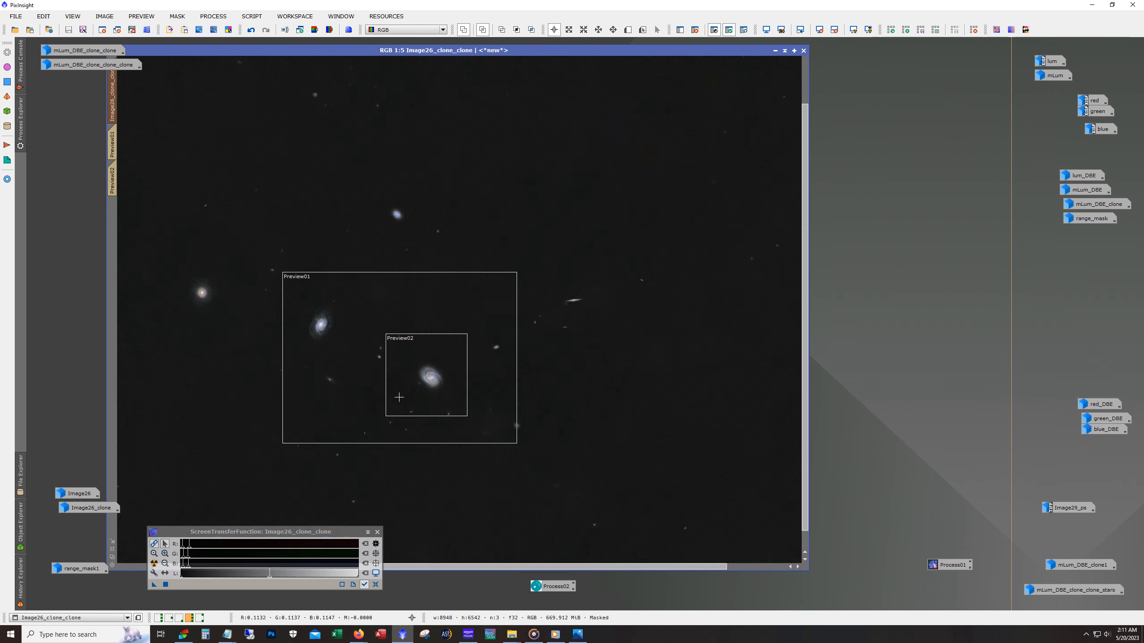
scroll(405, 395, up, 2)
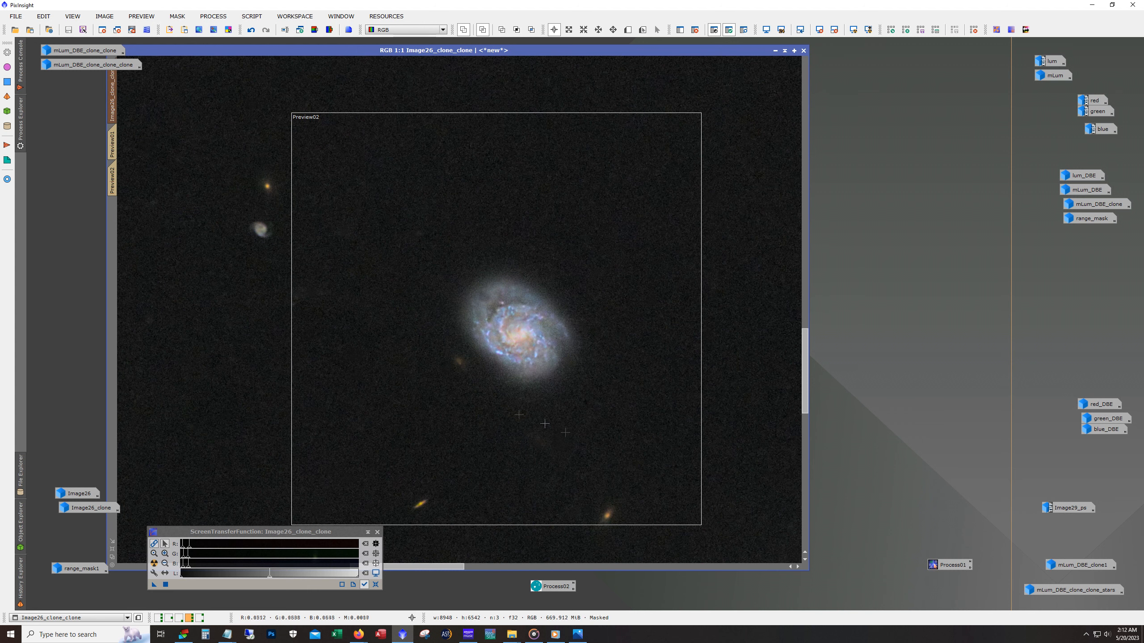
click(377, 532)
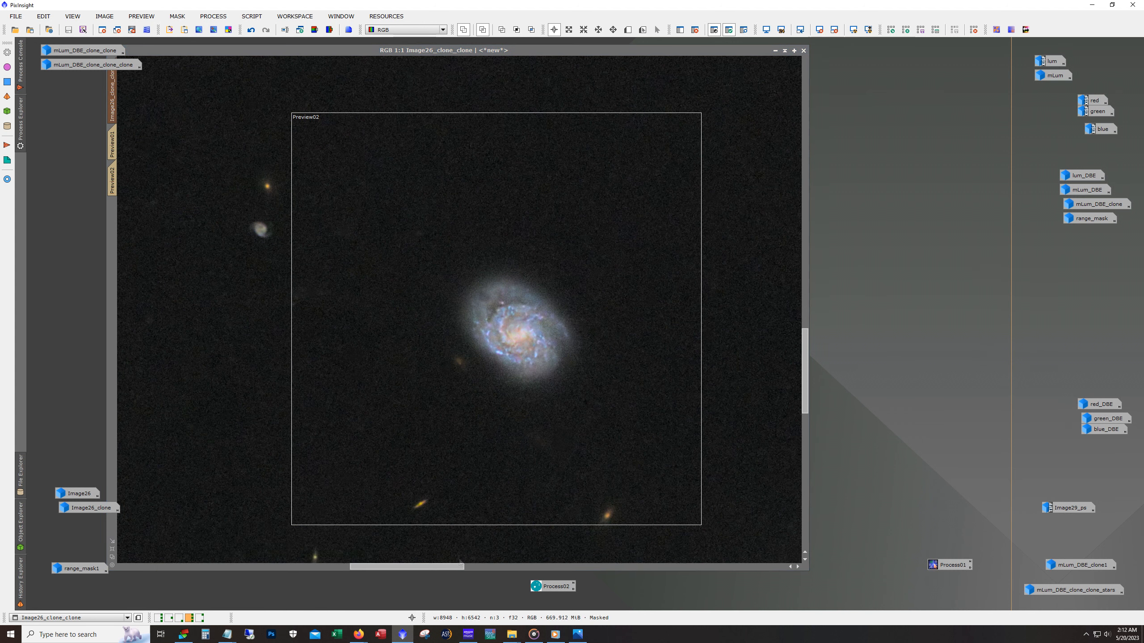
- Examine the other galaxies across Image26_clone_clone at 1:1 and return to the whole frame at 1:7
drag(453, 565, 368, 565)
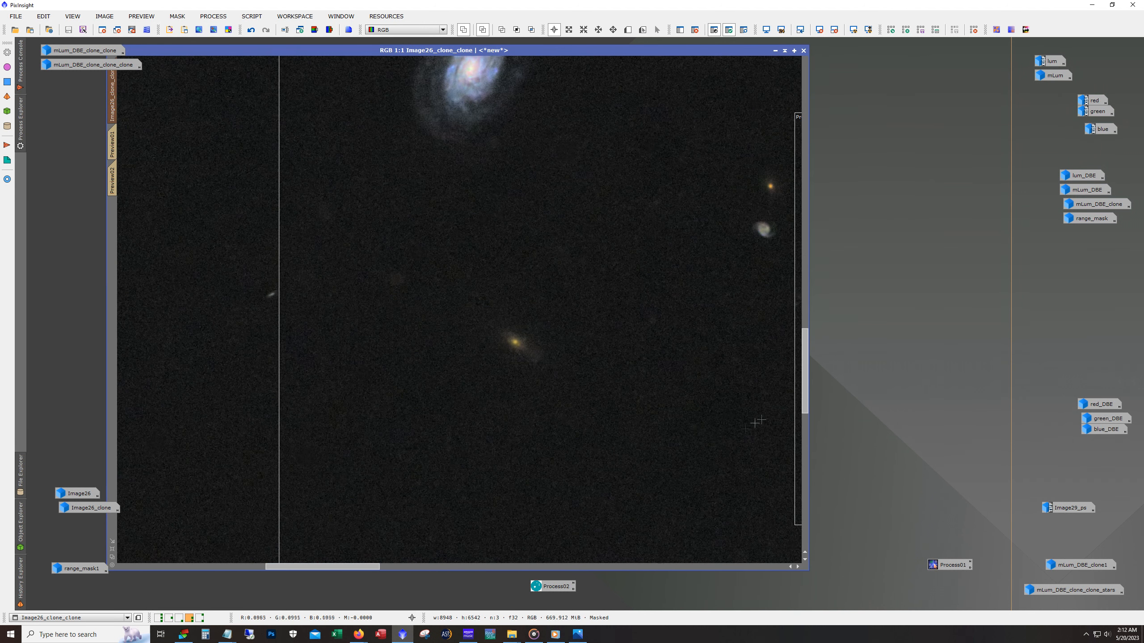
drag(802, 410, 806, 343)
drag(363, 567, 296, 568)
scroll(352, 464, down, 3)
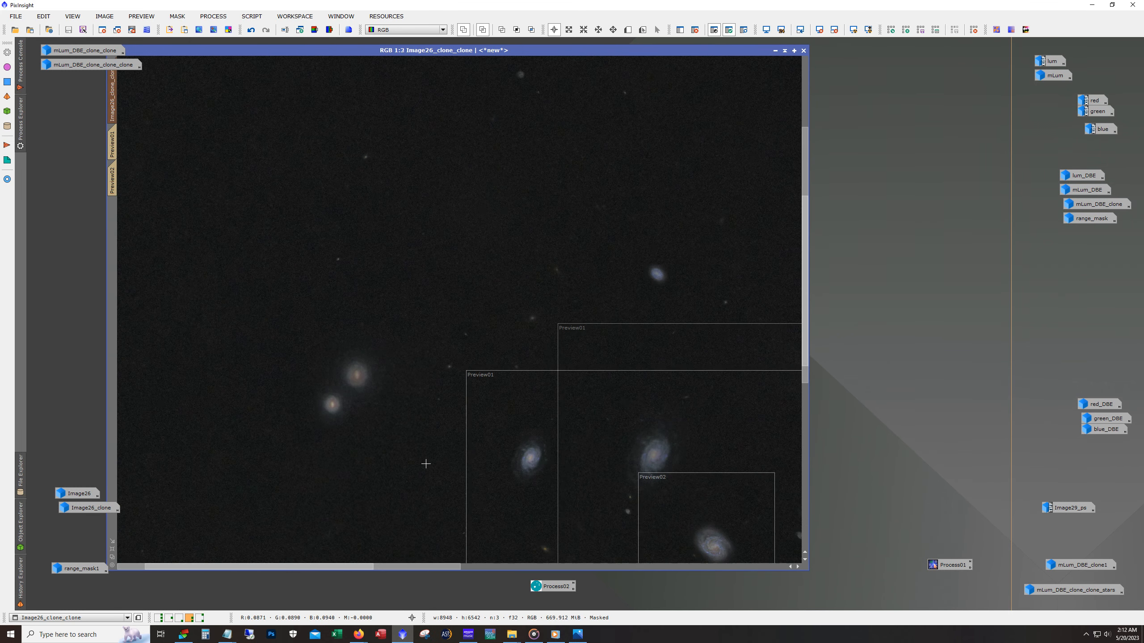
scroll(426, 464, down, 3)
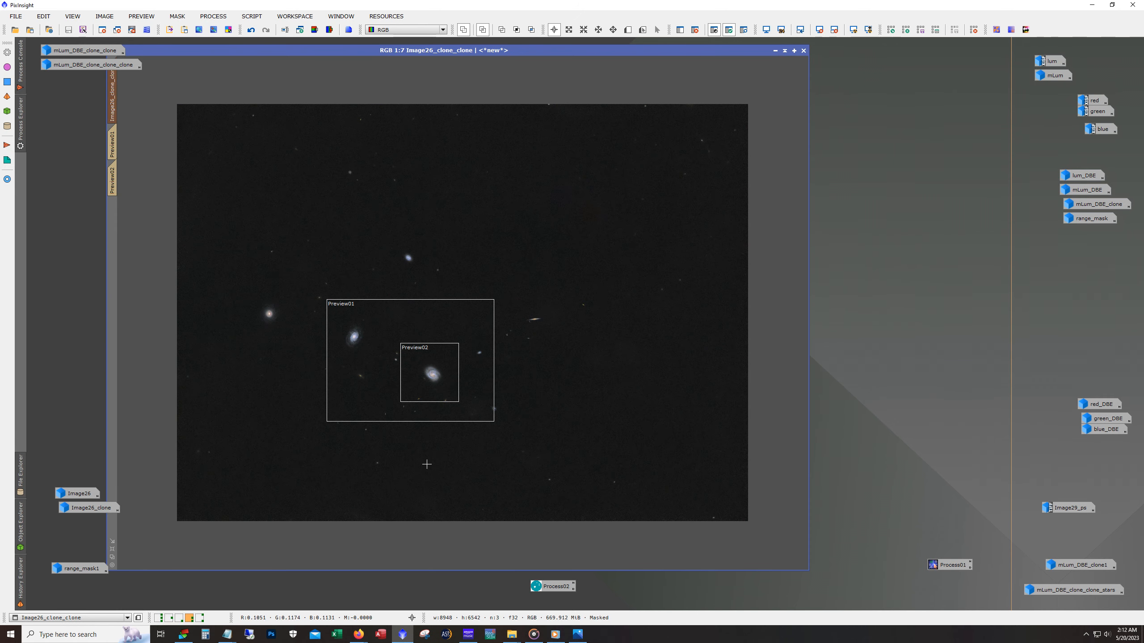
- Switch to the fifth workspace, arrange mLum_stars and rgb_stars side by side, and move ArcsinhStretch above them
key(alt)
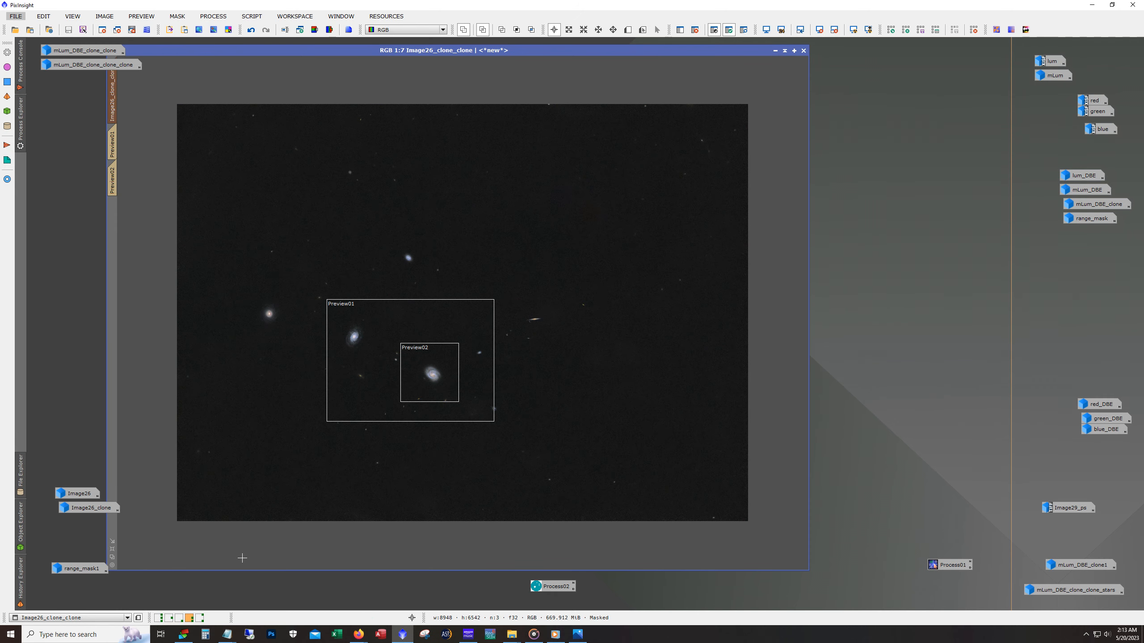
click(199, 618)
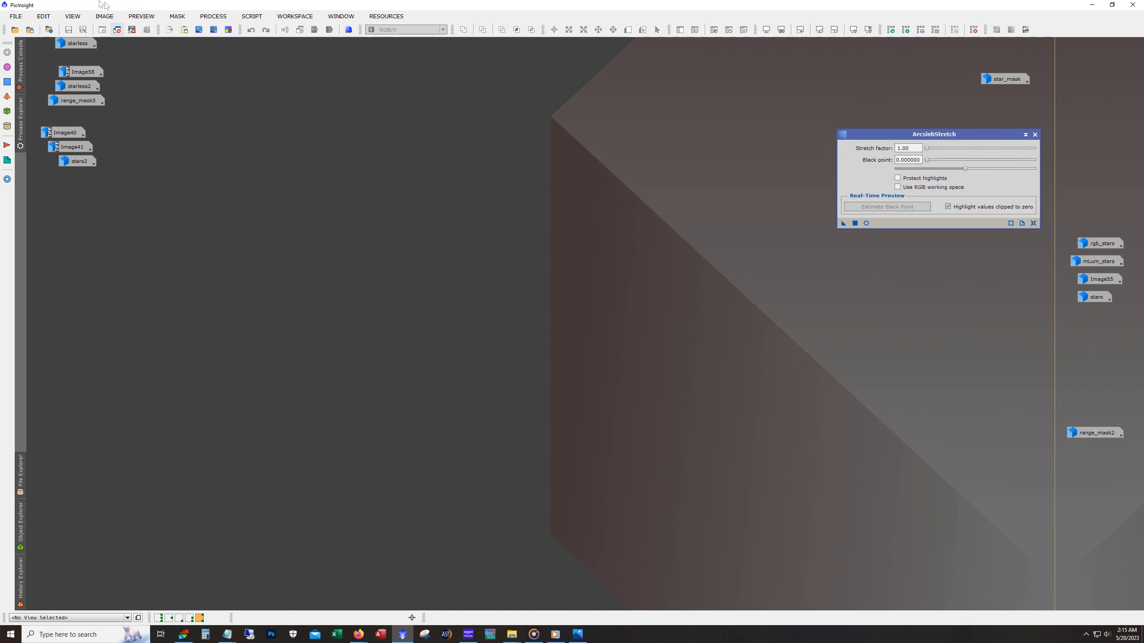
double_click(1107, 259)
drag(436, 168, 418, 150)
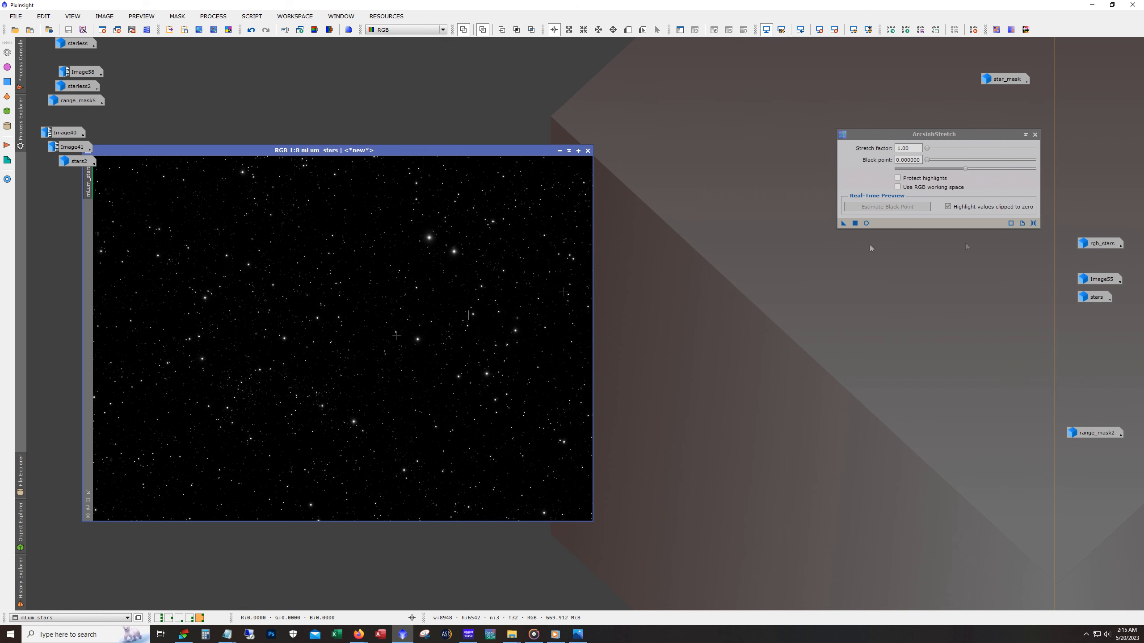
double_click(1105, 248)
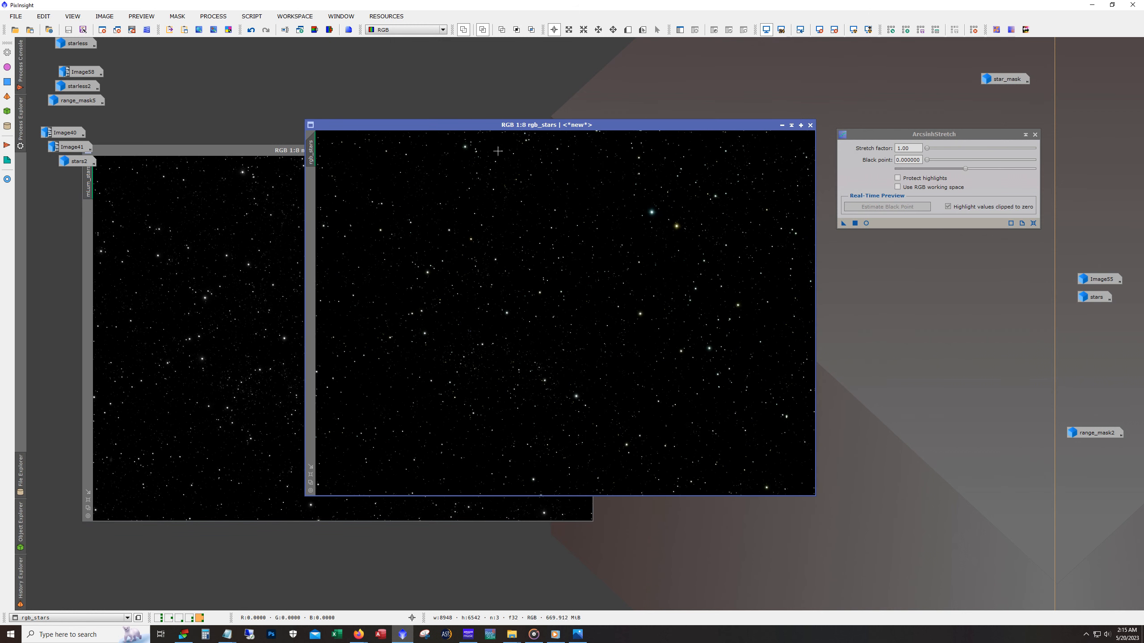
drag(481, 126, 765, 154)
drag(995, 137, 903, 51)
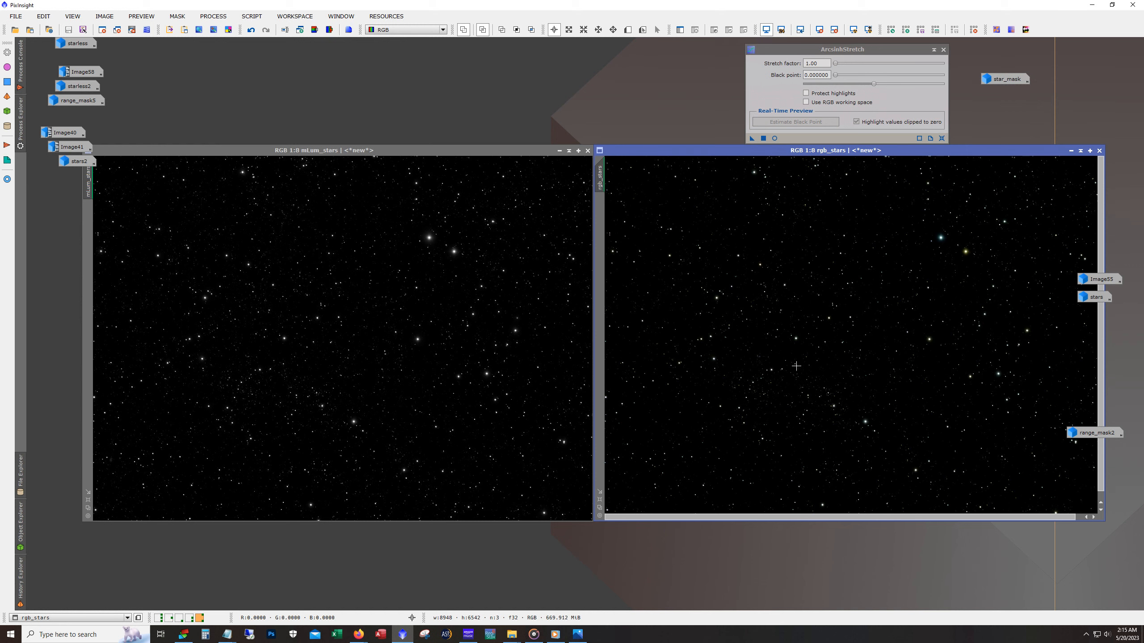
- Look up the color space conversion options for mLum_stars without applying any
click(373, 214)
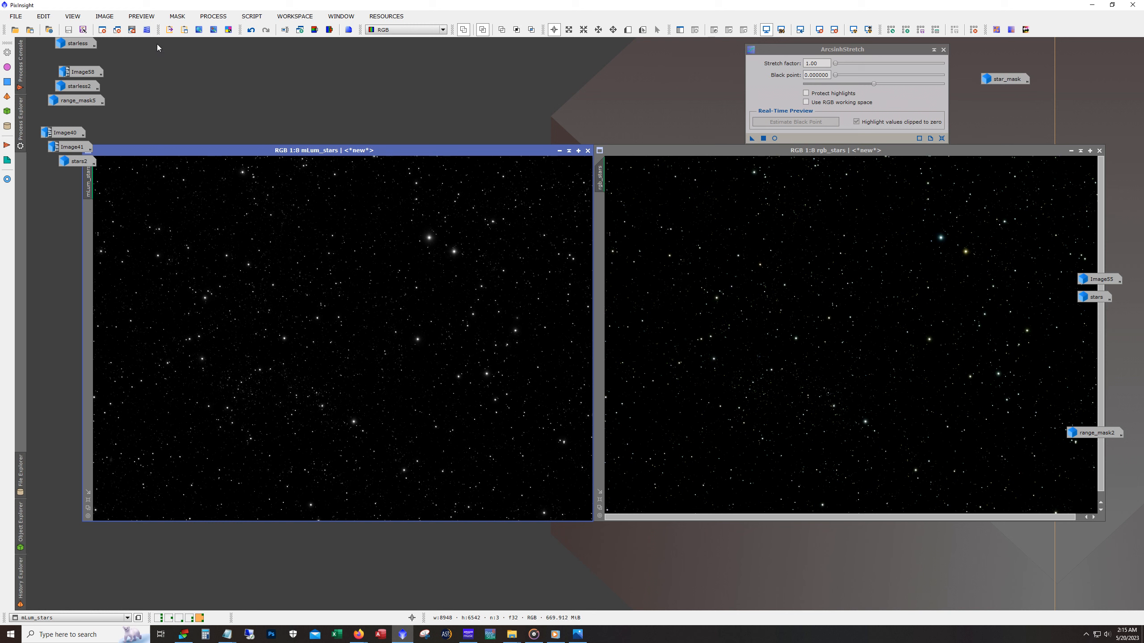
click(106, 16)
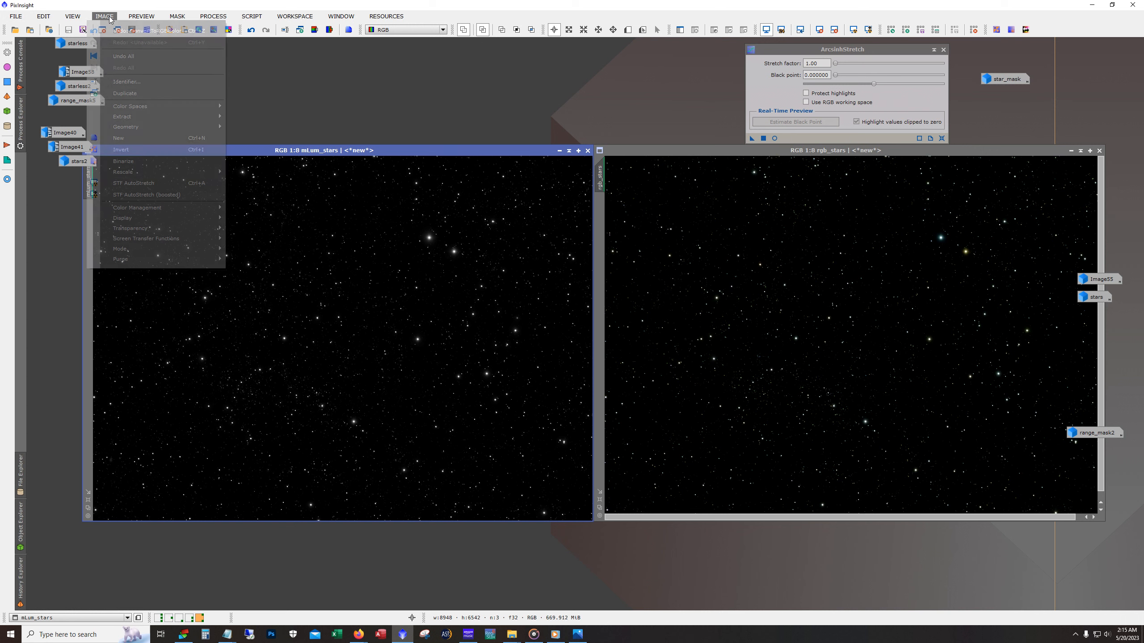
mouse_move(182, 107)
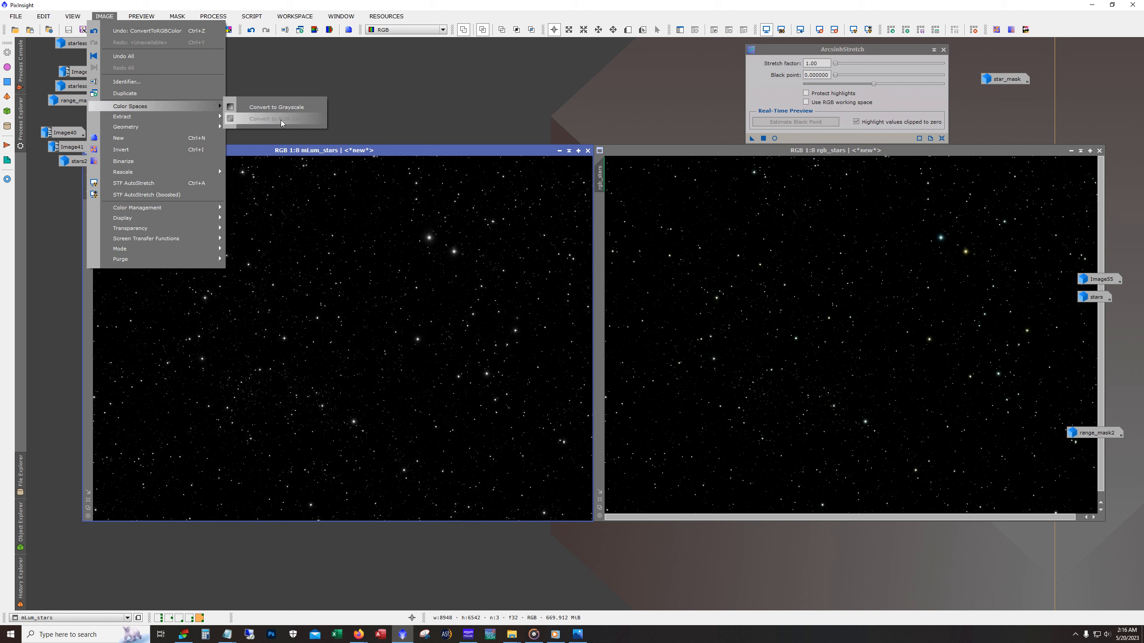
key(Escape)
key(Escape)
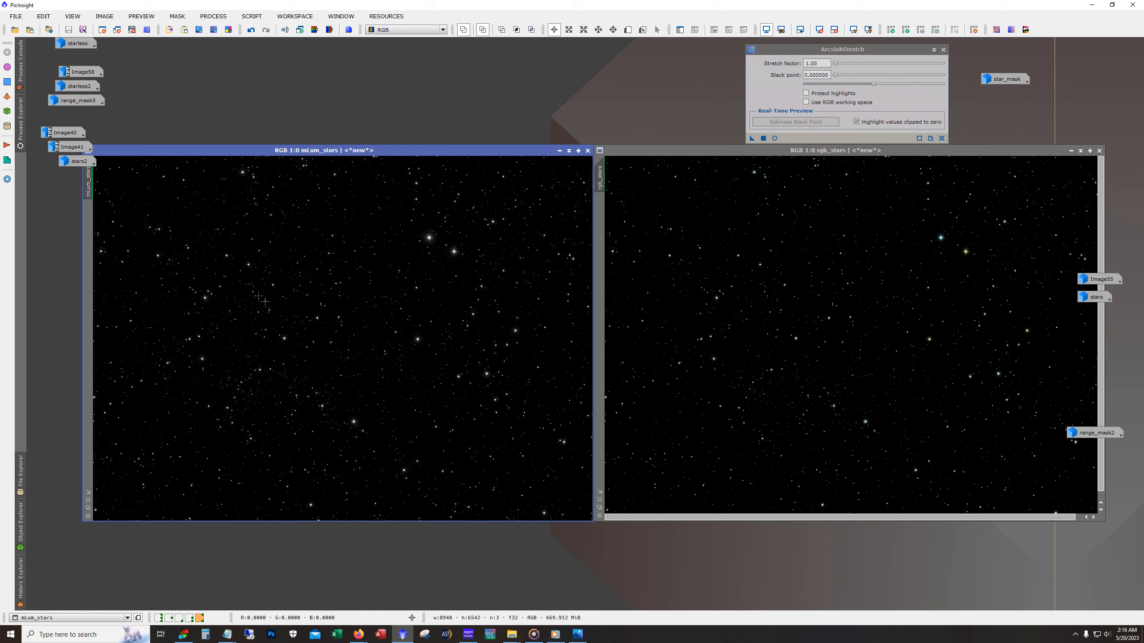
- Examine the stars in mLum_stars at close range, including 1:1 and 1:2, and across the wider frame
scroll(250, 310, up, 7)
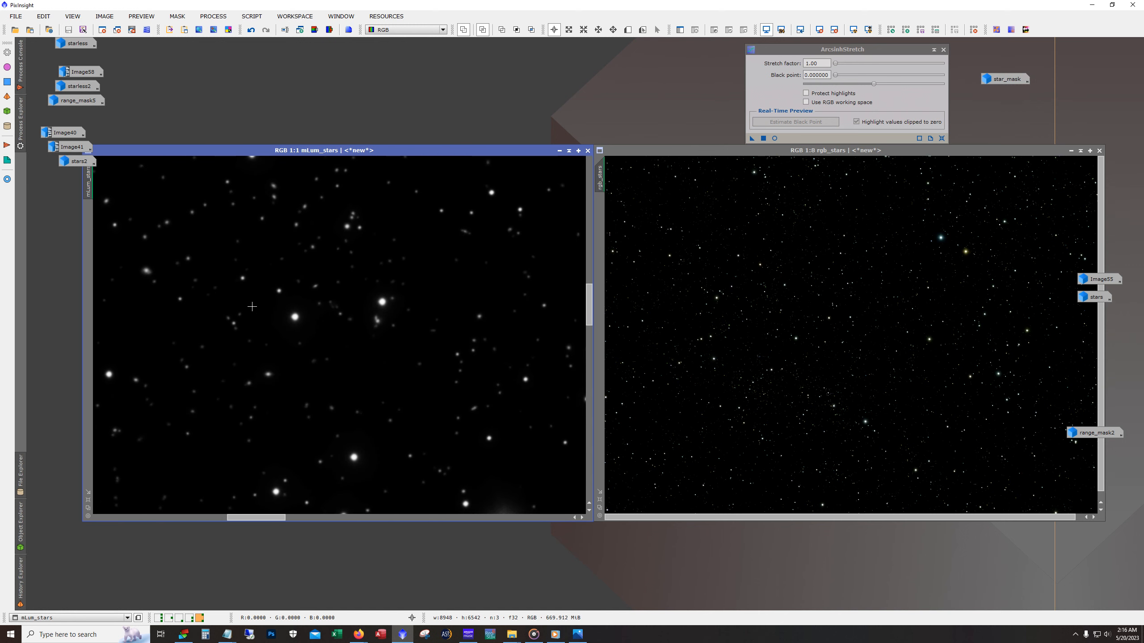
scroll(257, 311, down, 1)
drag(306, 518, 412, 520)
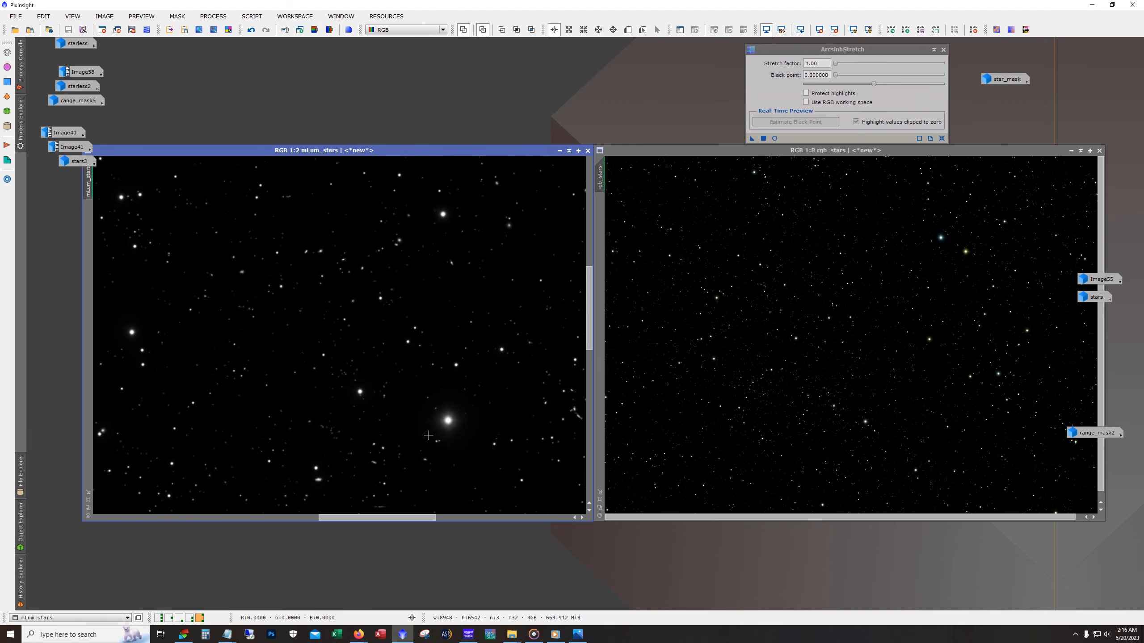
scroll(430, 438, up, 2)
scroll(431, 439, down, 4)
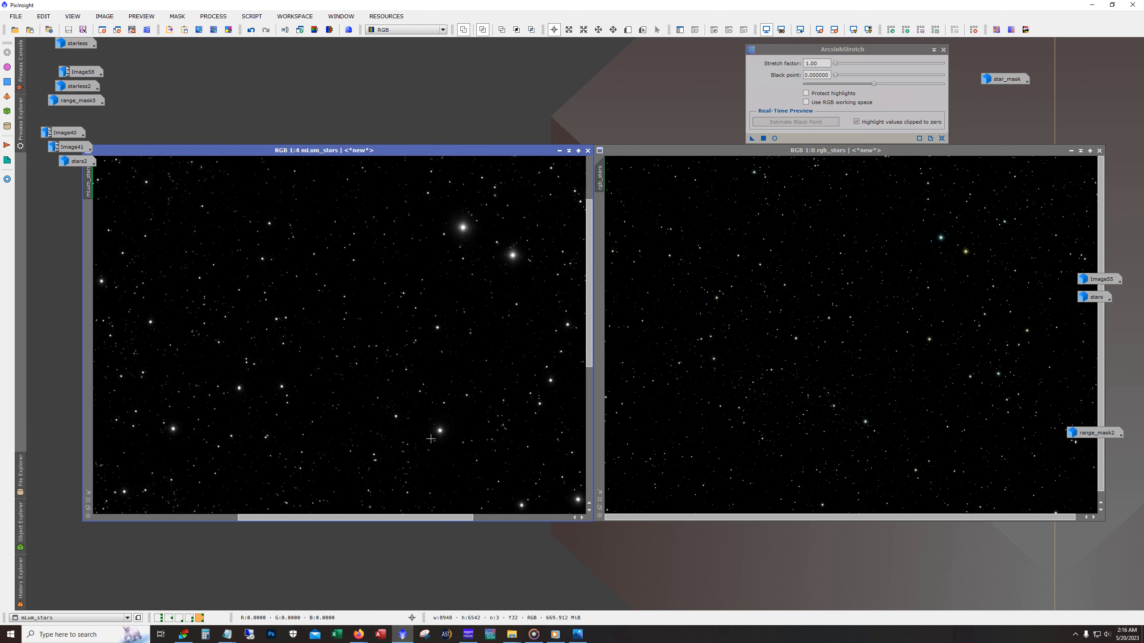
scroll(431, 439, down, 1)
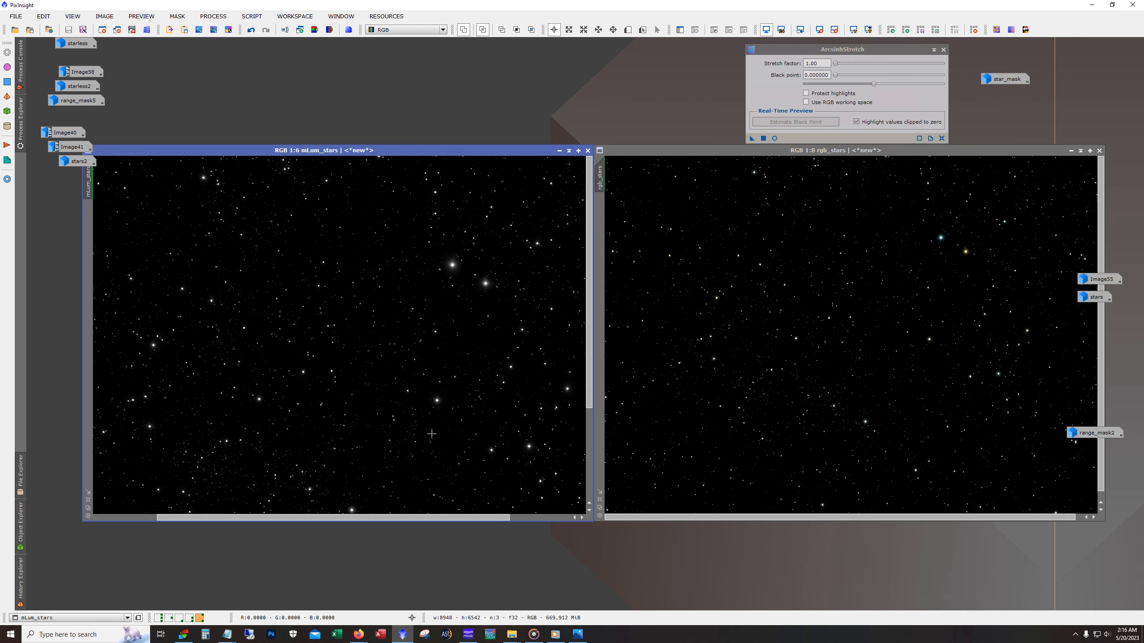
scroll(432, 434, down, 1)
scroll(432, 435, down, 1)
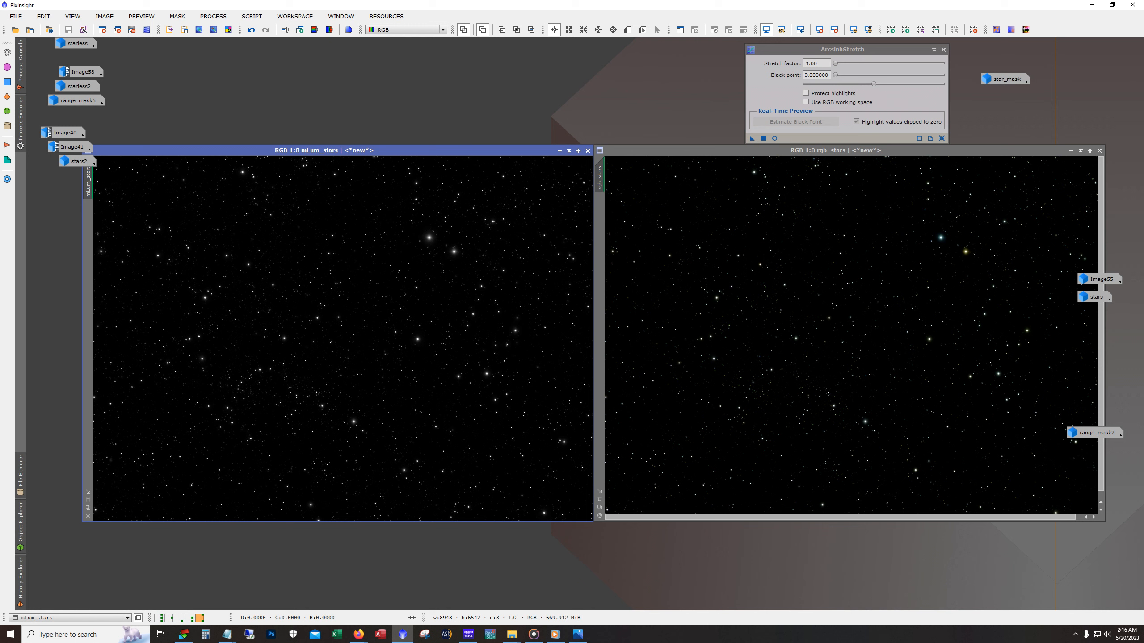
scroll(201, 377, up, 3)
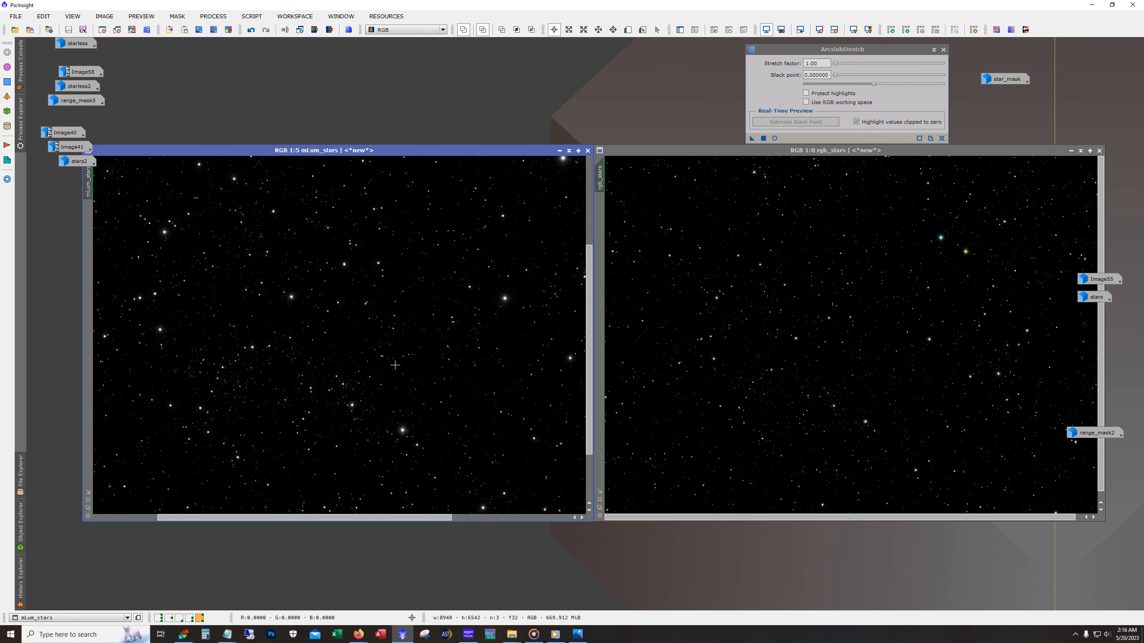
- Minimize mLum_stars and rgb_stars, restore Image55 and view its bright blue and orange stars at 1:4
click(559, 150)
click(1070, 151)
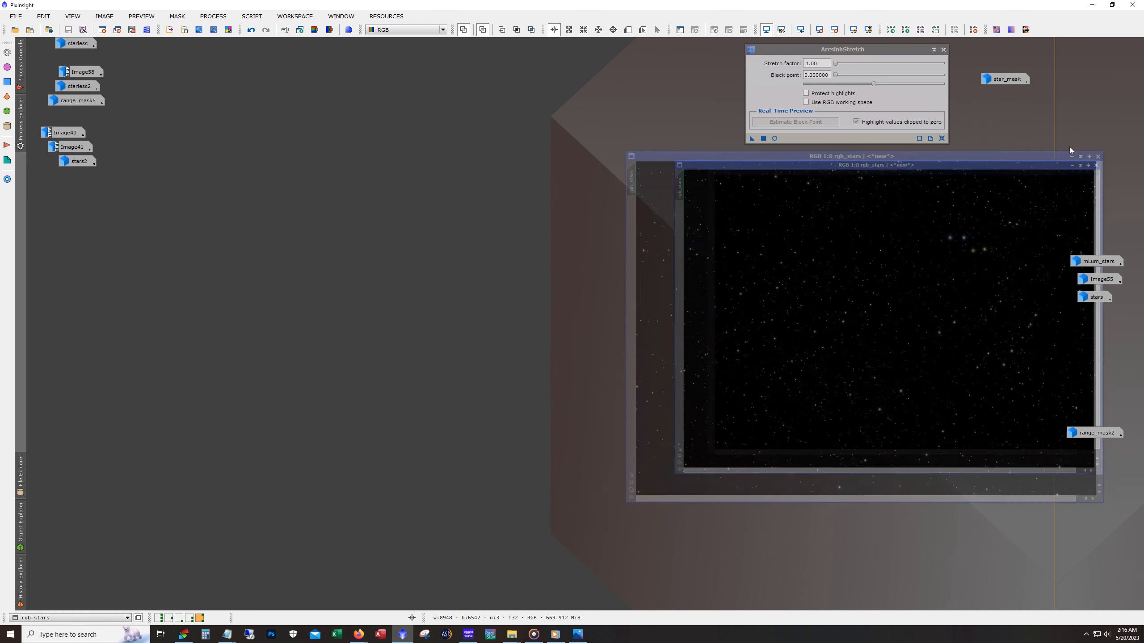
double_click(1100, 279)
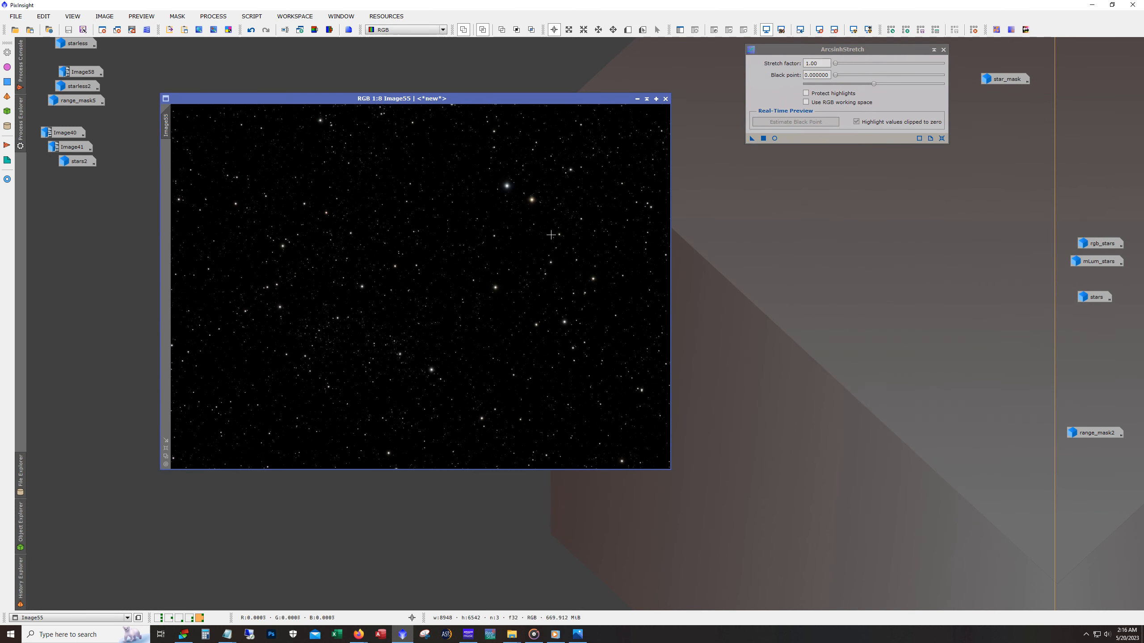
scroll(528, 216, up, 5)
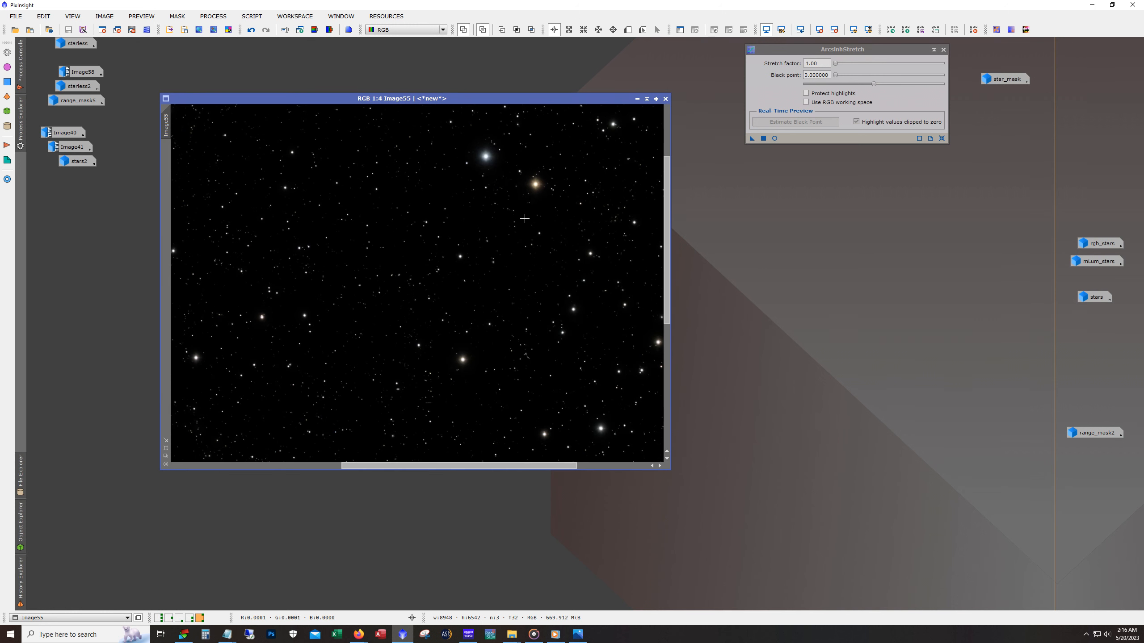
- Examine the stars in Image55 at 2:1, 1:1 and across the whole frame, then minimize it and shift ArcsinhStretch slightly
drag(668, 264, 669, 193)
scroll(329, 281, up, 3)
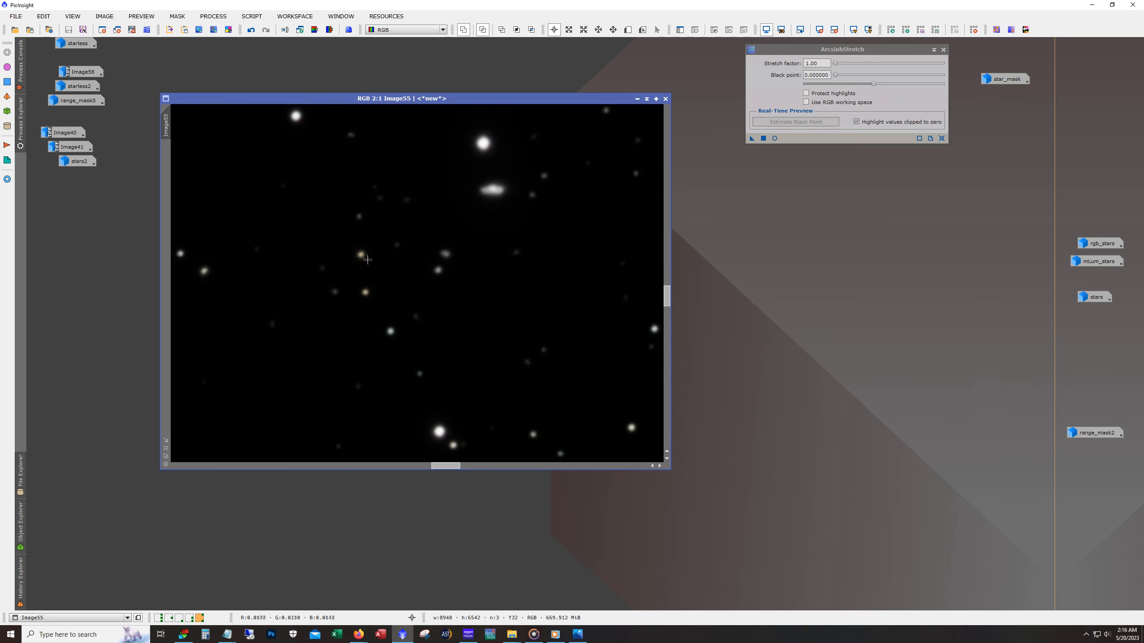
scroll(497, 314, down, 1)
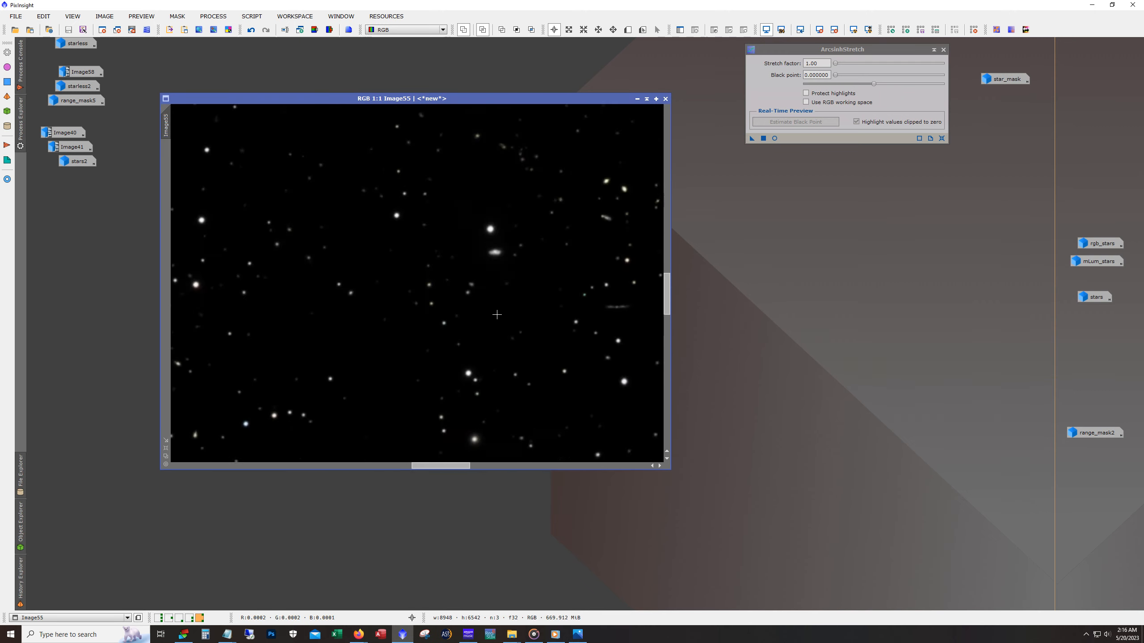
scroll(496, 314, down, 7)
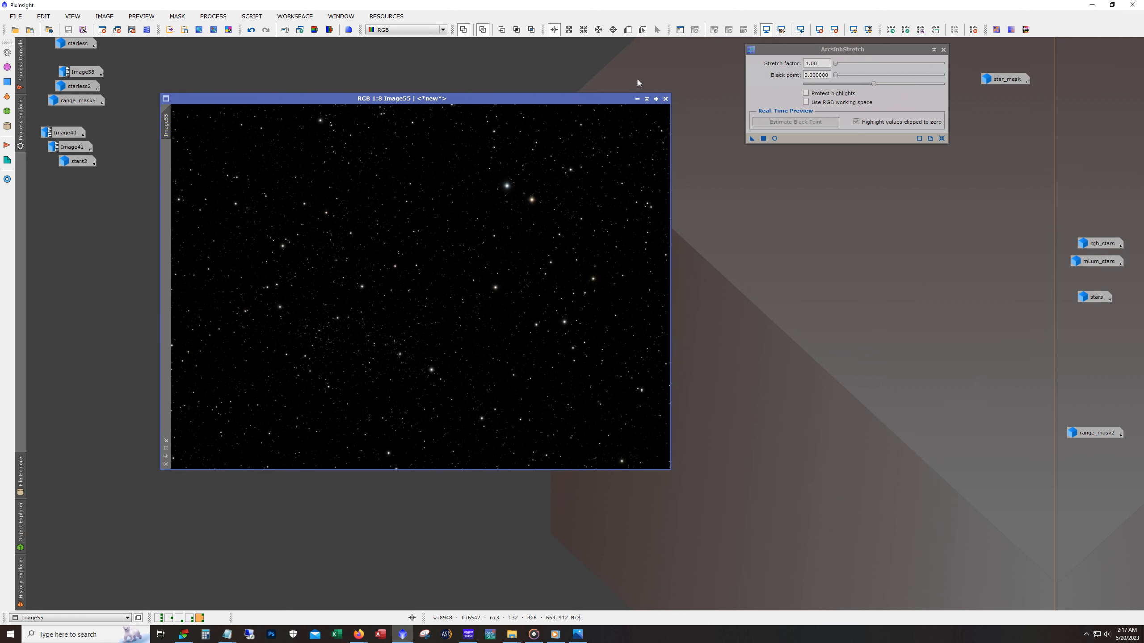
click(637, 99)
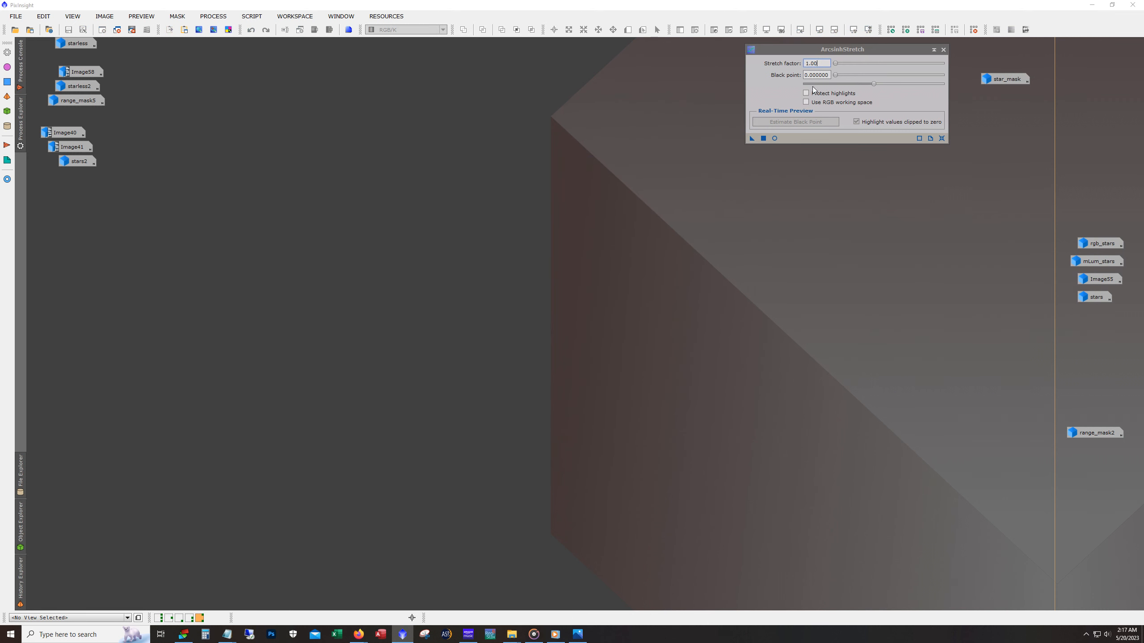
drag(824, 49, 832, 57)
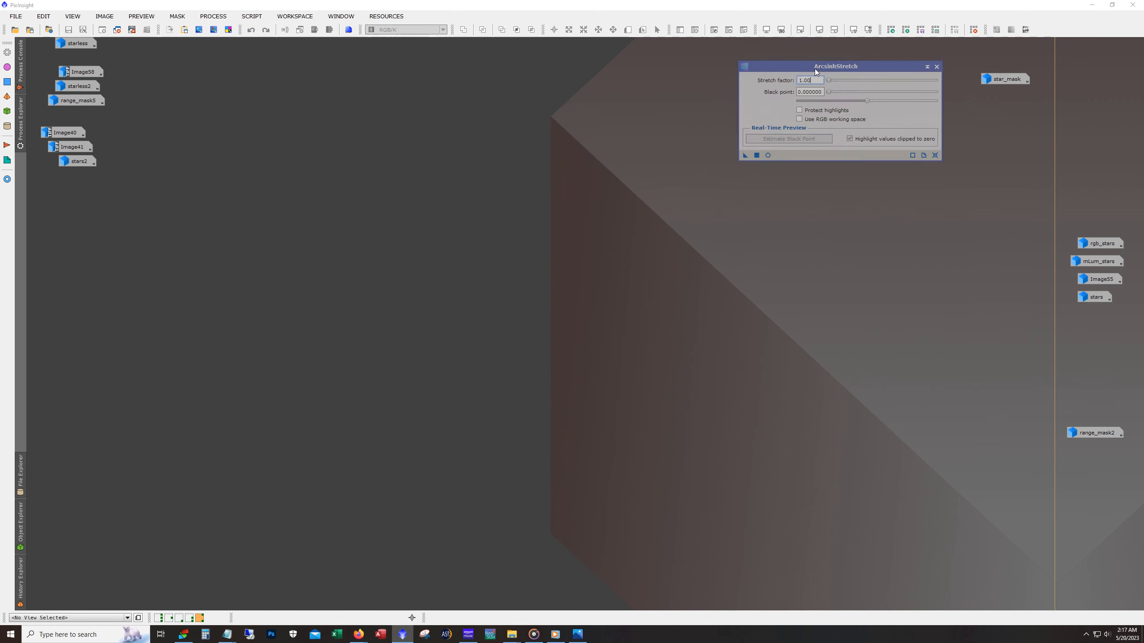
- Restore the stars image, examine its star colors at 1:2, 1:1 and full frame, and minimize it
double_click(1087, 295)
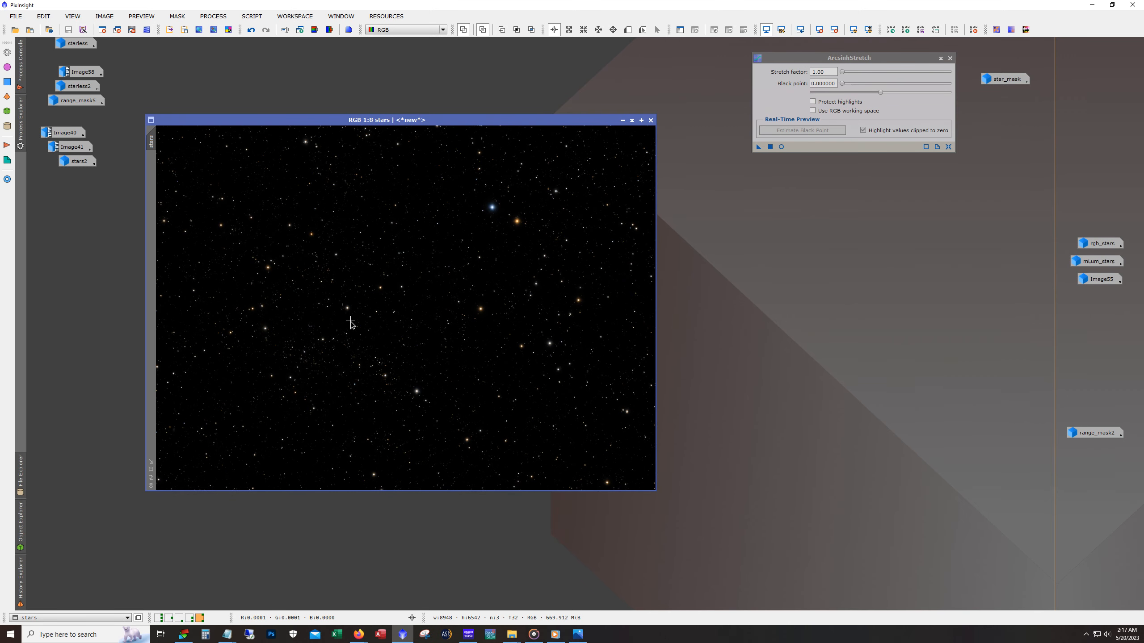
scroll(350, 323, up, 6)
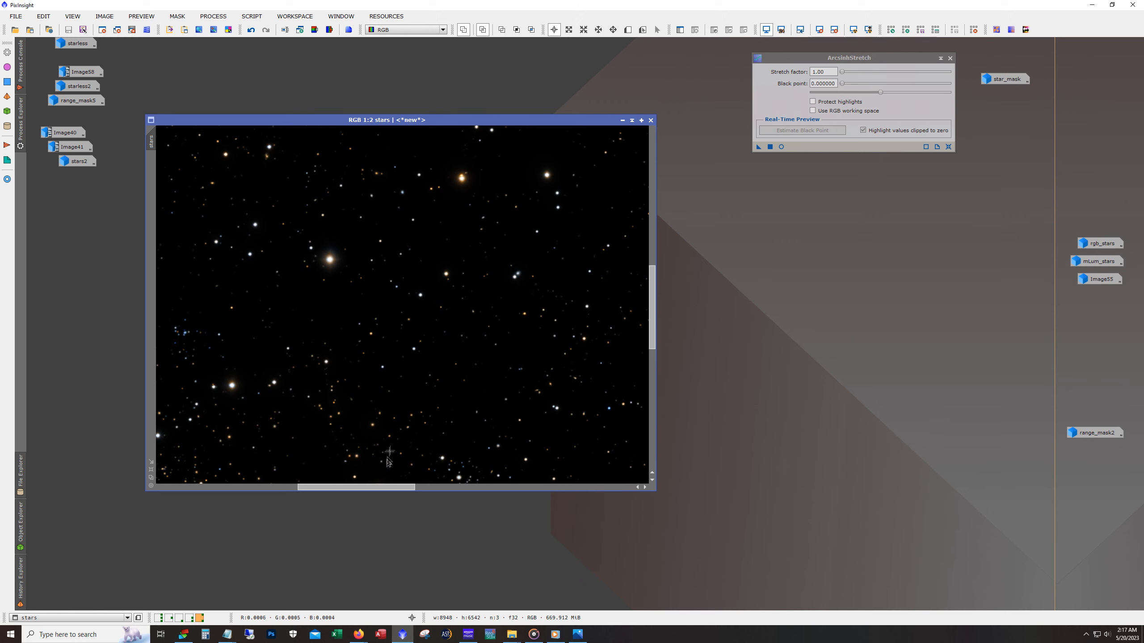
mouse_move(395, 487)
mouse_down()
mouse_move(261, 482)
mouse_move(450, 489)
mouse_move(394, 493)
mouse_up()
scroll(369, 385, up, 2)
scroll(369, 385, down, 1)
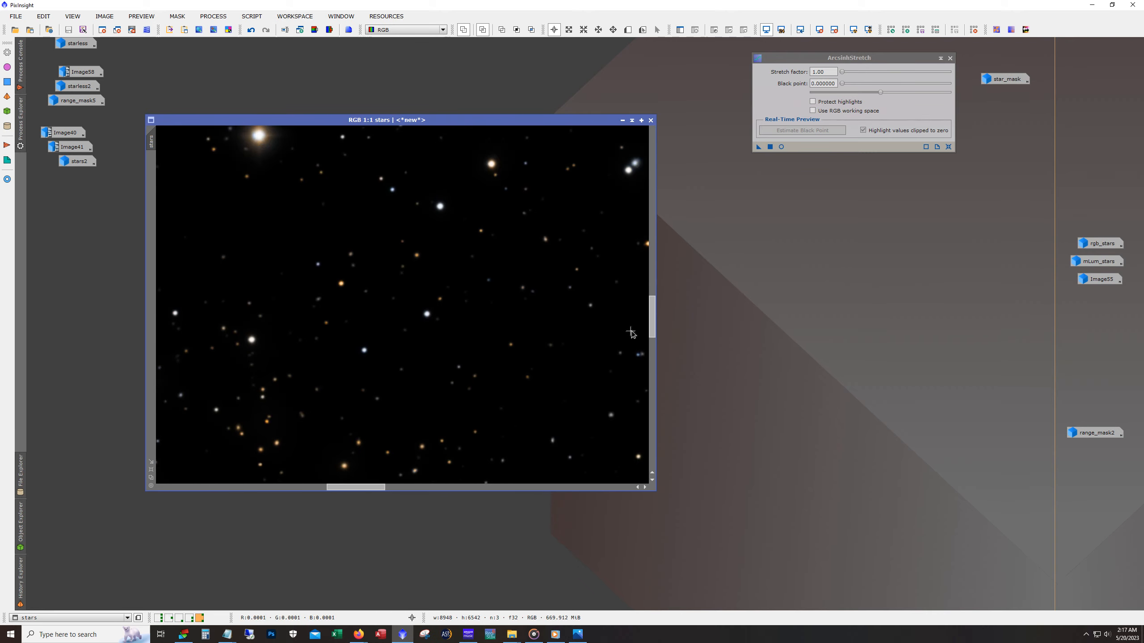
drag(651, 328, 648, 360)
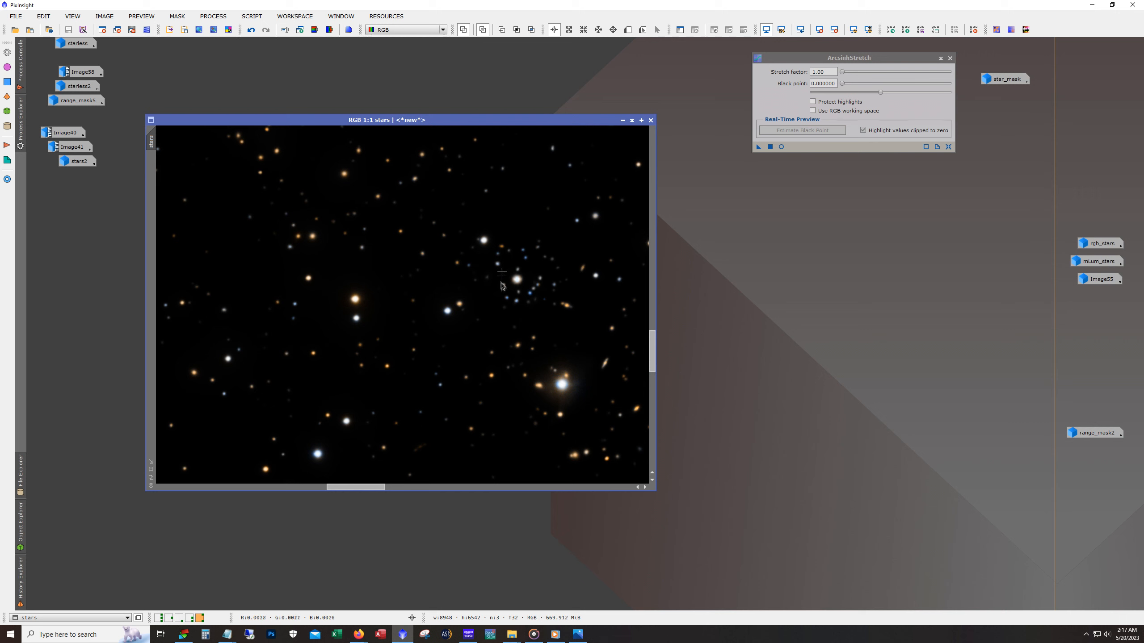
scroll(453, 381, down, 1)
scroll(452, 381, down, 6)
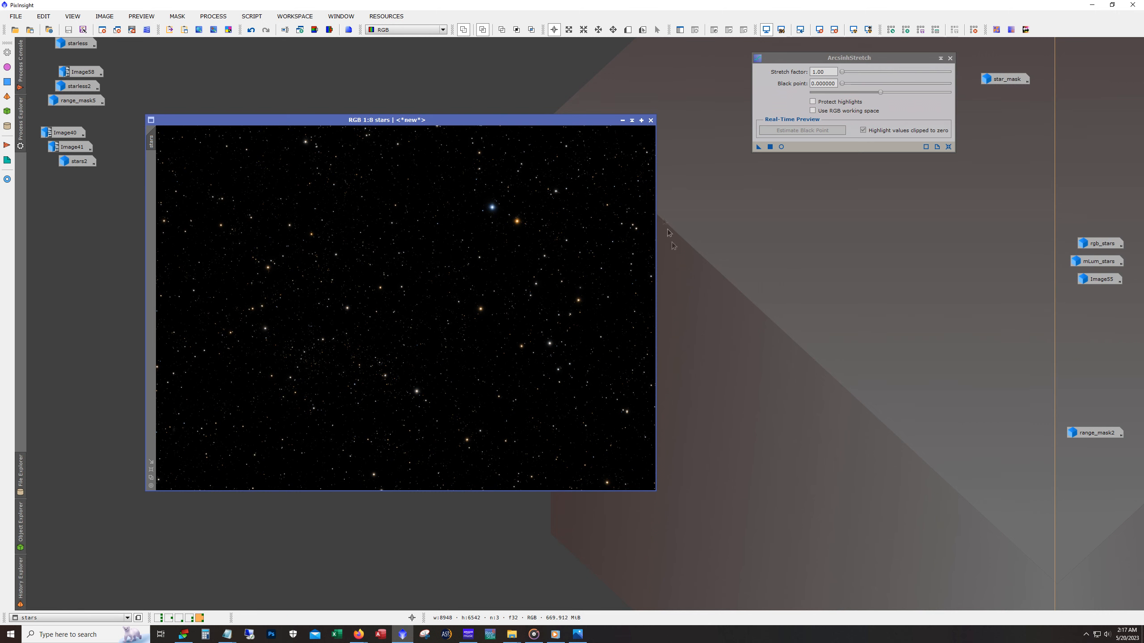
click(623, 120)
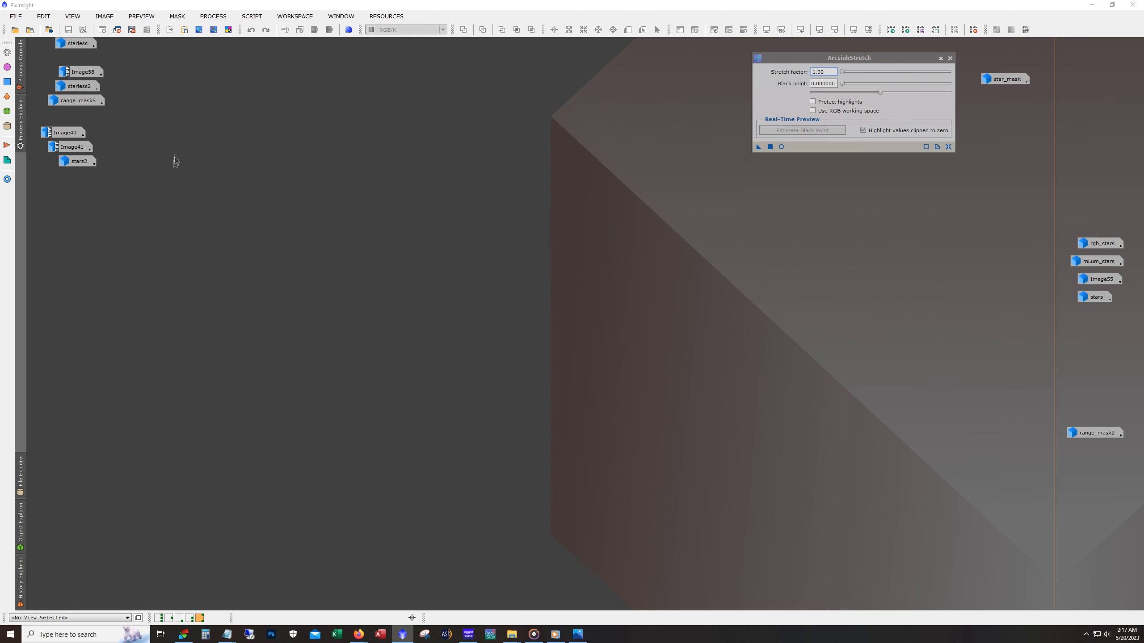
- Restore Image58, shift its window clear of the minimized images, and close ArcsinhStretch
double_click(80, 72)
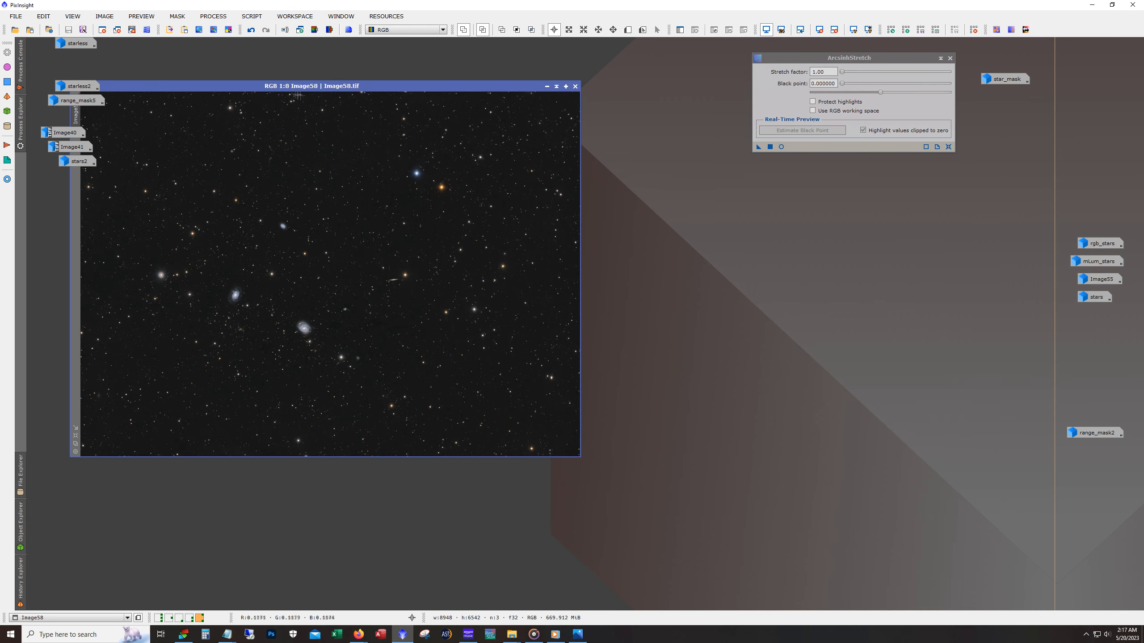
mouse_move(293, 87)
mouse_down()
mouse_move(362, 83)
mouse_move(301, 87)
mouse_up()
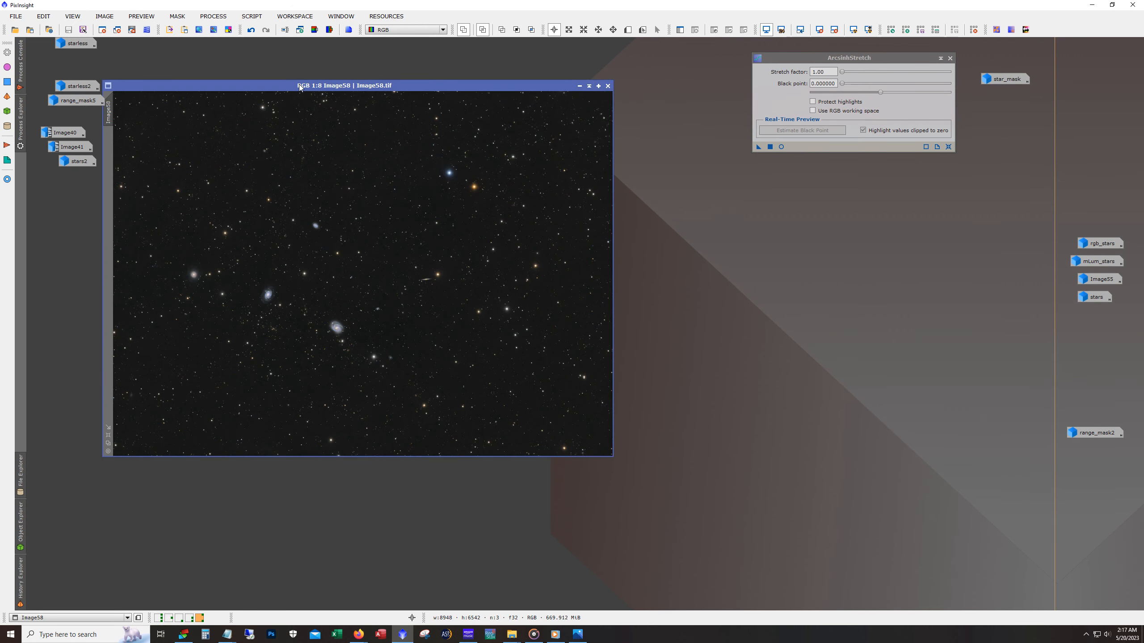
click(950, 58)
- Move the Image29_ps icon from the fourth workspace to the fifth and return to the fifth workspace
click(189, 620)
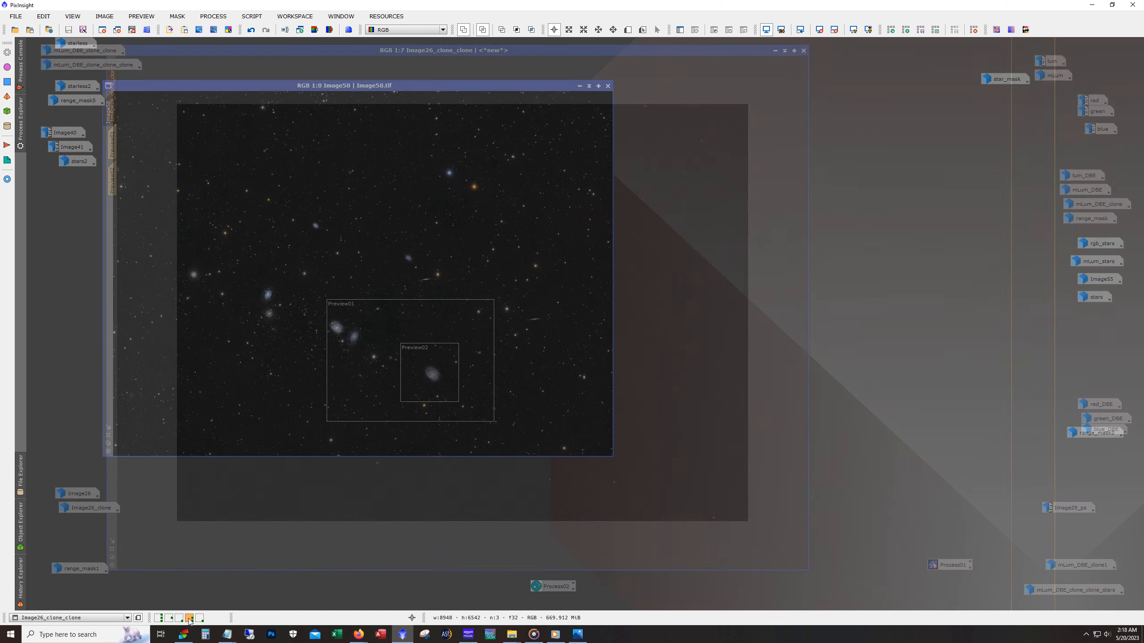
right_click(1069, 510)
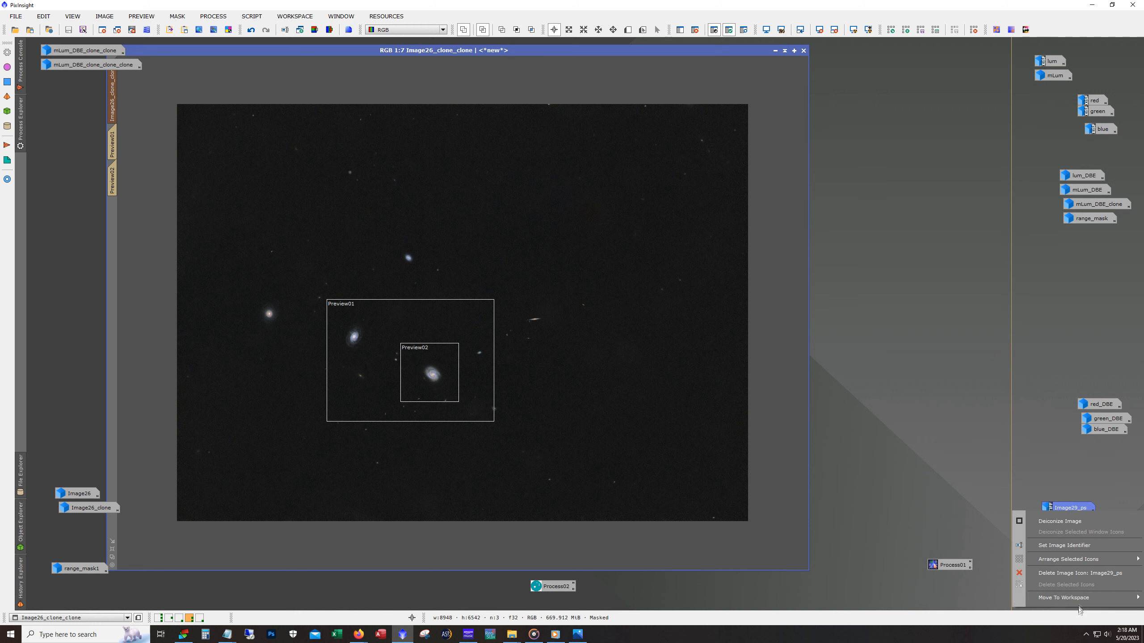
mouse_move(1078, 600)
click(988, 636)
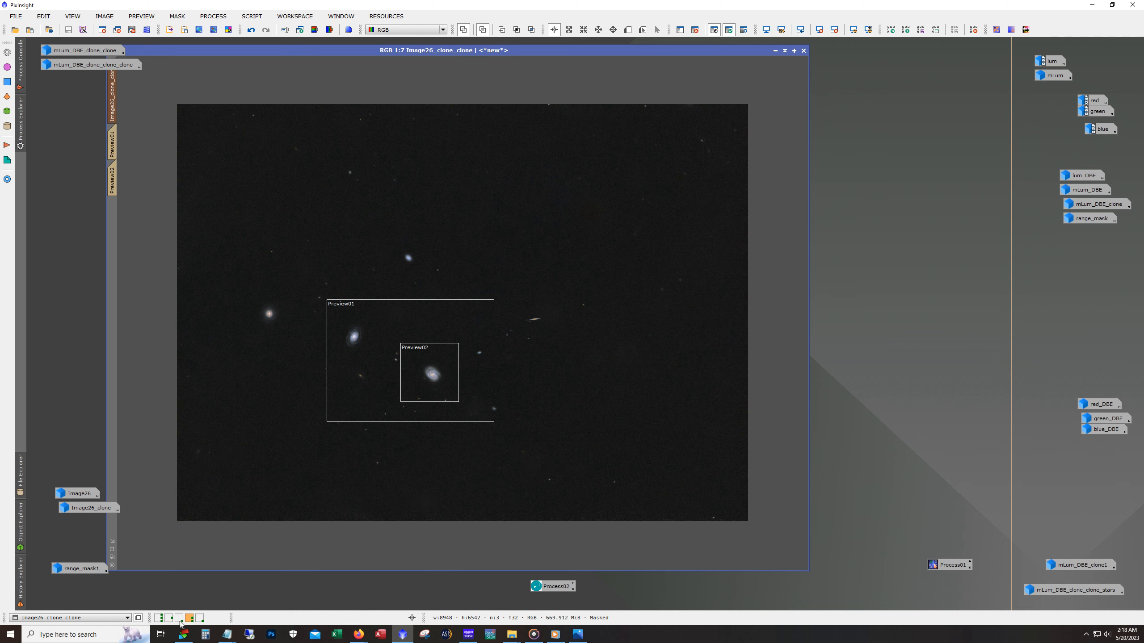
click(199, 618)
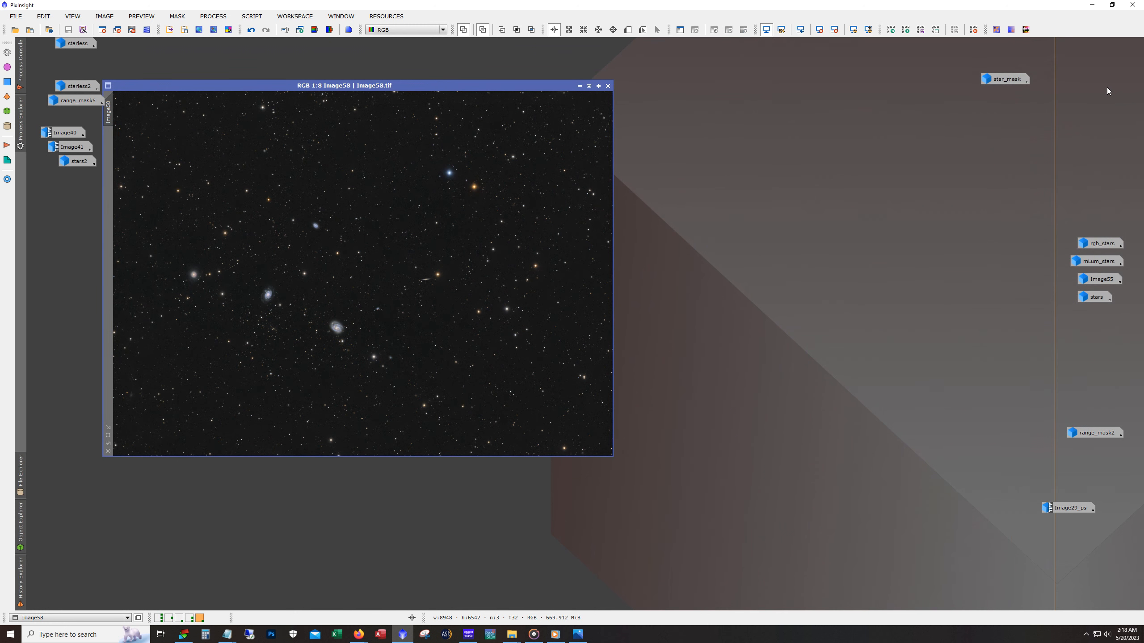
- Restore Image29_ps, arrange it side by side with Image58, and move the Image40, Image41 and stars2 icons above the windows
double_click(1056, 509)
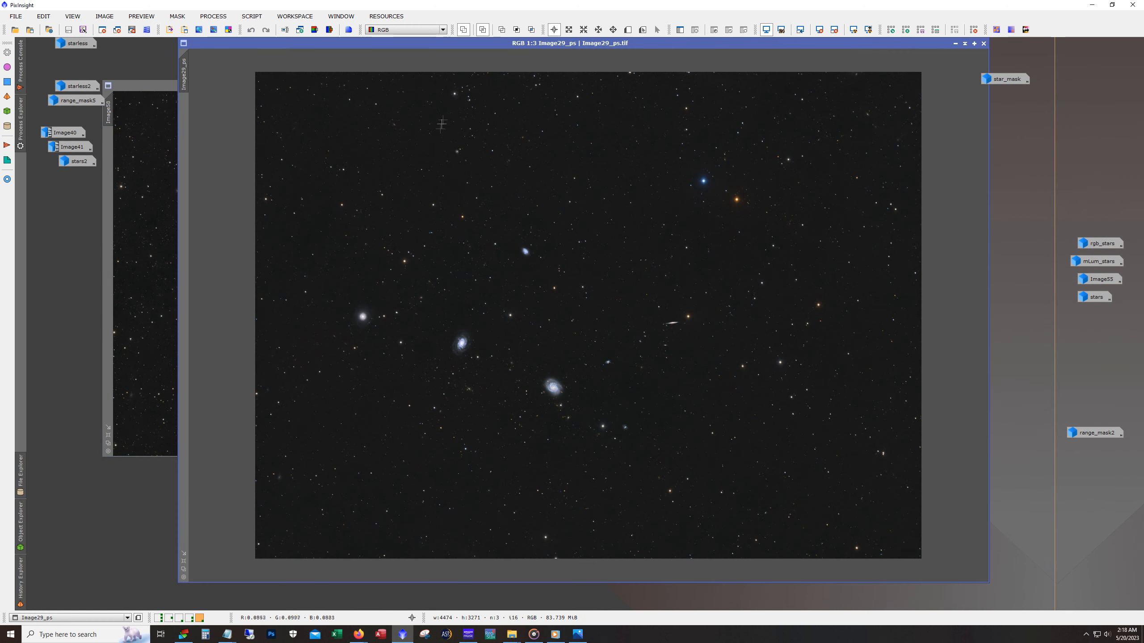
drag(196, 44, 521, 210)
drag(361, 89, 307, 125)
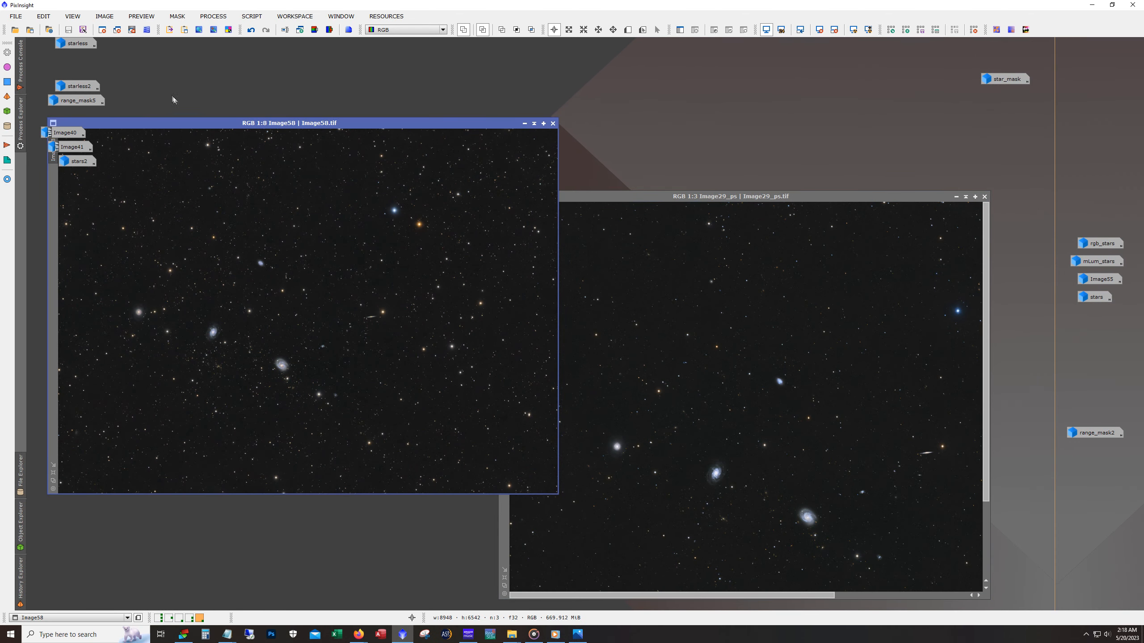
drag(33, 113, 167, 94)
drag(614, 203, 675, 129)
- Set the Image29_ps view to 1:4 and adjust its window height to fit the whole frame
scroll(655, 332, down, 1)
scroll(656, 331, down, 1)
scroll(655, 331, up, 1)
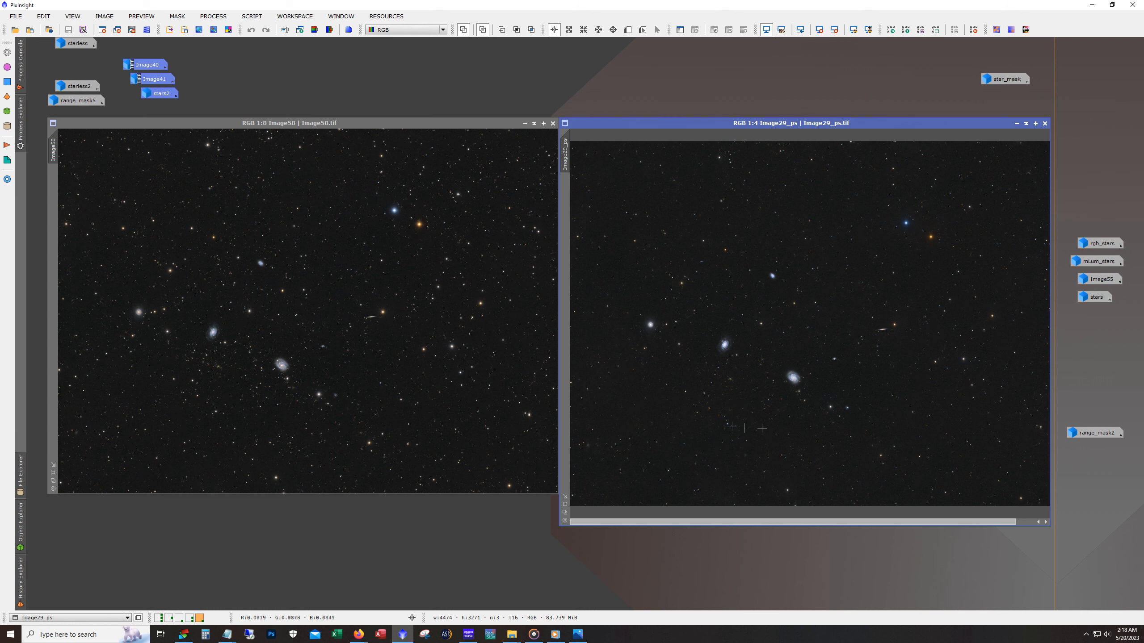
drag(721, 527, 721, 497)
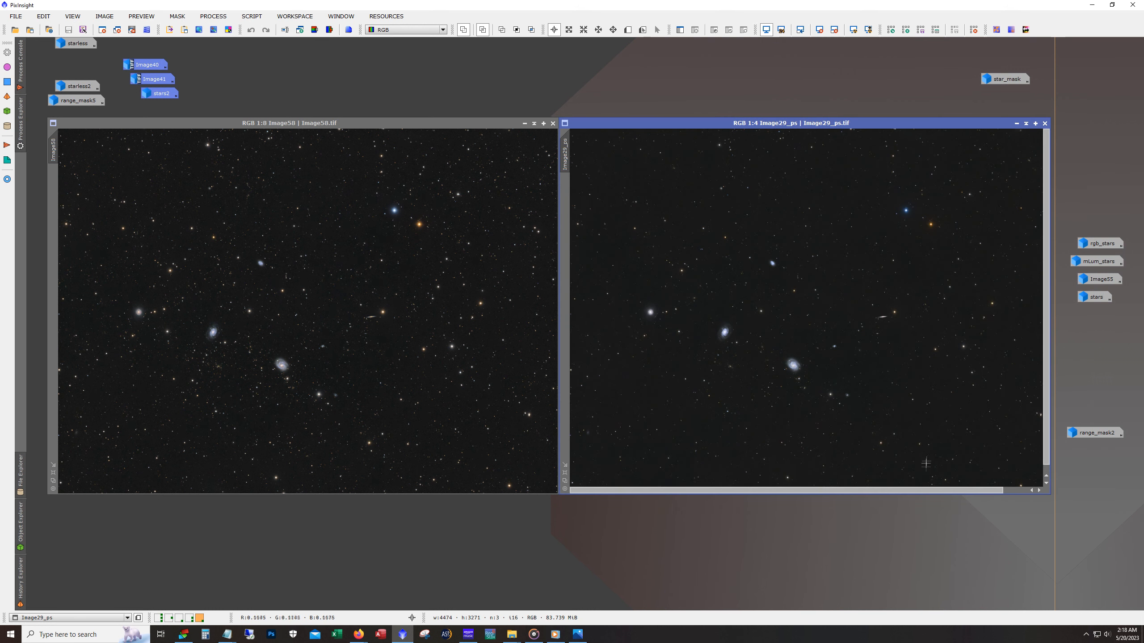
drag(864, 493, 864, 512)
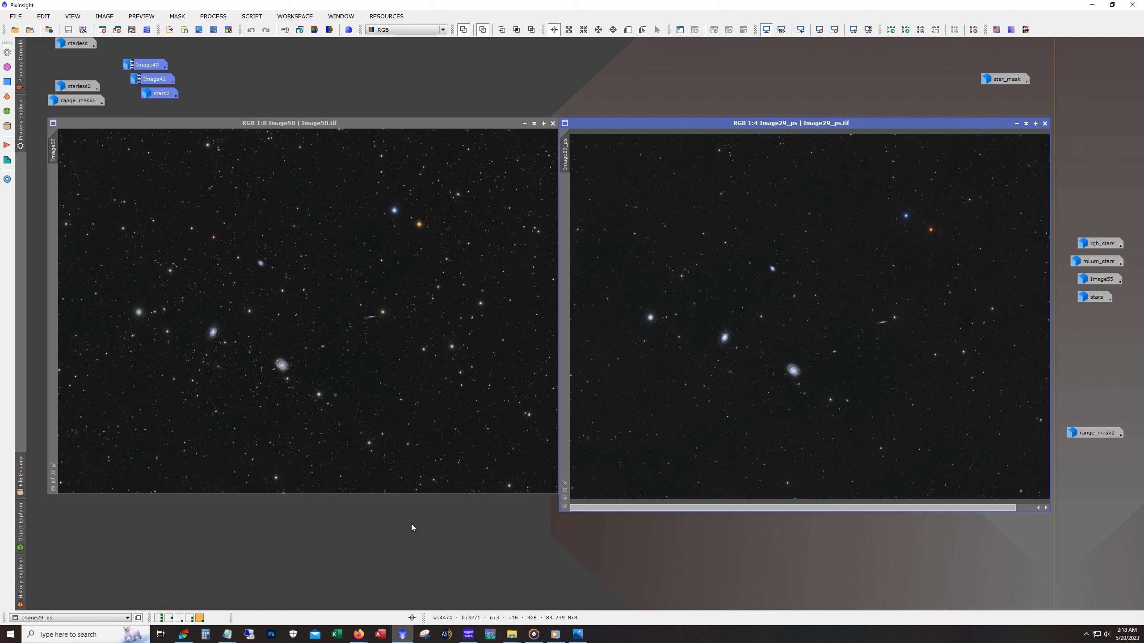
- Compare the two spiral galaxies and surrounding stars in Image29_ps at 1:1 and Image58 at 1:2, with matching framing
scroll(761, 343, up, 1)
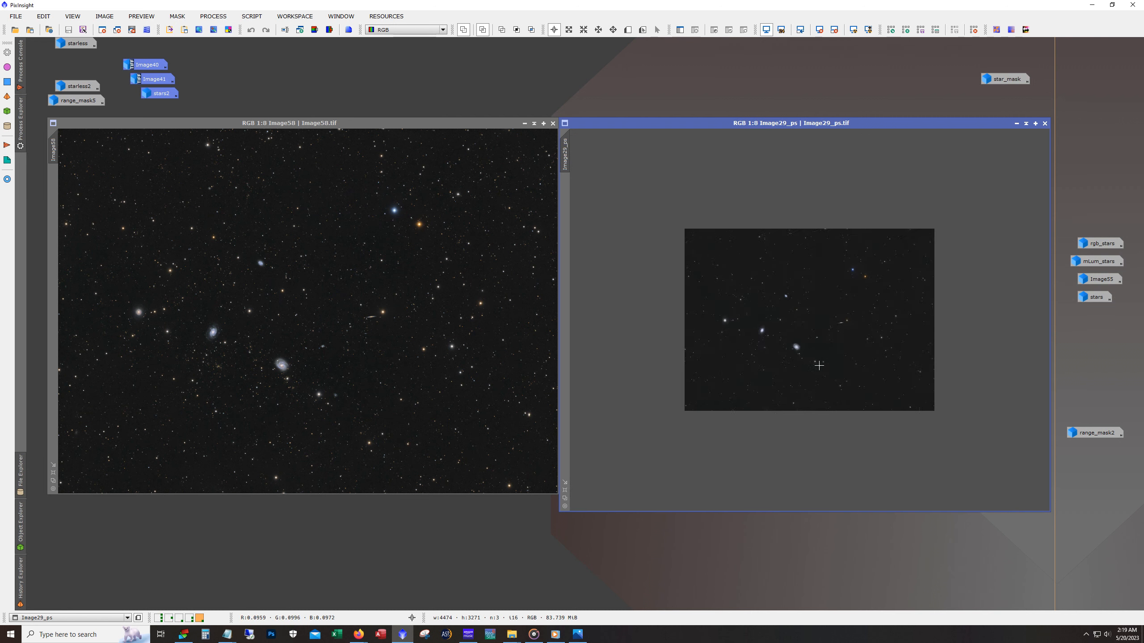
scroll(758, 356, up, 2)
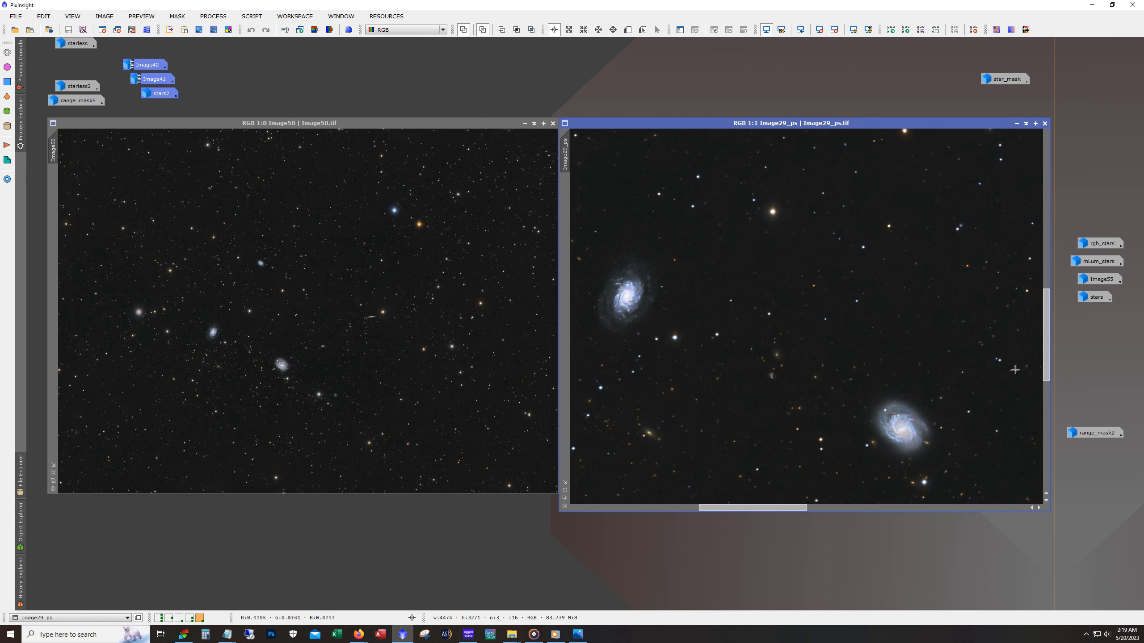
drag(1046, 366, 1046, 378)
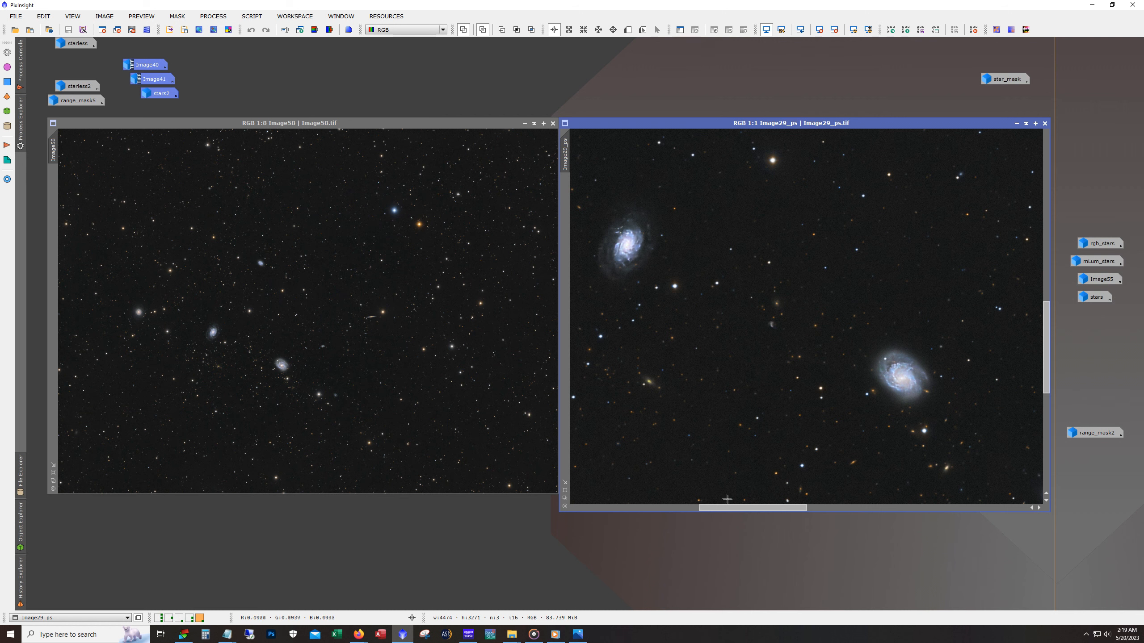
drag(732, 508, 726, 508)
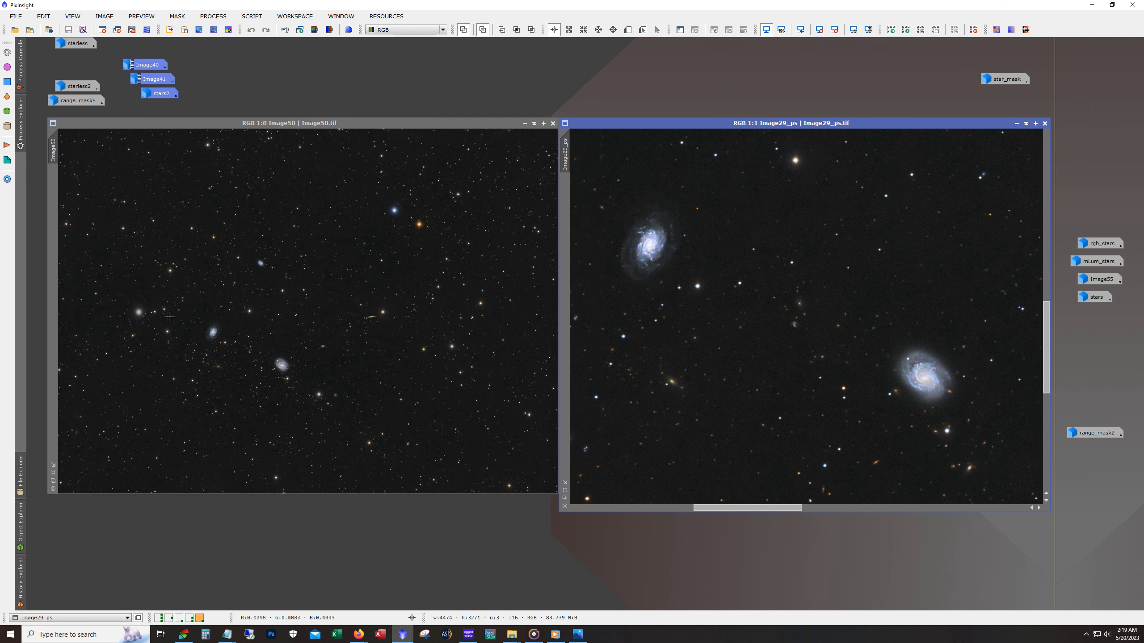
scroll(169, 317, up, 6)
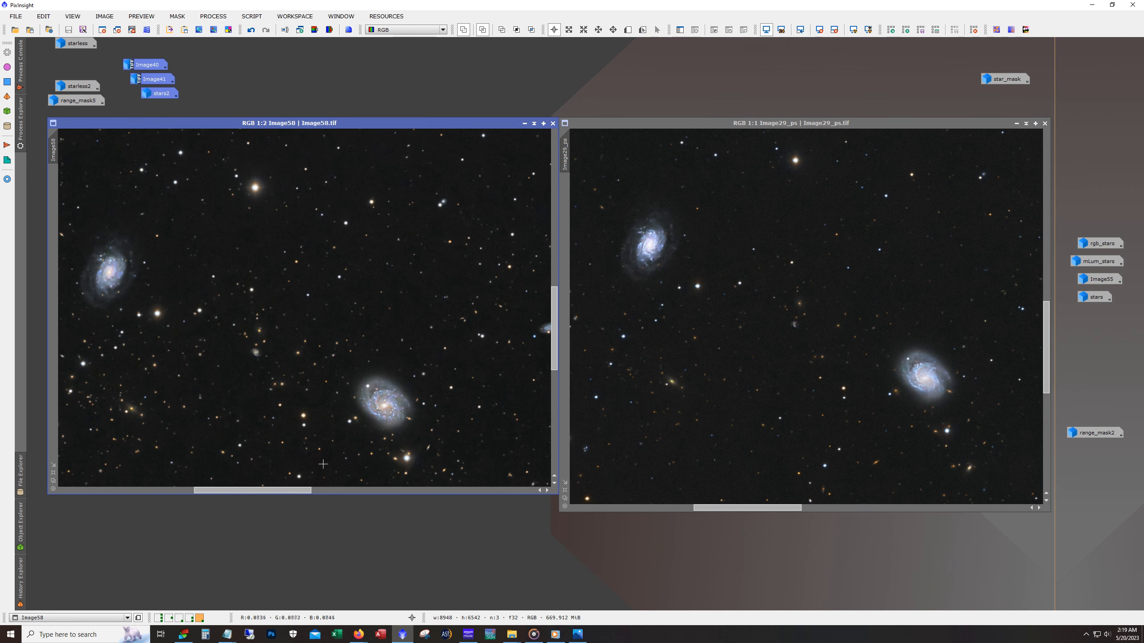
drag(297, 490, 287, 493)
drag(554, 361, 554, 369)
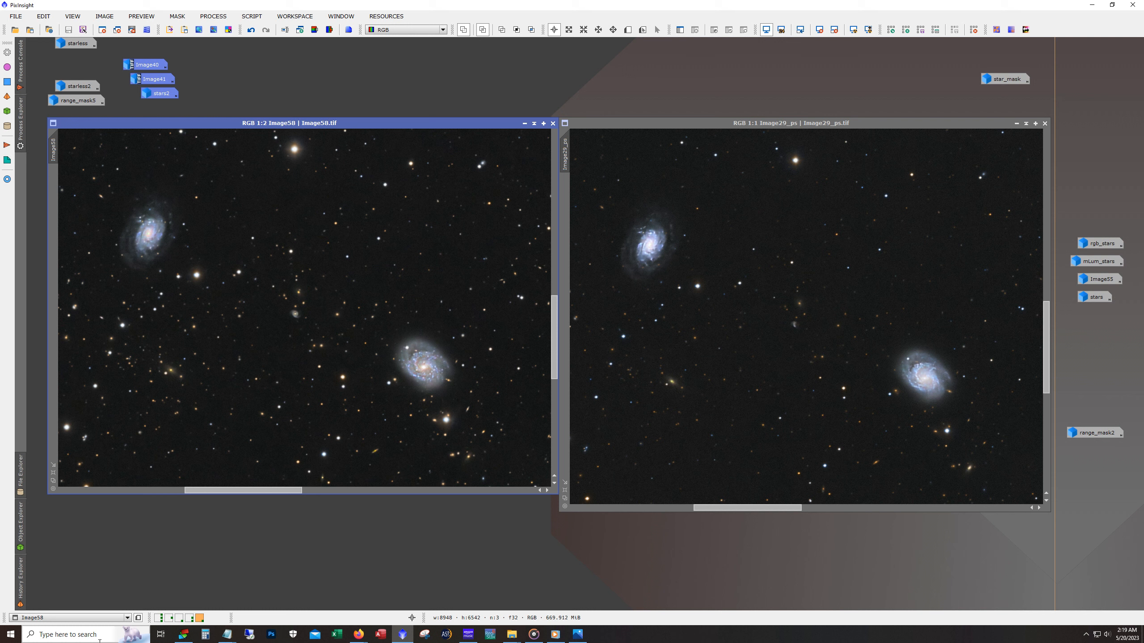
- Compare the upper spiral galaxy's detail in Image58 at 2:1 with the same galaxy in Image29_ps at up to 4:1
scroll(151, 235, up, 2)
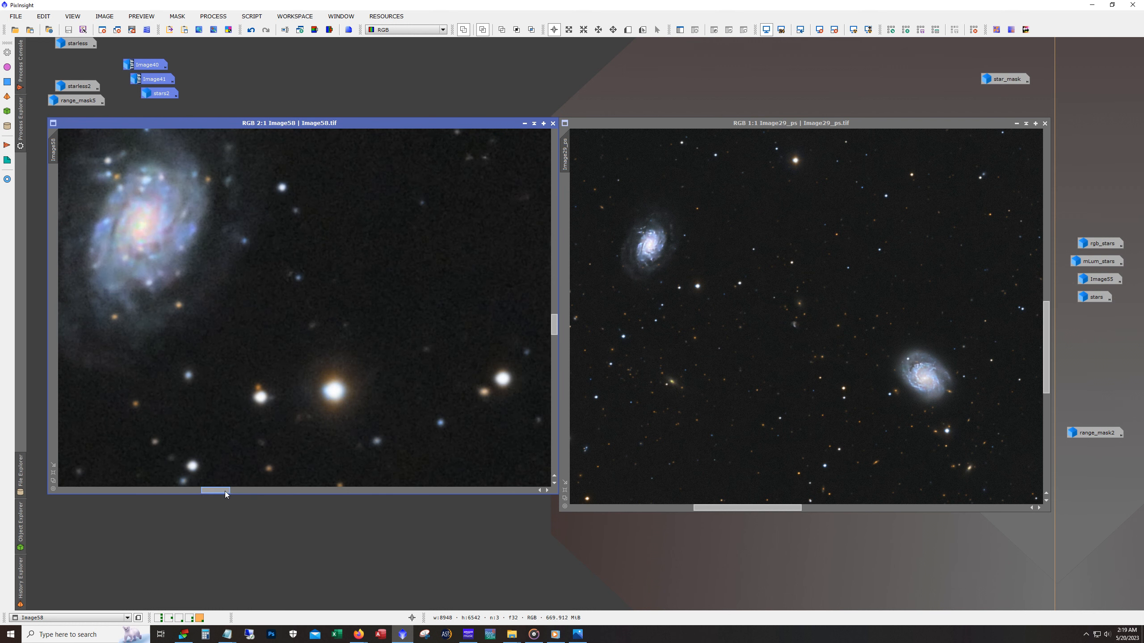
drag(226, 494, 222, 494)
drag(554, 330, 554, 325)
scroll(667, 260, up, 2)
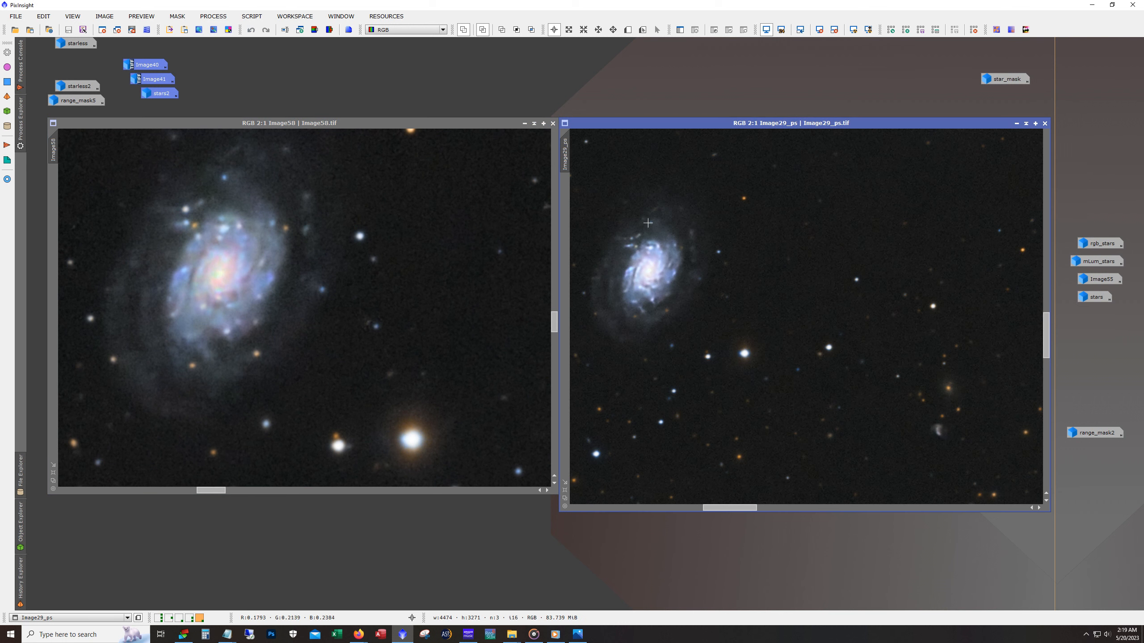
drag(730, 507, 721, 511)
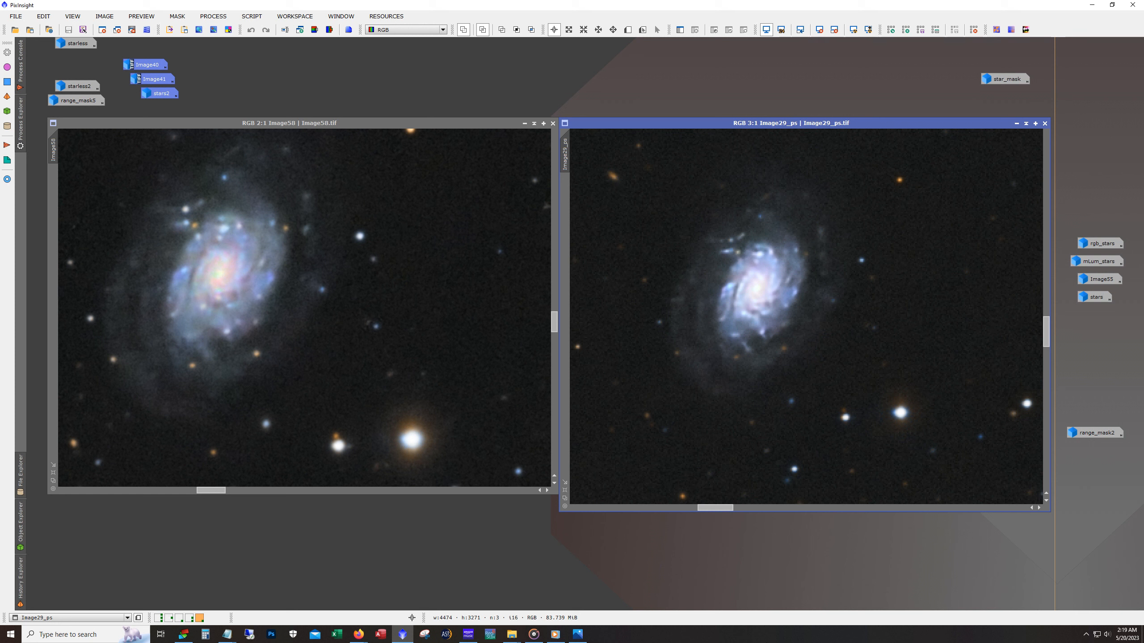
scroll(745, 311, up, 1)
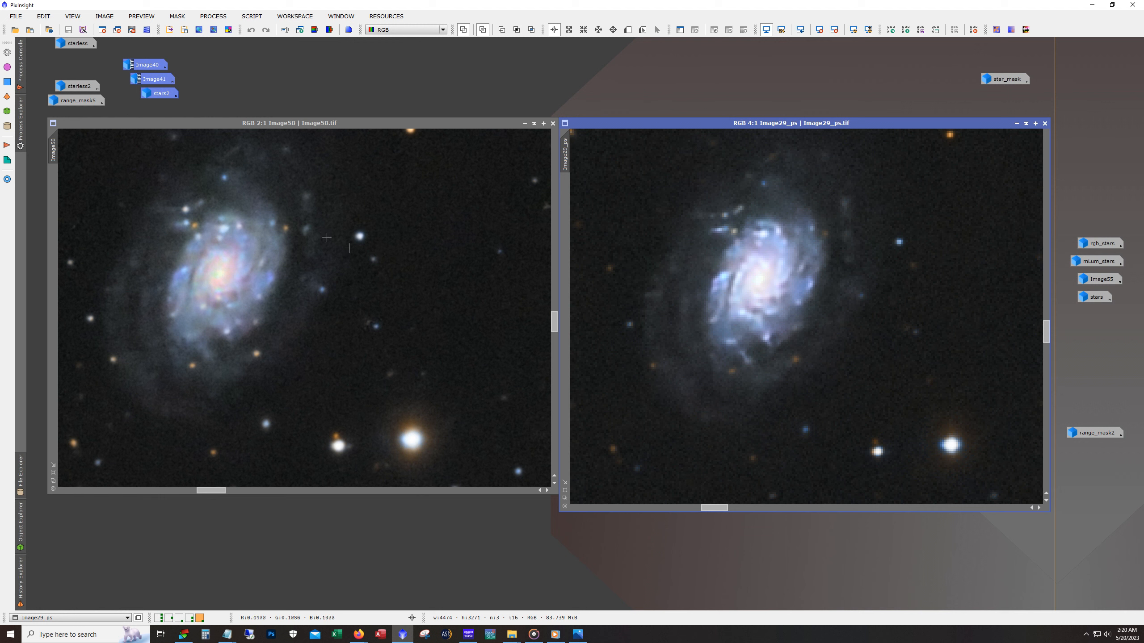
- Return Image29_ps to 1:4, minimize it, and show the whole frame of Image58 at 1:8
scroll(695, 314, down, 8)
scroll(1002, 142, up, 2)
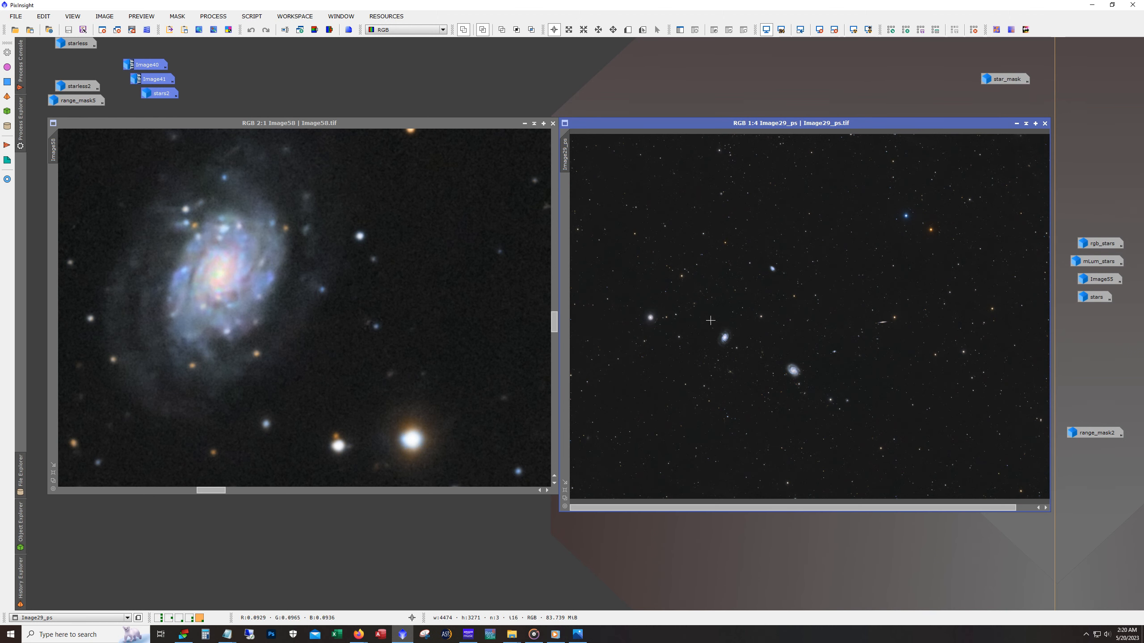
click(1017, 123)
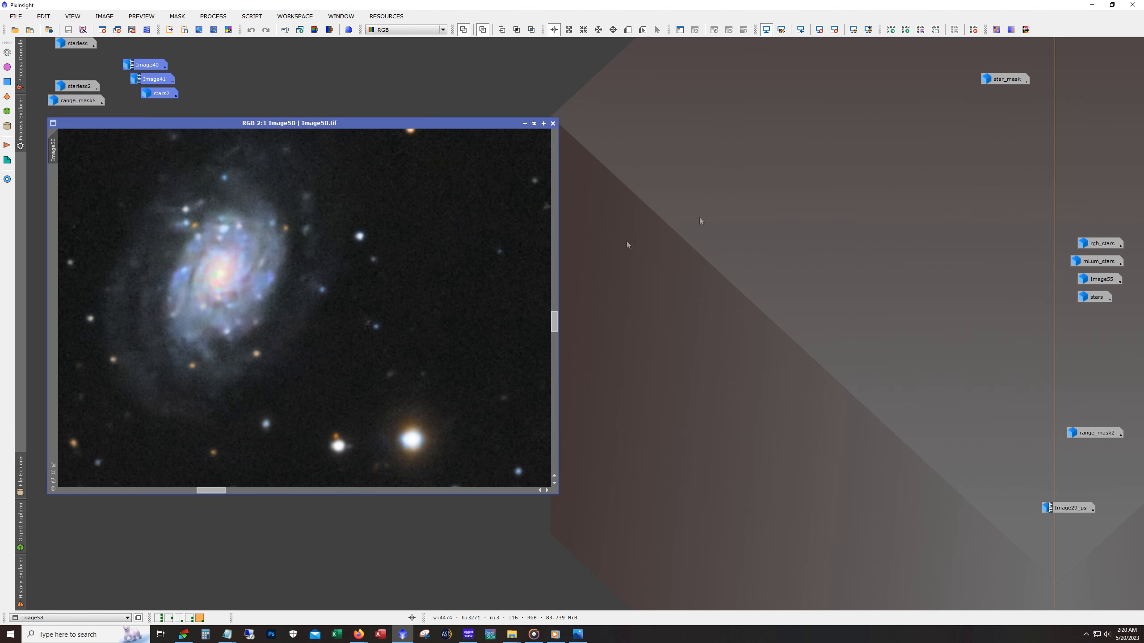
scroll(413, 305, down, 3)
scroll(413, 305, down, 5)
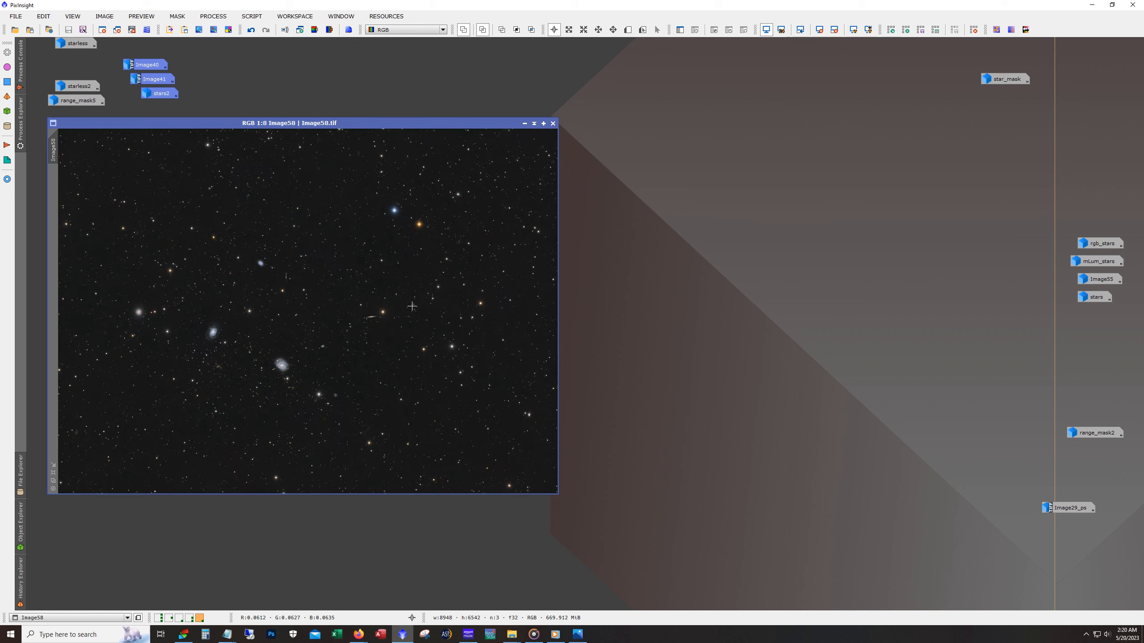
- Enlarge the Image58 window in the middle of the workspace and view the whole frame at 1:7
drag(387, 123, 538, 86)
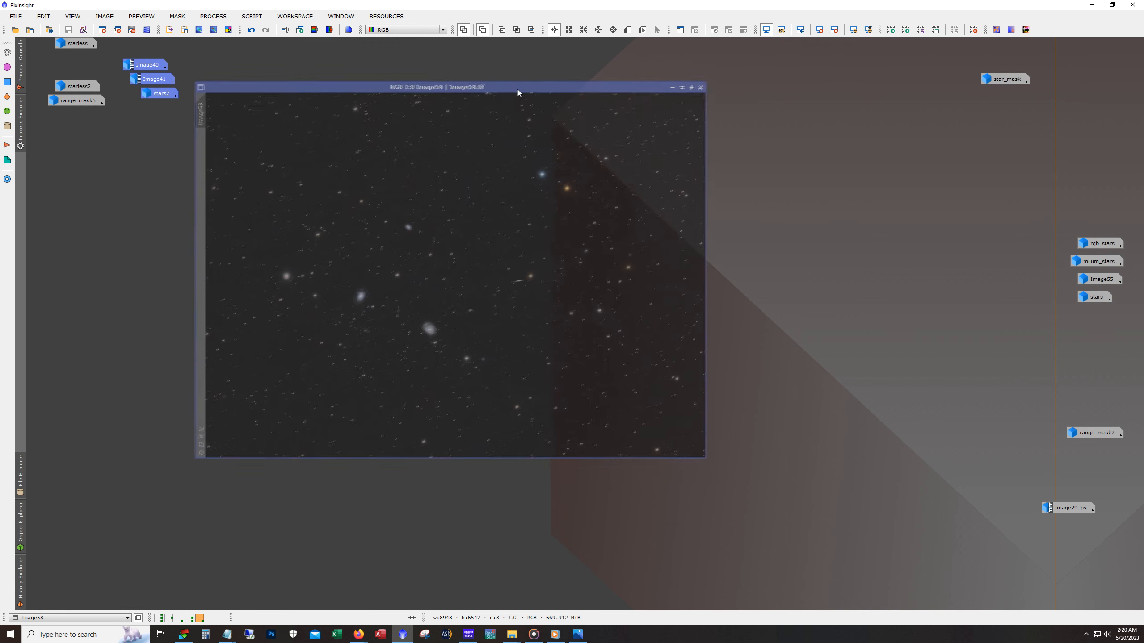
drag(706, 459, 857, 540)
scroll(526, 470, up, 1)
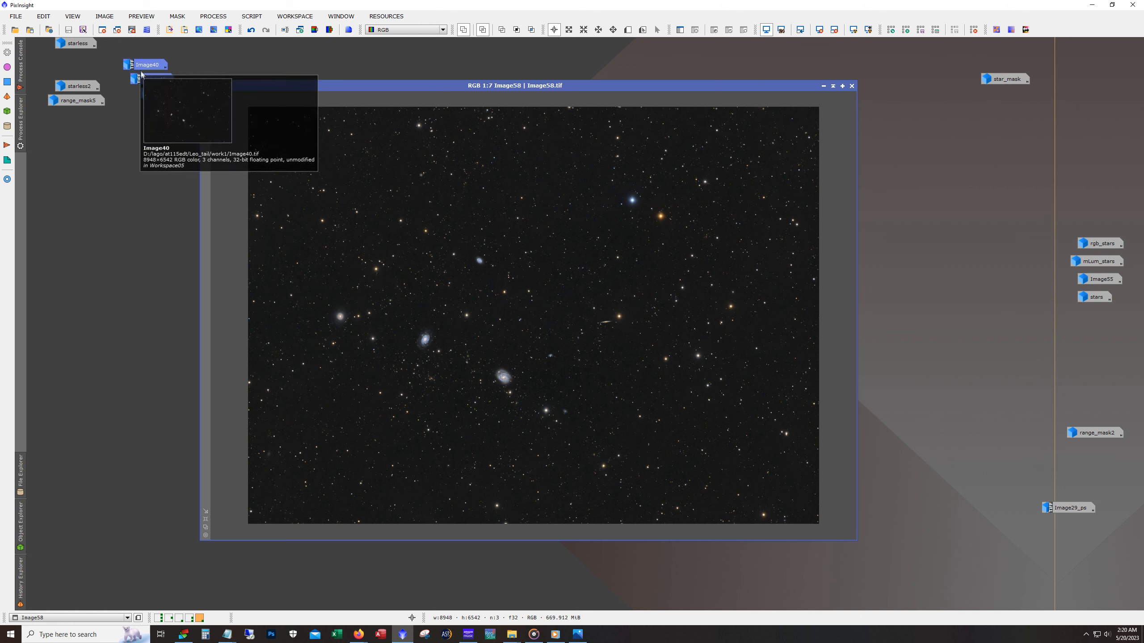
- Restore Image41 and place its window beside Image58 for comparison
double_click(151, 79)
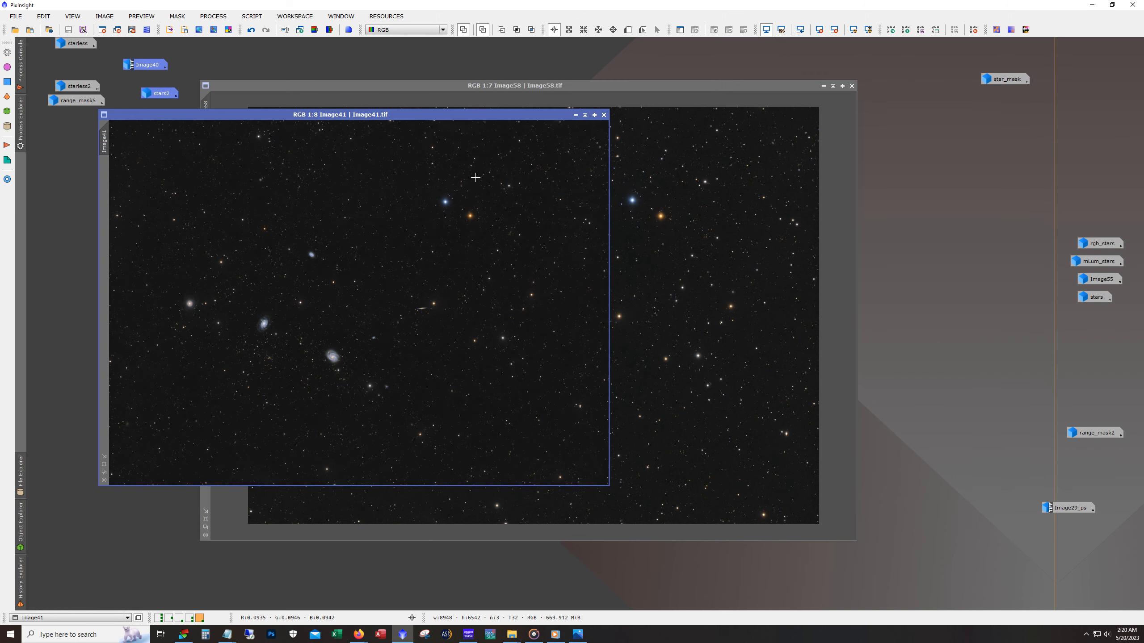
drag(354, 116, 737, 143)
drag(612, 88, 446, 137)
drag(698, 146, 813, 133)
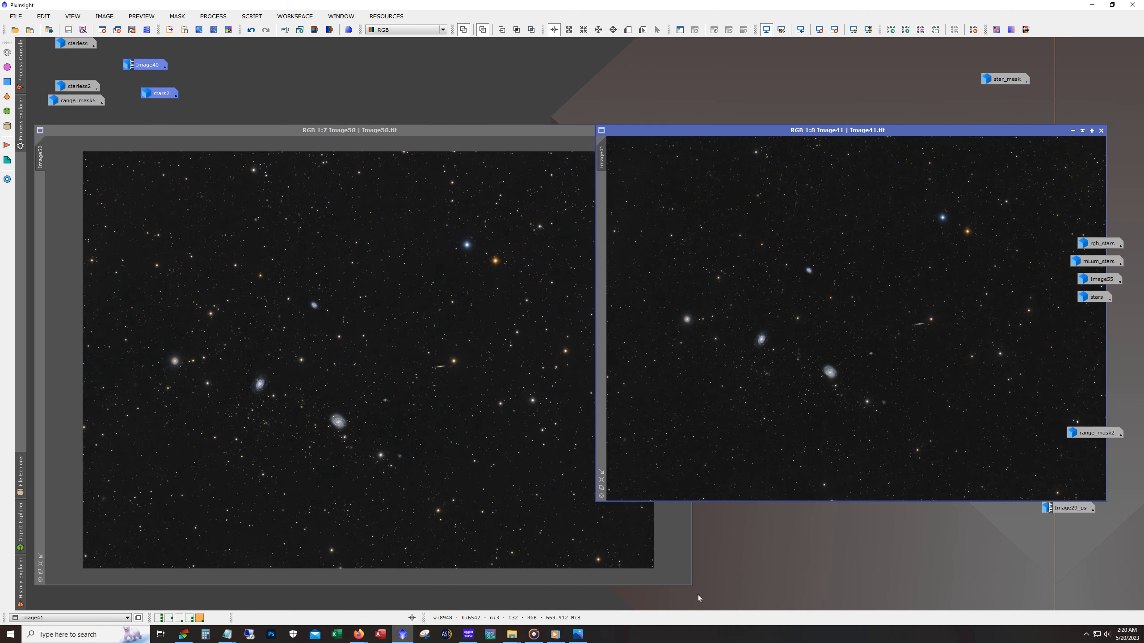
- Shrink the Image58 window to fit the whole frame at 1:8 and align Image41 directly beside it
drag(690, 586, 596, 501)
scroll(505, 432, down, 1)
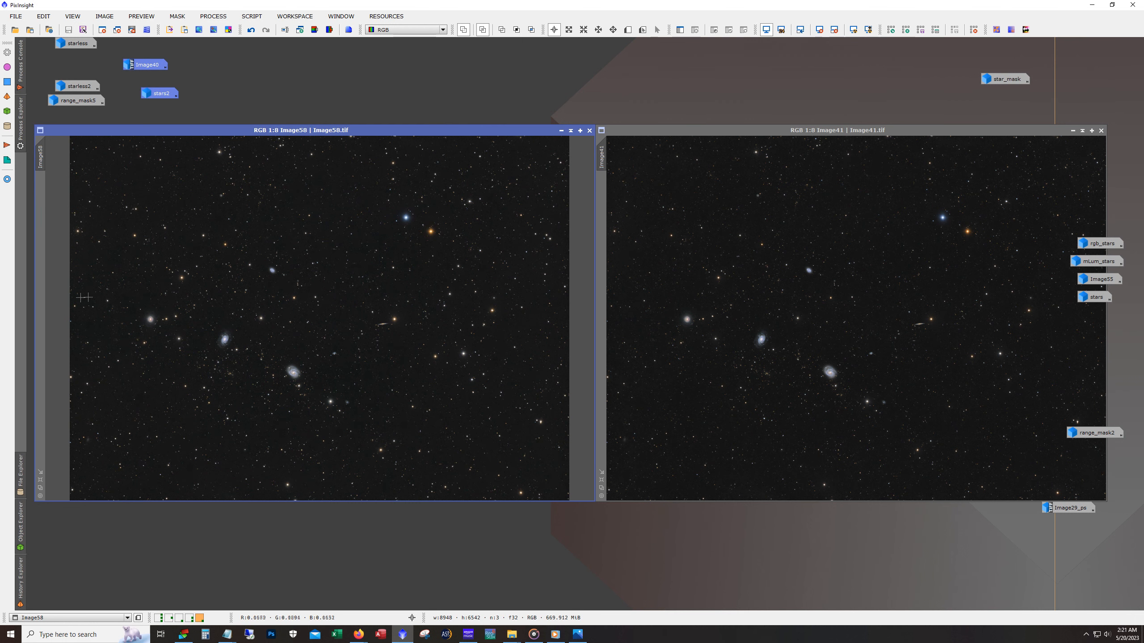
drag(36, 305, 72, 305)
drag(402, 135, 366, 136)
drag(668, 134, 630, 132)
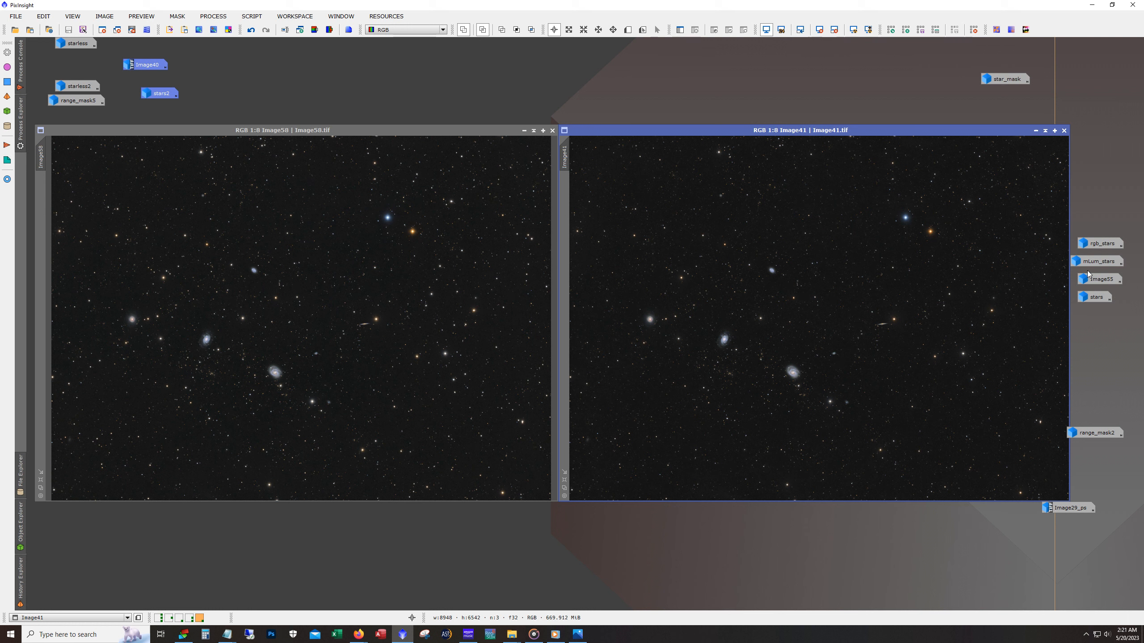
- Examine the star_mask image together with the StarMask process settings, and minimize the mask again
mouse_move(1096, 433)
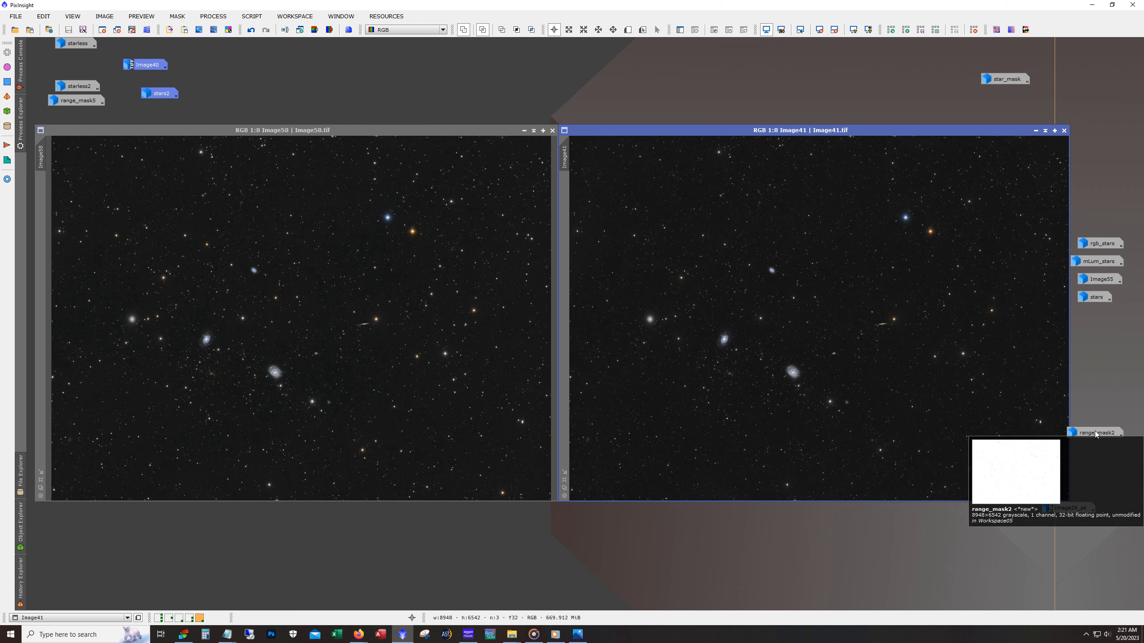
double_click(1005, 79)
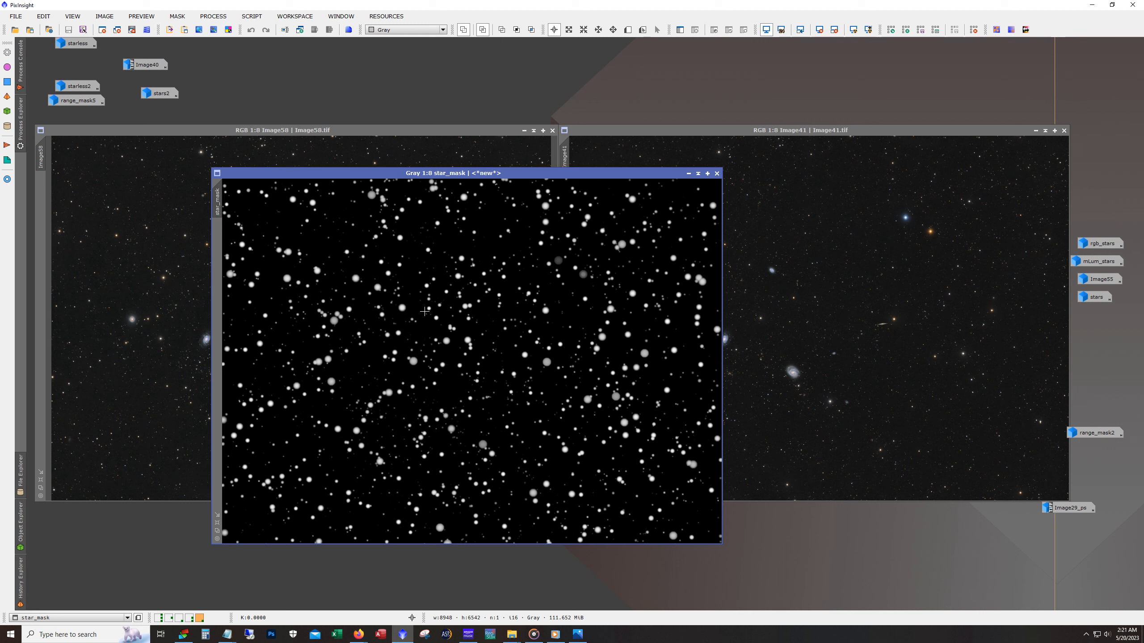
click(213, 16)
mouse_move(255, 328)
mouse_move(252, 277)
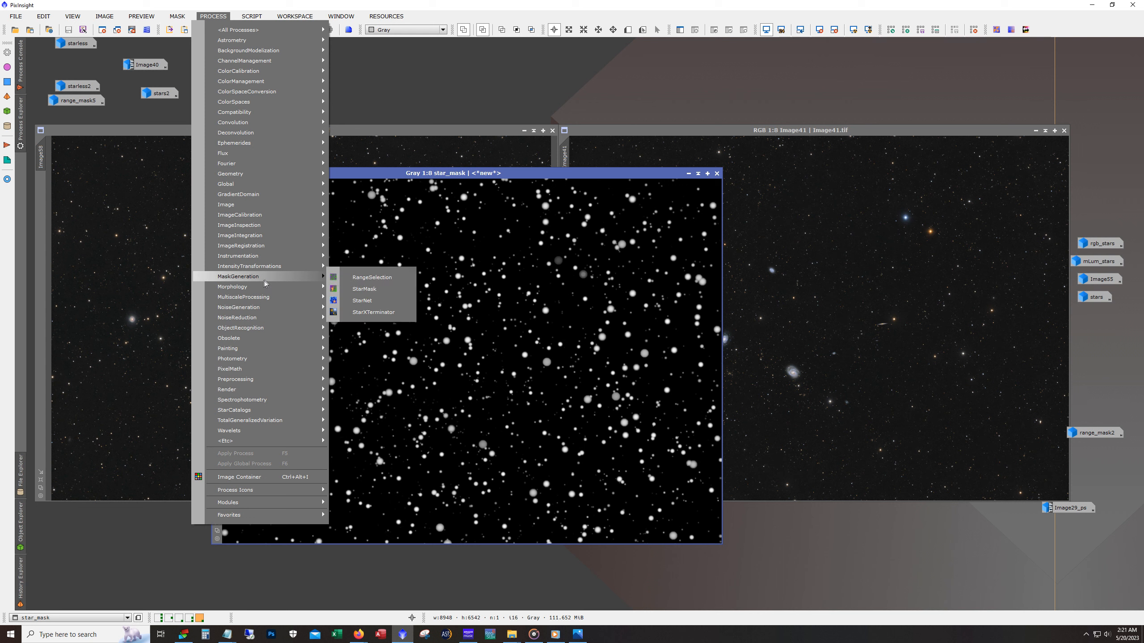
click(364, 289)
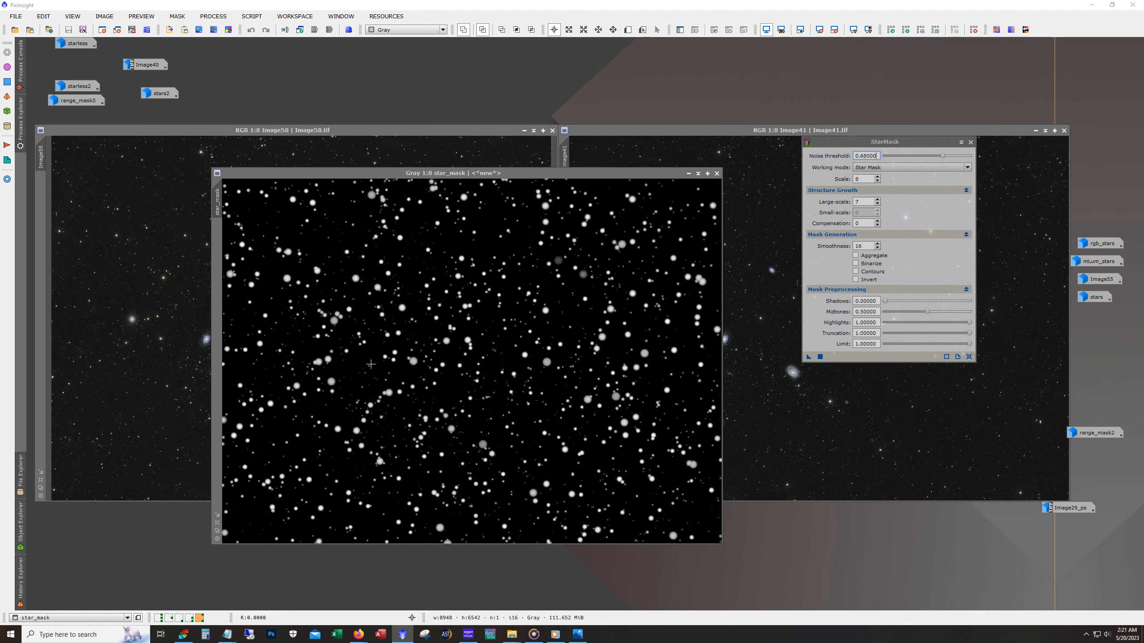
click(689, 173)
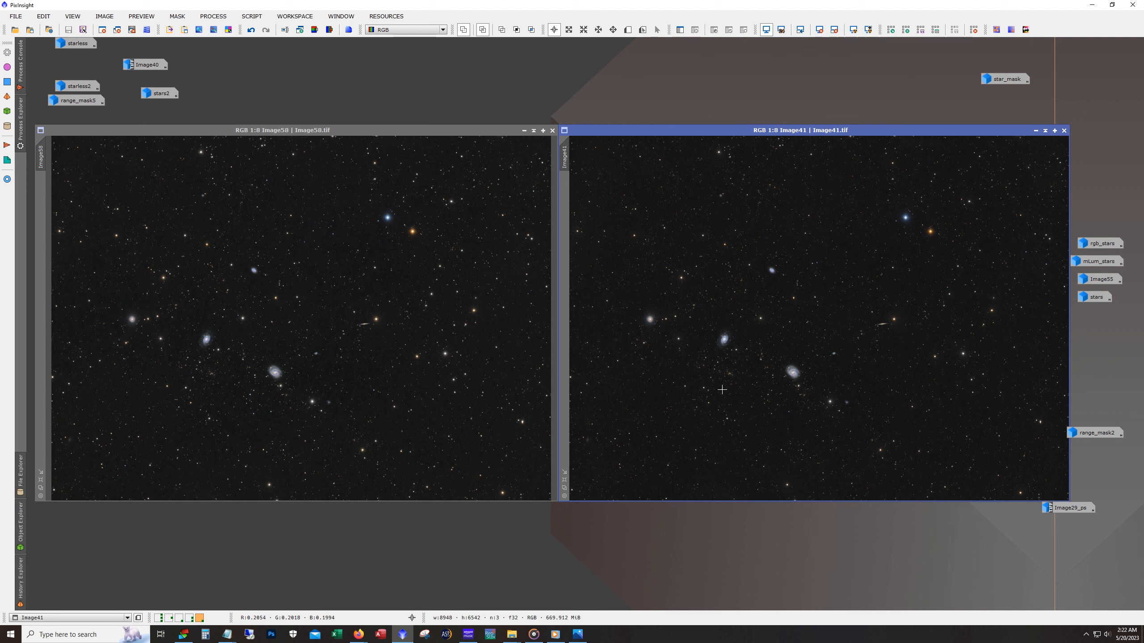
- Compare the spiral galaxies and surrounding stars in Image41 and Image58 at 1:3 with matching framing, and return both to 1:8
scroll(716, 384, up, 1)
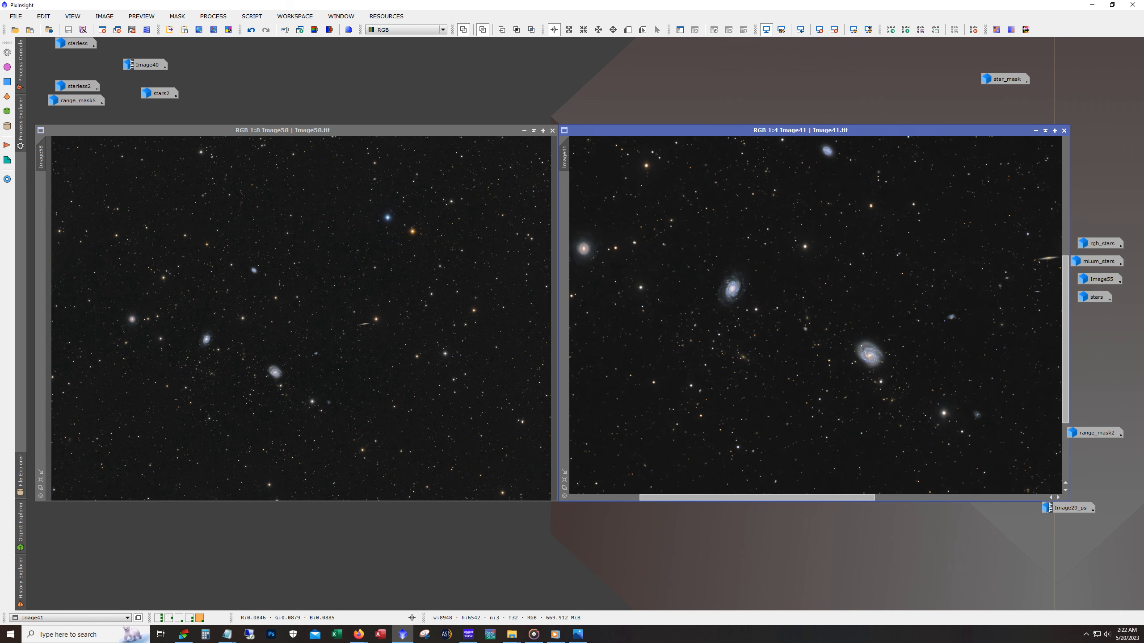
scroll(713, 350, up, 1)
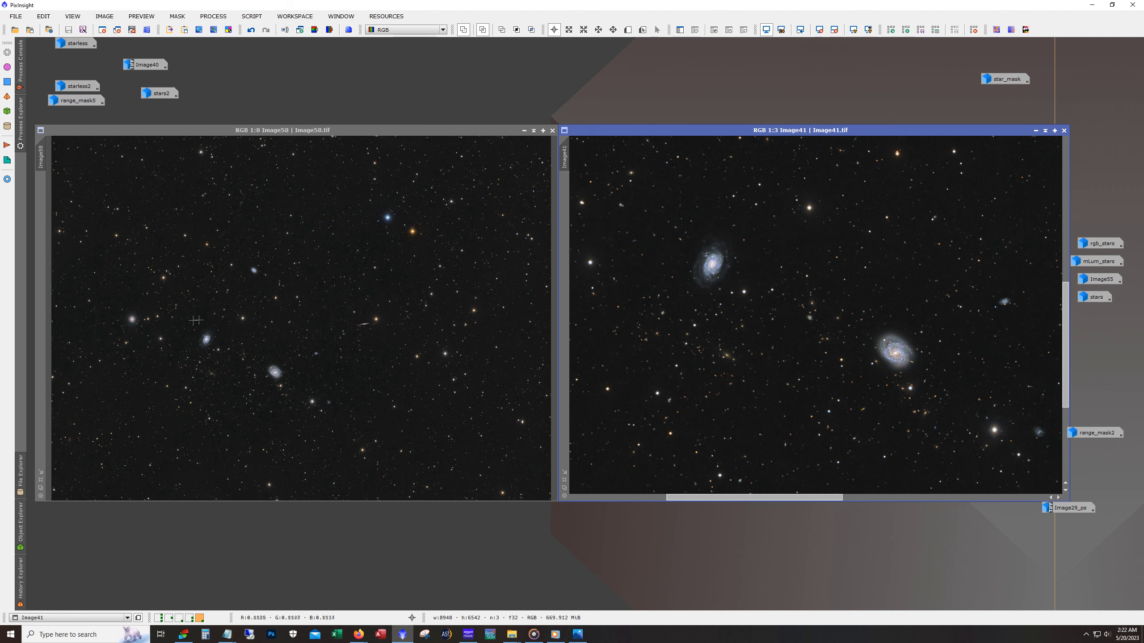
scroll(253, 347, up, 2)
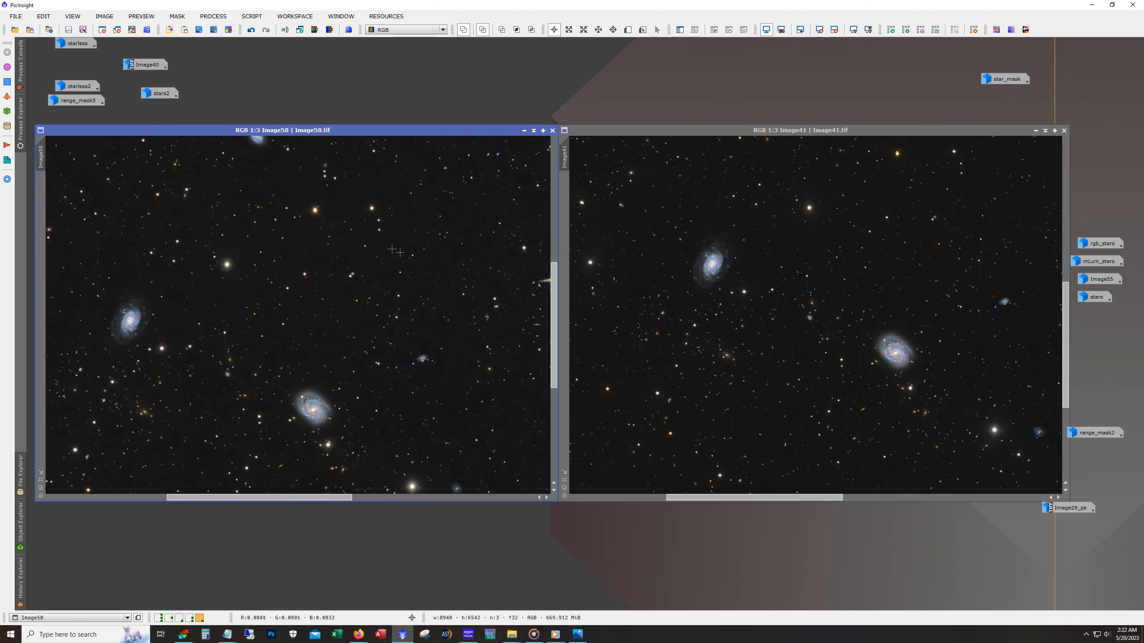
drag(42, 160, 565, 157)
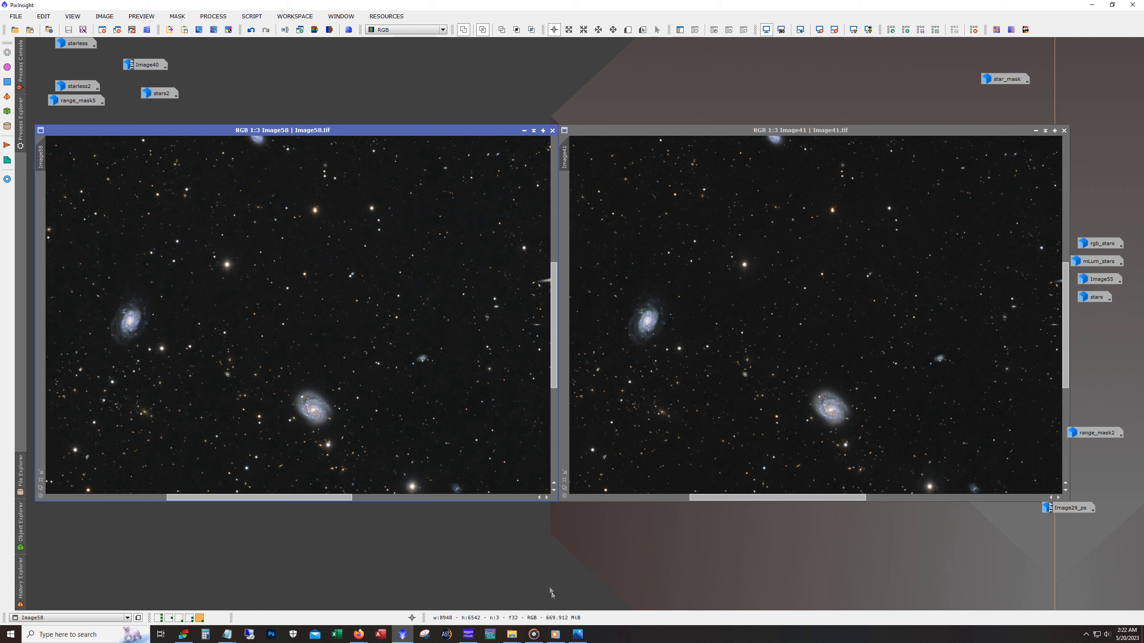
scroll(363, 376, down, 5)
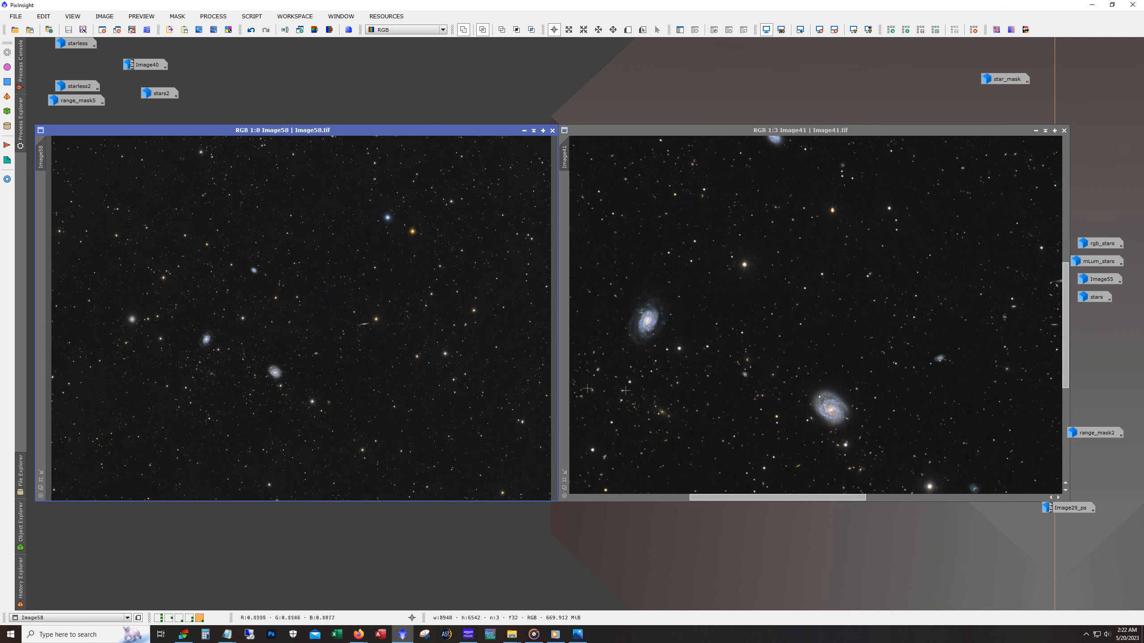
scroll(773, 353, down, 5)
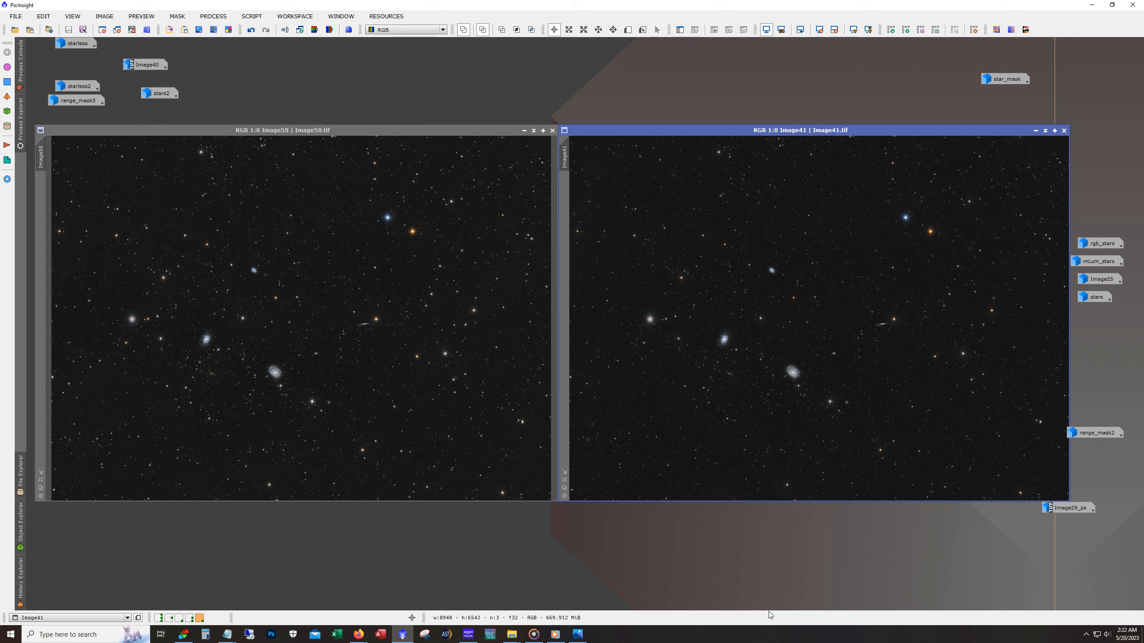